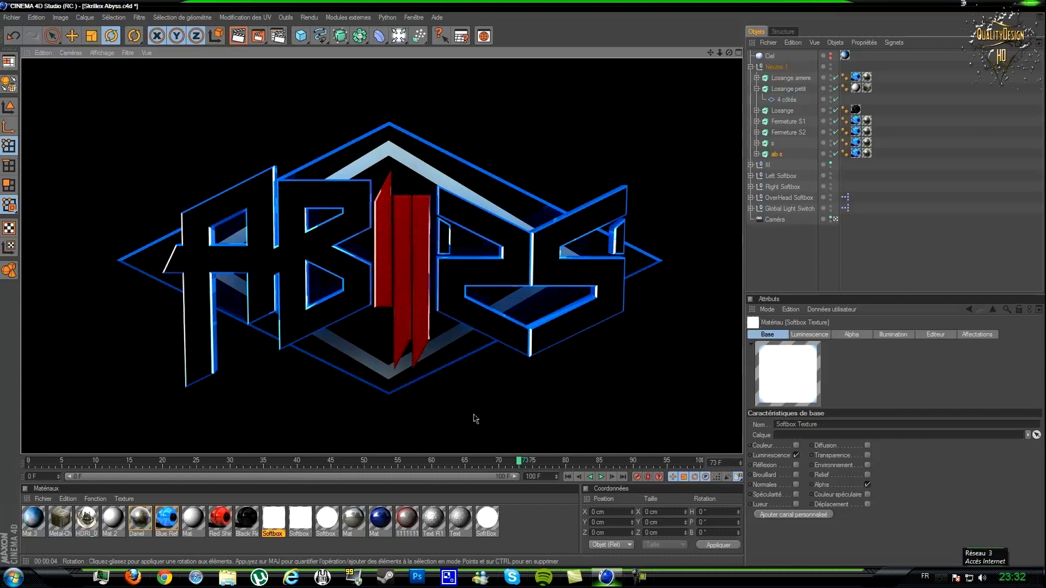
# Switch to the browser to examine the Here Be Dubstep font page and its address on FontStruct, and return to Cinema 4D.
pyautogui.click(164, 578)
pyautogui.click(267, 7)
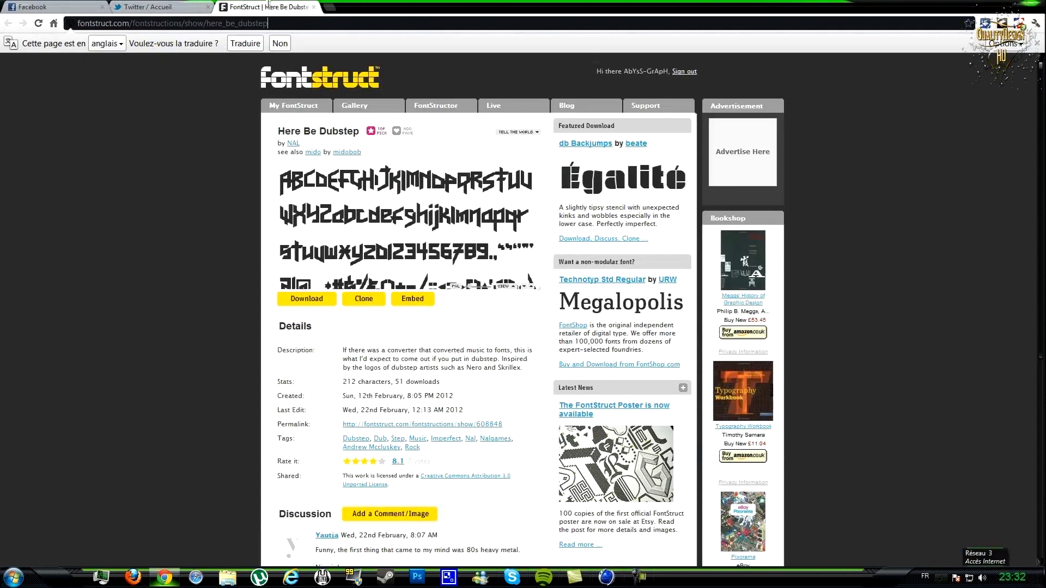
pyautogui.moveTo(286, 22); pyautogui.dragTo(326, 23)
pyautogui.moveTo(606, 577)
pyautogui.click(592, 517)
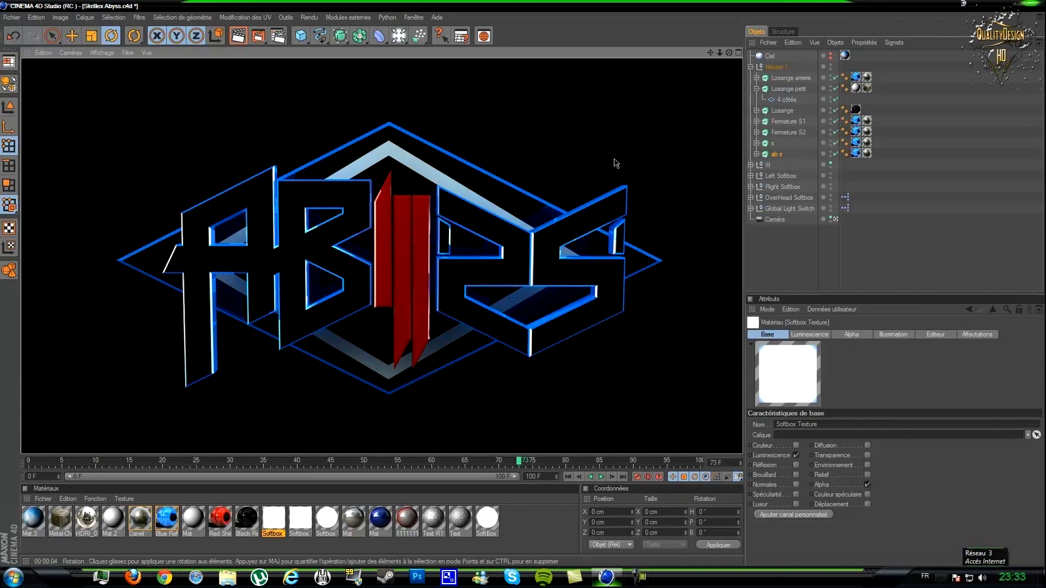
# Add a text spline to the scene and move it up beside the upper-left part of the diamond logo.
pyautogui.moveTo(308, 38); pyautogui.dragTo(347, 144)
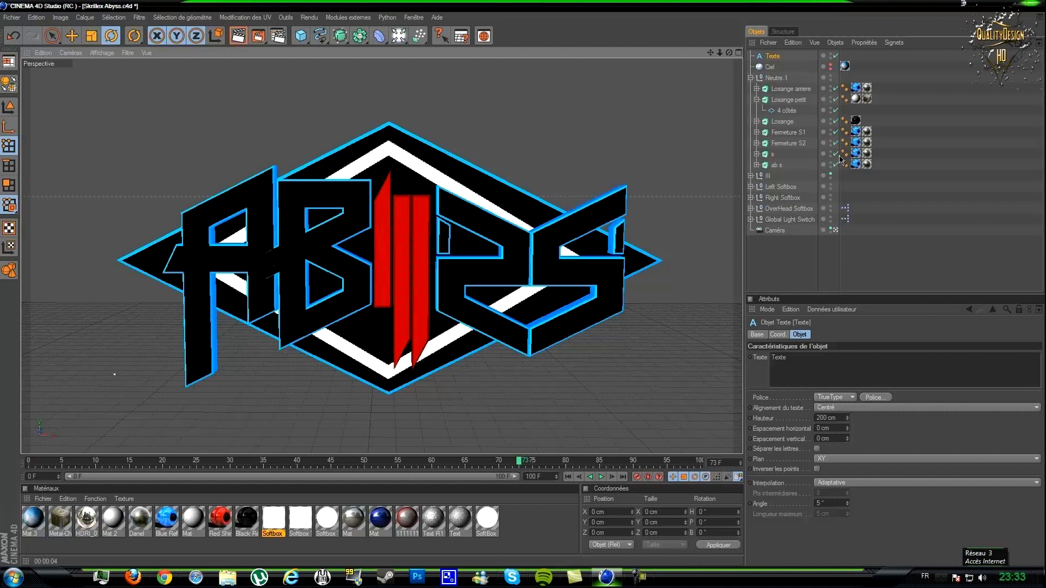
pyautogui.scroll(-6, 355, 387)
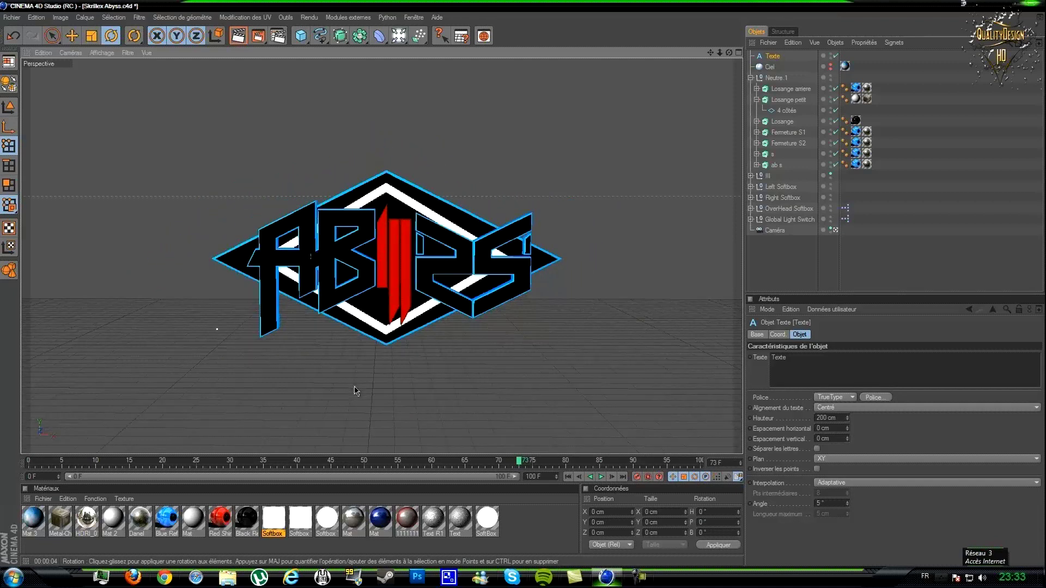
pyautogui.scroll(-4, 355, 390)
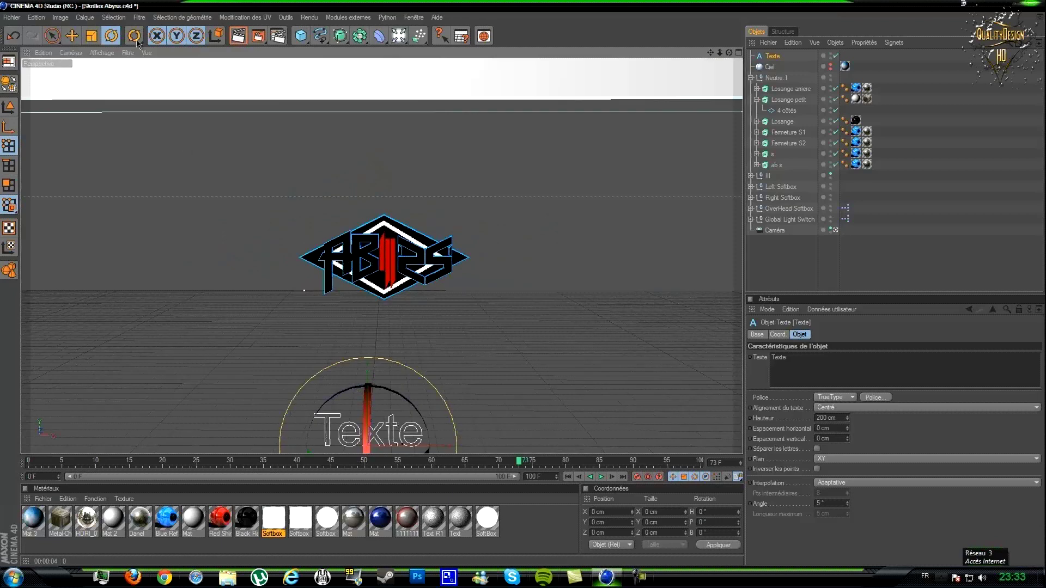
pyautogui.press('e')
pyautogui.moveTo(368, 347); pyautogui.dragTo(207, 125)
pyautogui.scroll(7, 377, 356)
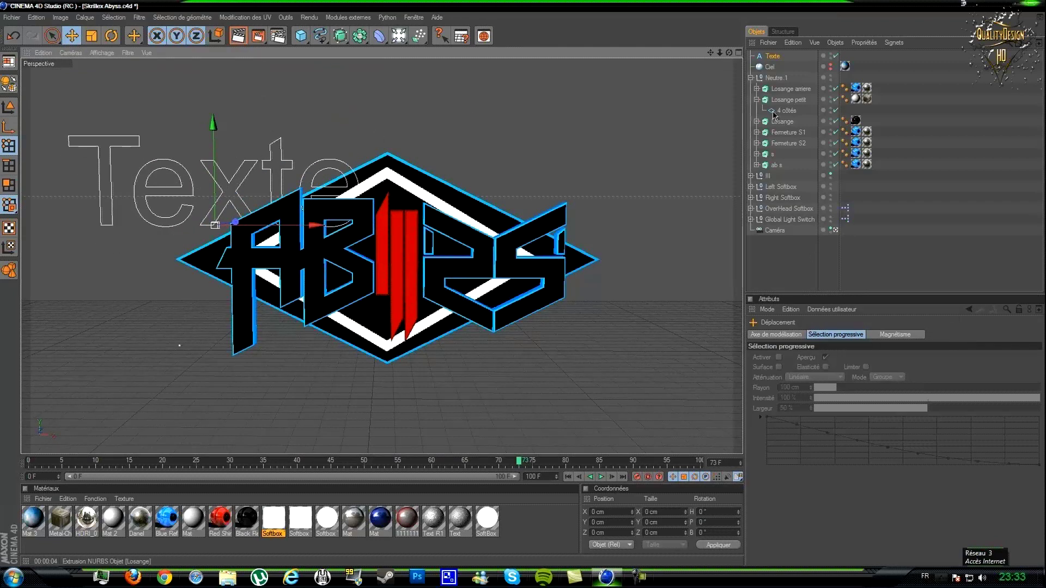
# Change the text spline's content to "J NOW" and set its font to Here Be Dubstep.
pyautogui.click(776, 59)
pyautogui.moveTo(800, 368); pyautogui.dragTo(692, 363)
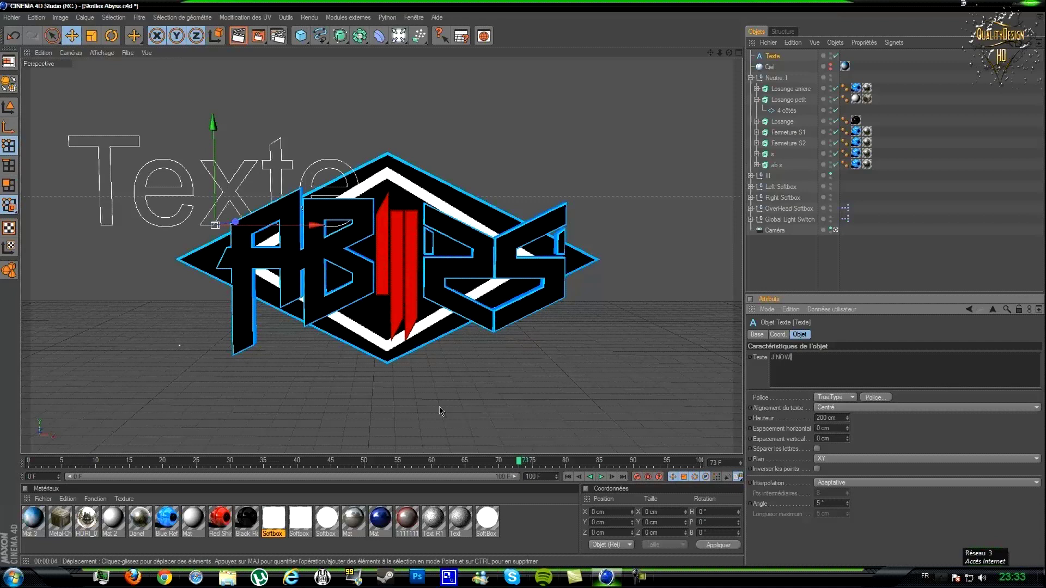
pyautogui.click(875, 397)
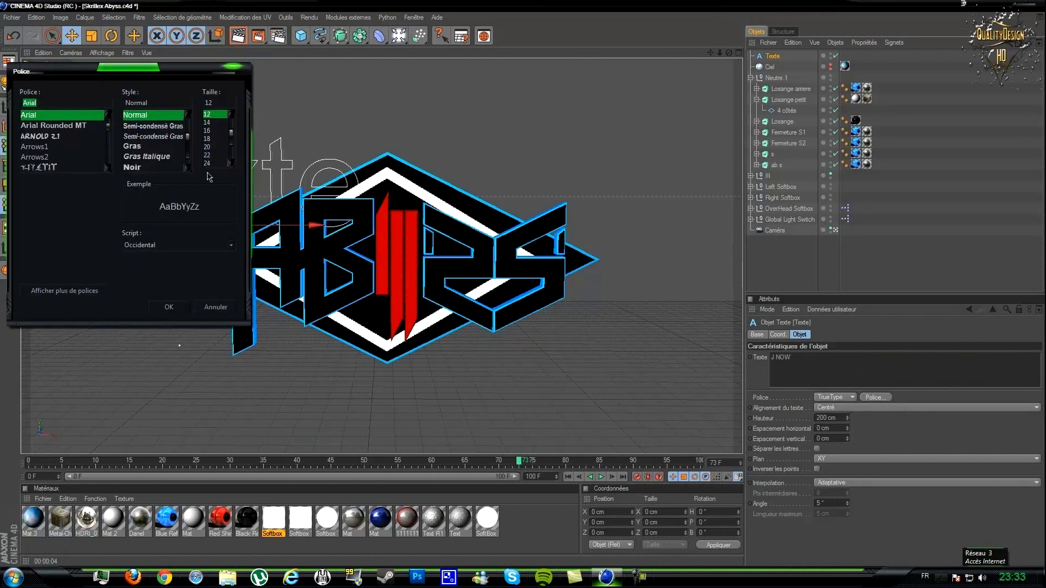
pyautogui.scroll(-5, 110, 130)
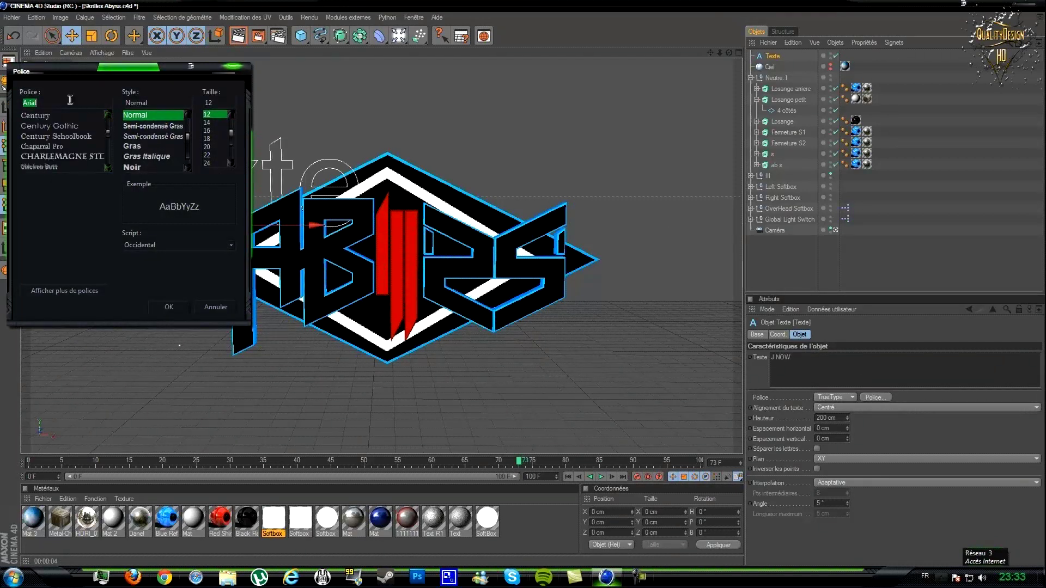
pyautogui.write('here')
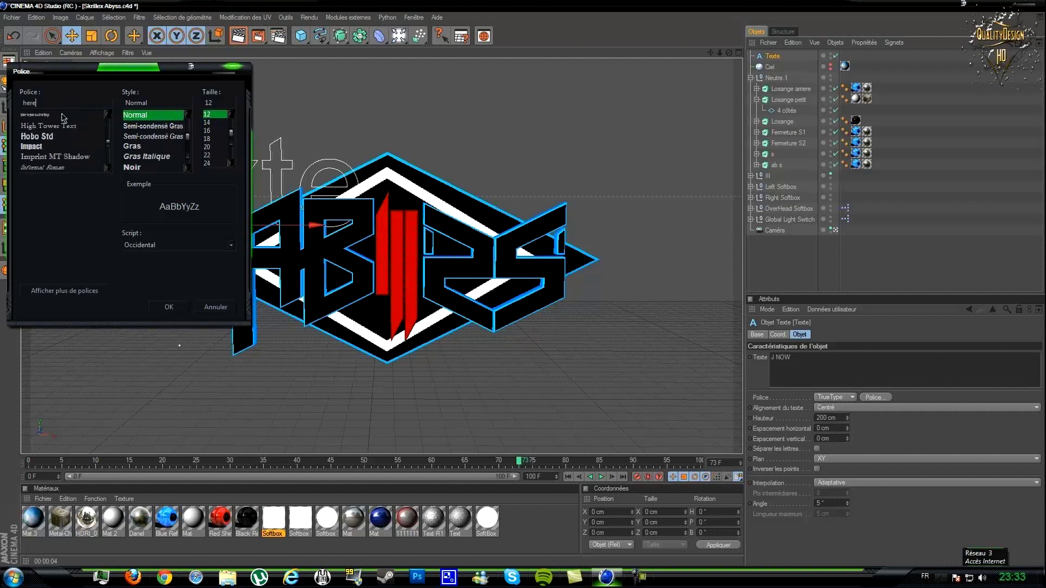
pyautogui.click(48, 114)
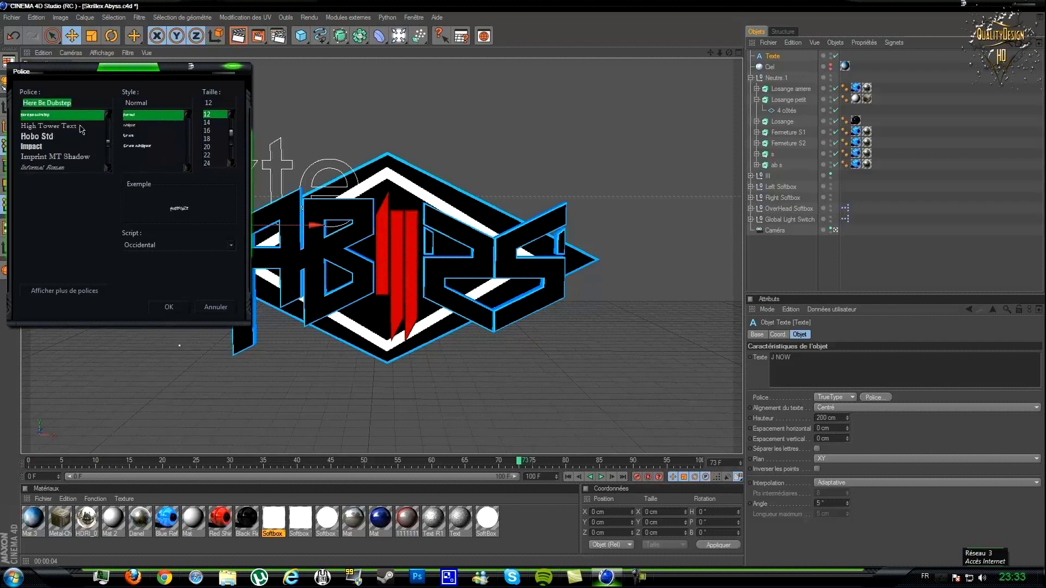
pyautogui.click(169, 308)
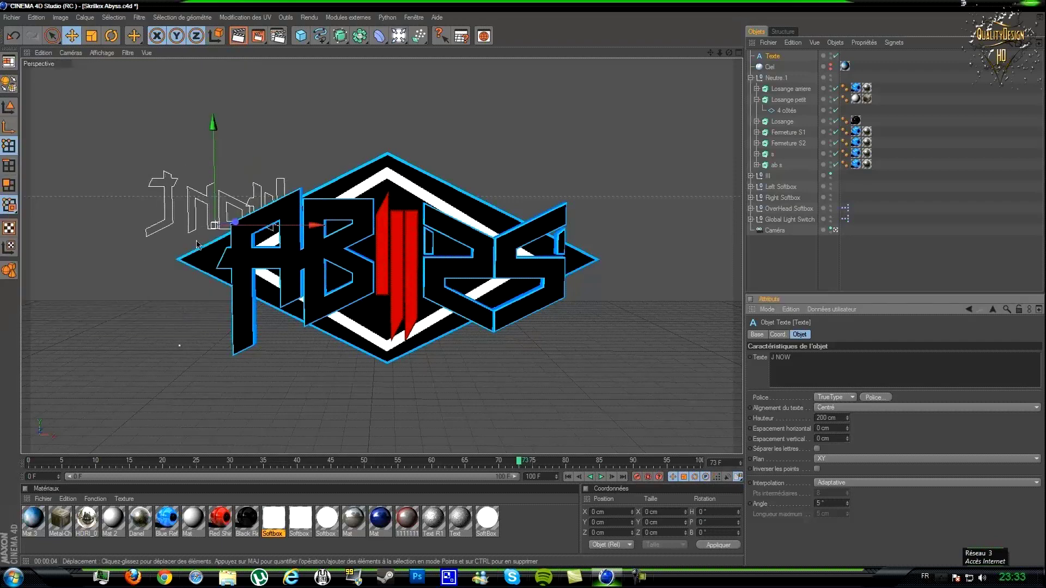
# Enlarge the text spline over the logo to about 556 cm high and widen the gap after the J with an extra space.
pyautogui.moveTo(197, 244); pyautogui.dragTo(534, 295)
pyautogui.press('t')
pyautogui.moveTo(472, 271); pyautogui.dragTo(456, 217)
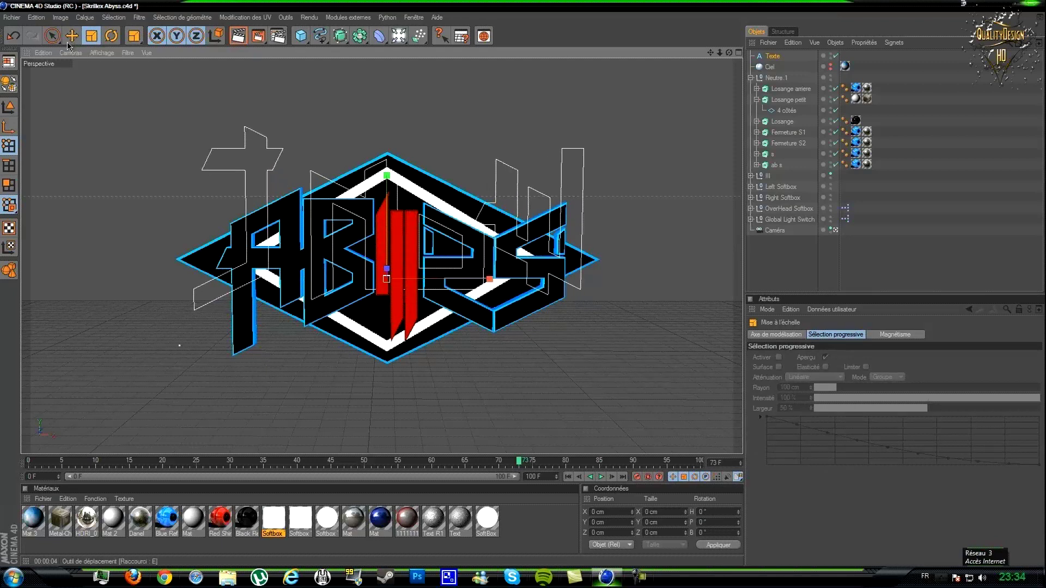
pyautogui.press('e')
pyautogui.moveTo(466, 253); pyautogui.dragTo(524, 290)
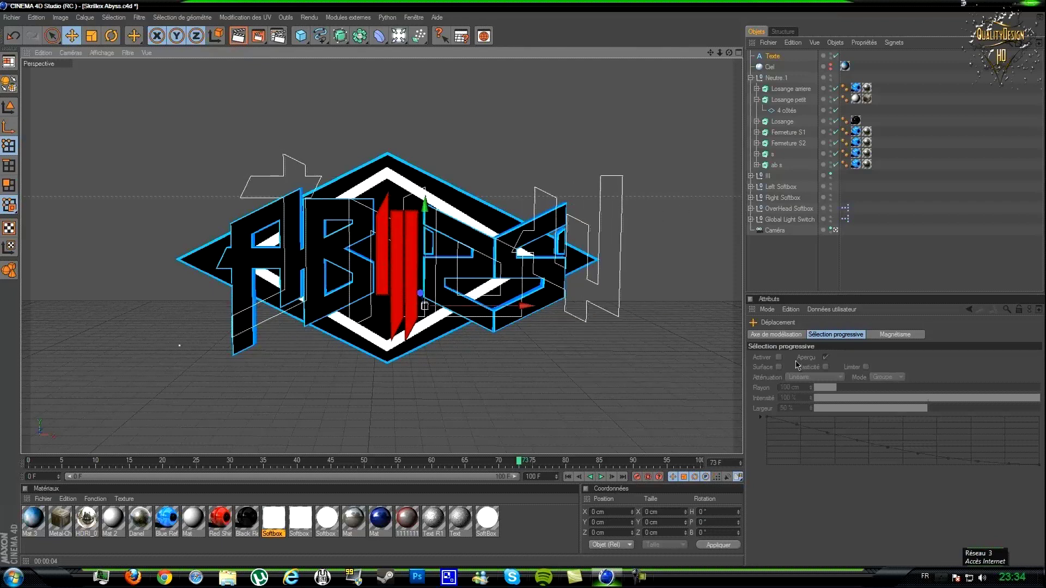
pyautogui.click(756, 157)
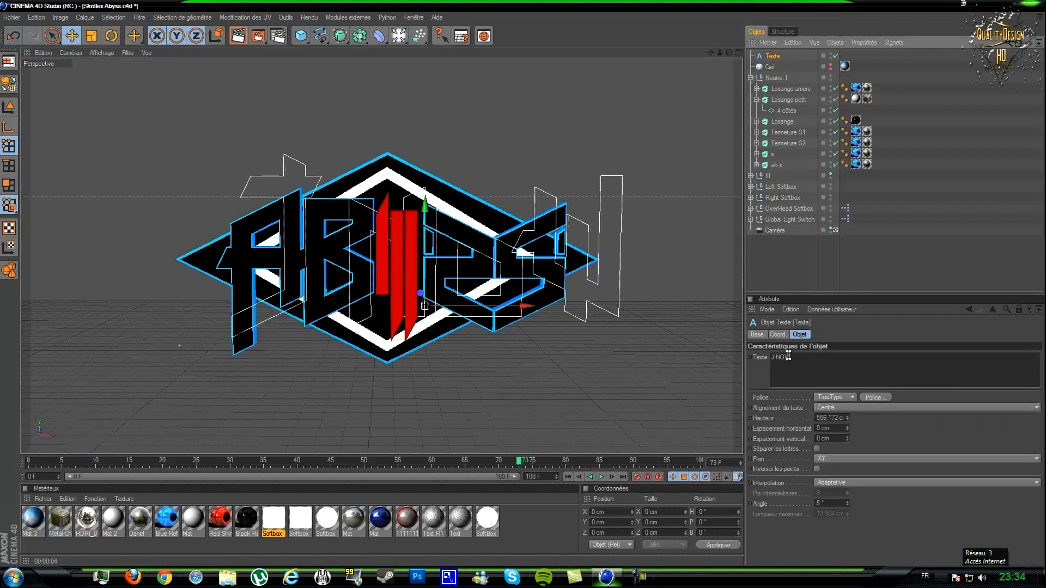
pyautogui.moveTo(546, 243); pyautogui.dragTo(525, 288)
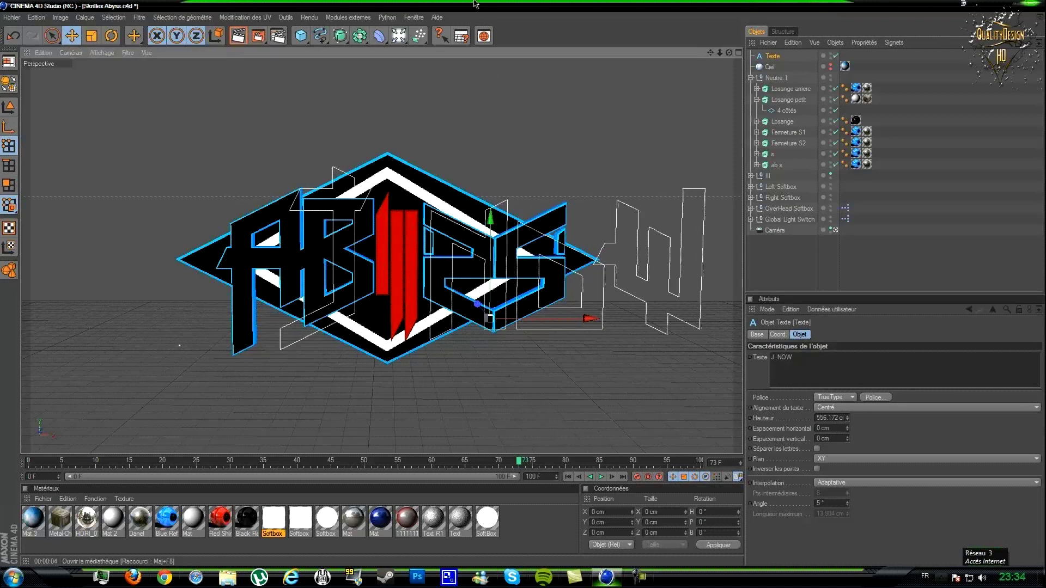
# Extrude the J NOW text by nesting it under a new Extrusion NURBS, and shift it back over the diamond.
pyautogui.moveTo(340, 36); pyautogui.dragTo(384, 66)
pyautogui.moveTo(772, 71); pyautogui.dragTo(785, 56)
pyautogui.moveTo(539, 316); pyautogui.dragTo(525, 287)
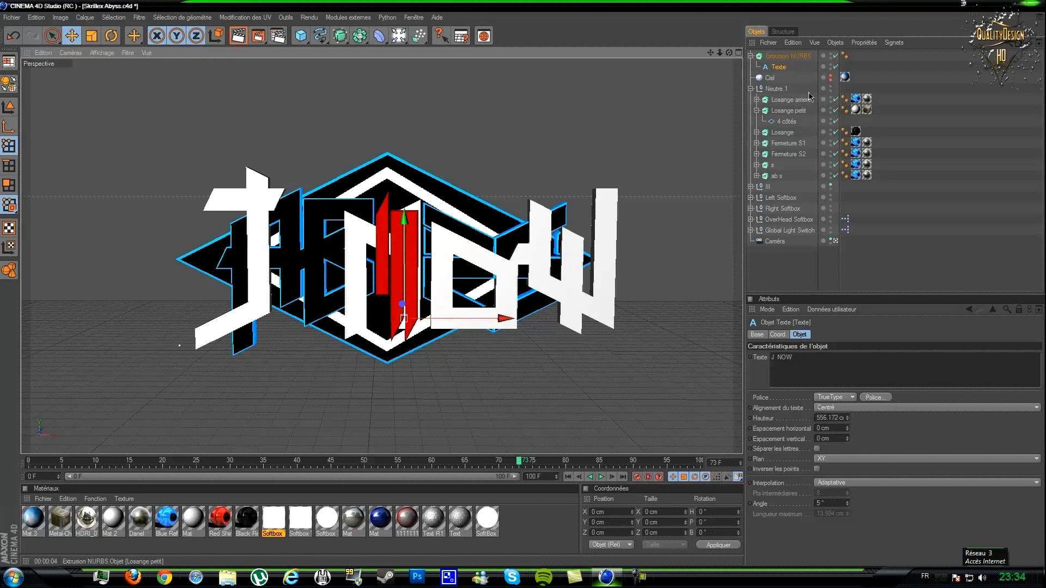
# Disable the old lettering extrusions "s" and "ab s" in the Neutre.1 group.
pyautogui.click(835, 175)
pyautogui.click(835, 165)
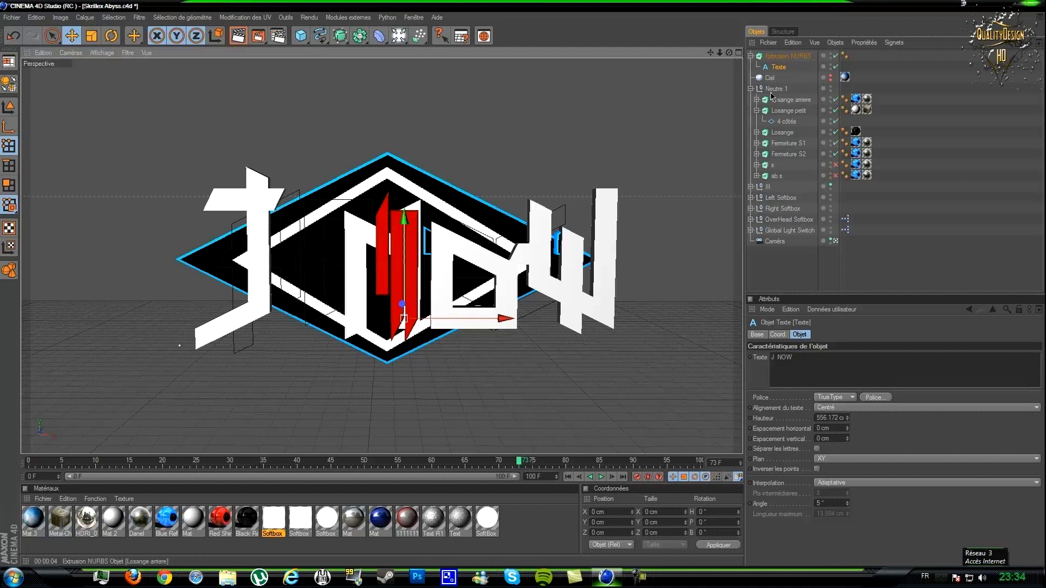
pyautogui.click(788, 111)
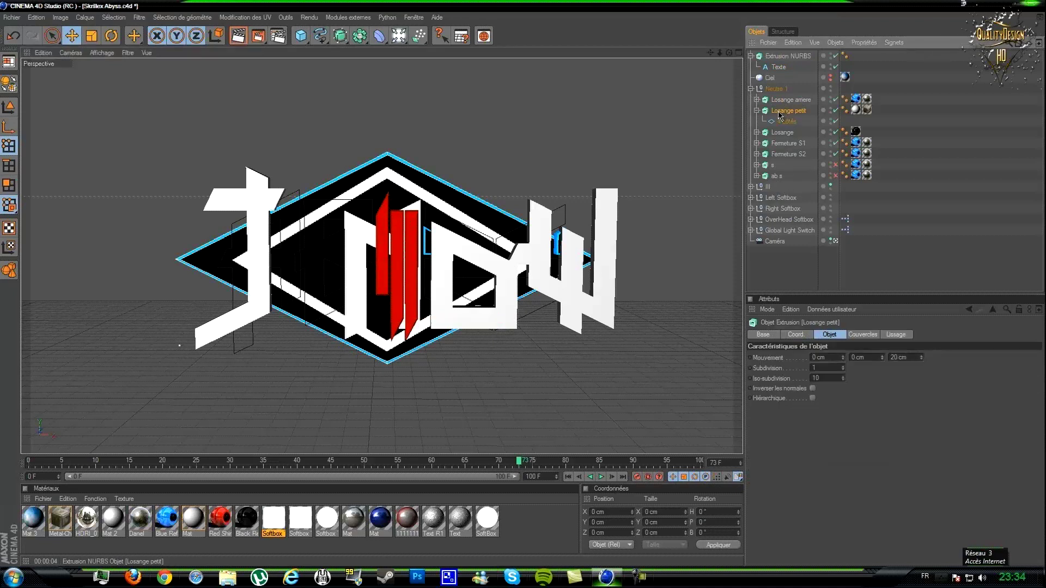
pyautogui.click(791, 135)
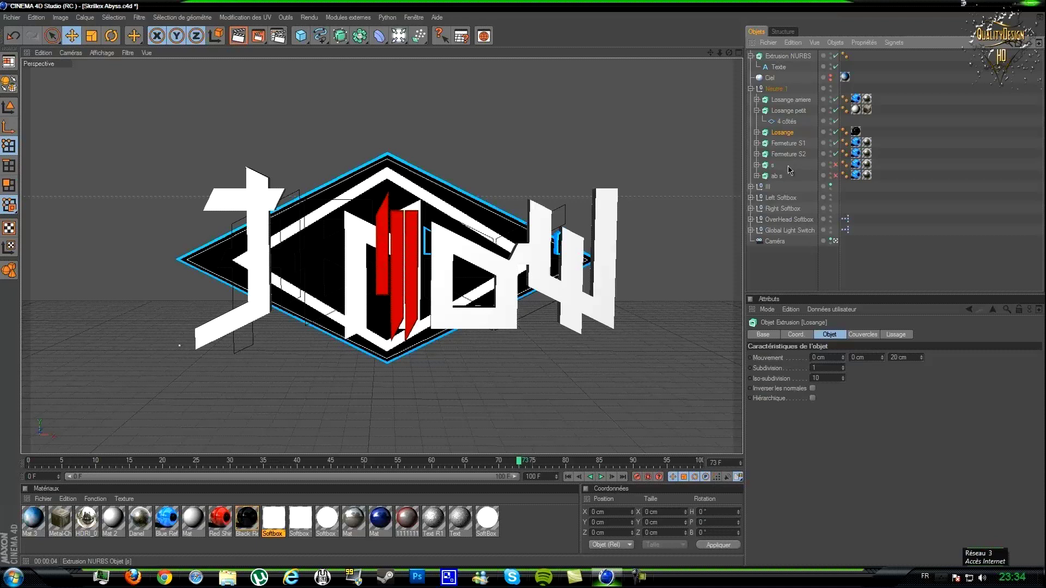
# Select the three red bars I, L and L in the SKRILLEX group and move them sideways into the gap between J and N.
pyautogui.click(768, 187)
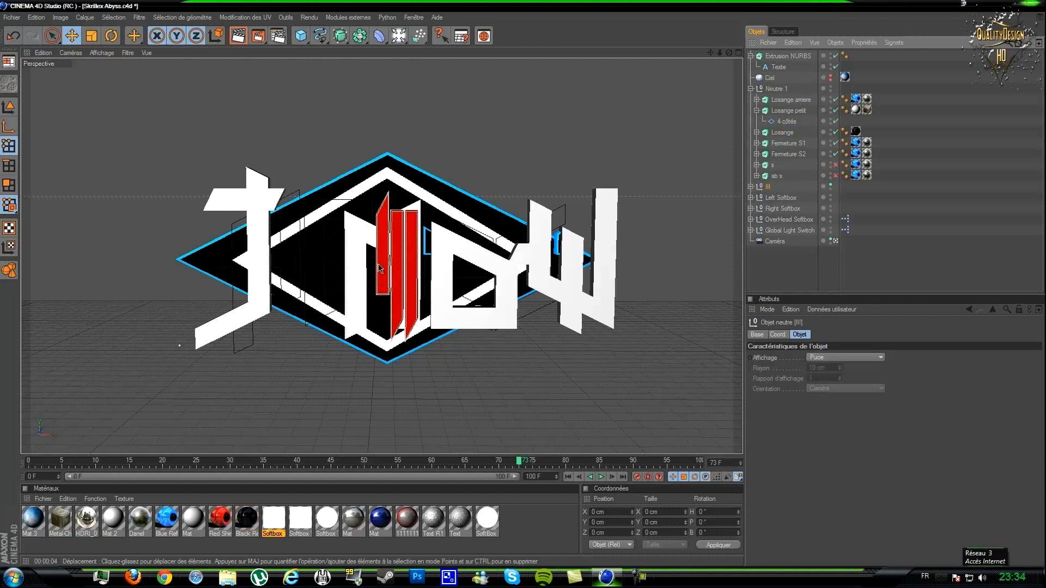
pyautogui.scroll(-3, 359, 272)
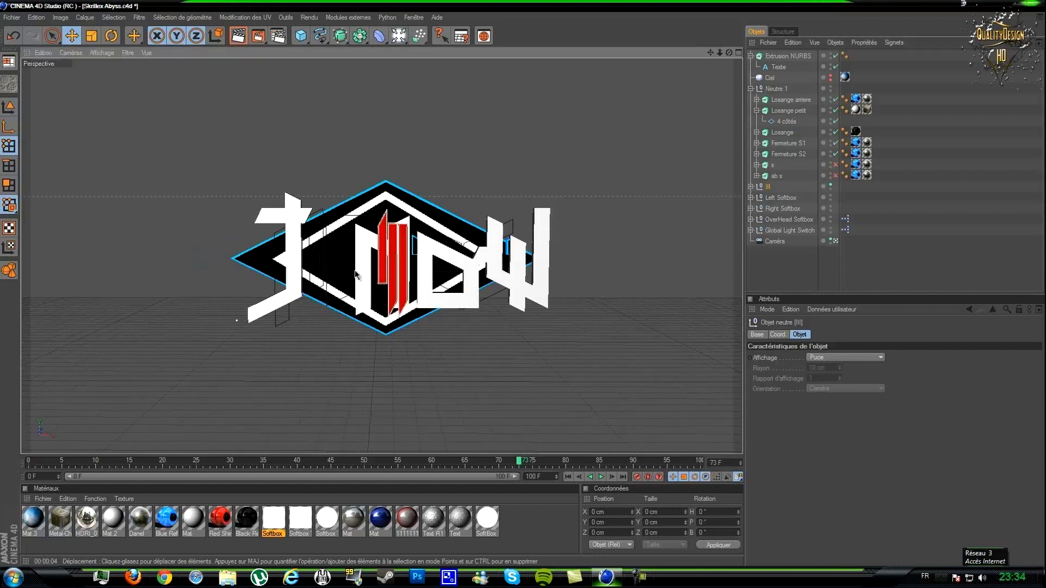
pyautogui.scroll(-3, 356, 275)
pyautogui.scroll(1, 527, 261)
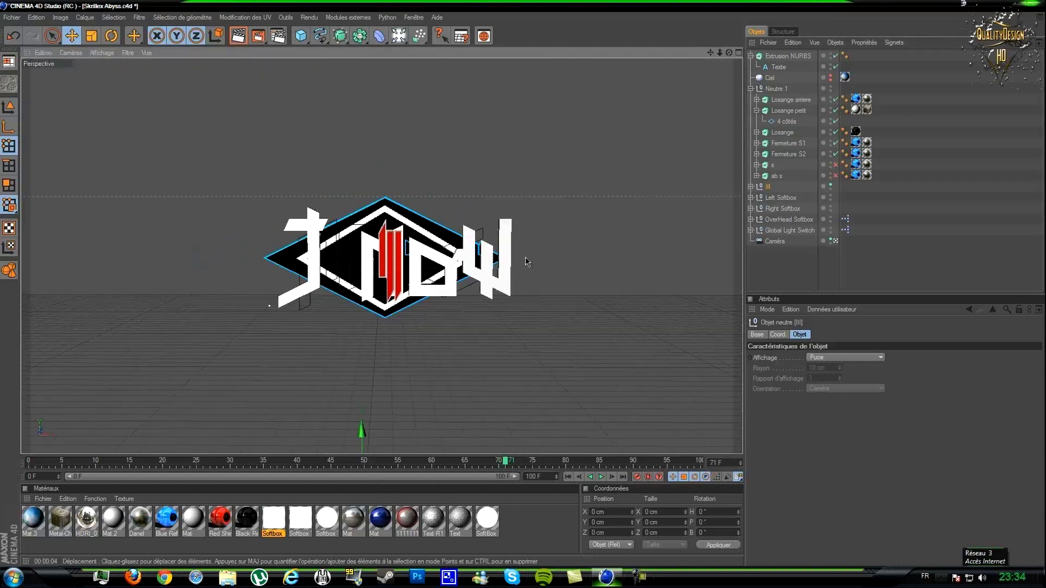
pyautogui.scroll(3, 528, 262)
pyautogui.click(754, 188)
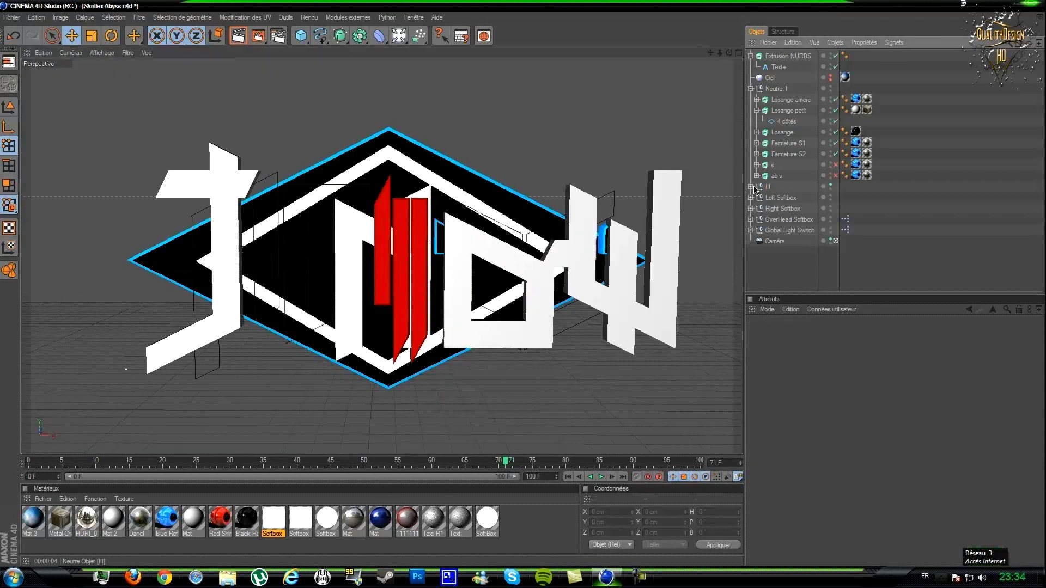
pyautogui.click(752, 187)
pyautogui.scroll(-3, 810, 231)
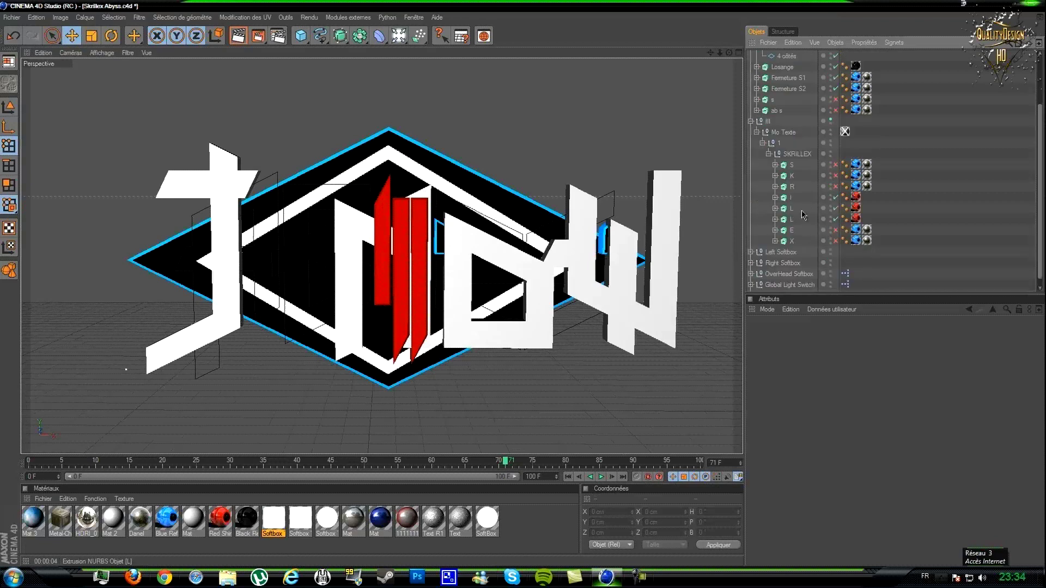
pyautogui.click(799, 213)
pyautogui.keyDown('ctrl'); pyautogui.click(797, 219); pyautogui.keyUp('ctrl')
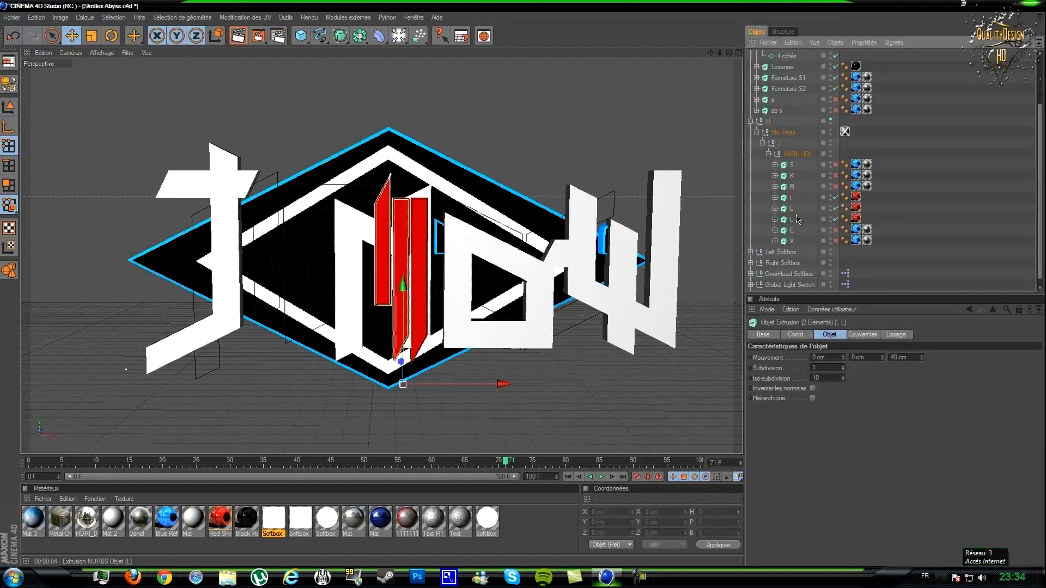
pyautogui.keyDown('ctrl'); pyautogui.click(795, 223); pyautogui.keyUp('ctrl')
pyautogui.moveTo(501, 384); pyautogui.dragTo(397, 384)
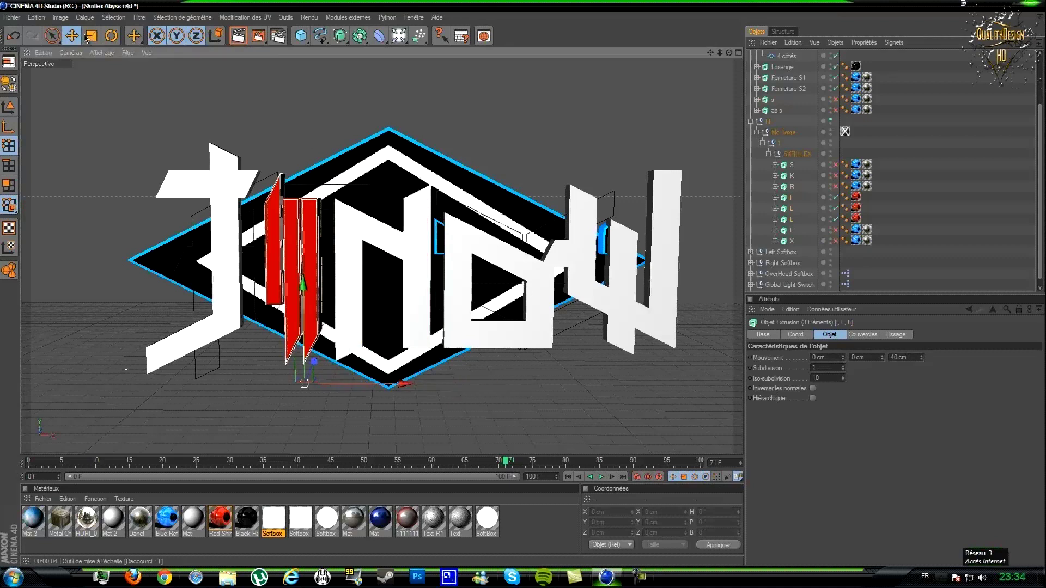
# Scale up the three red bars and lower them to line up with the J NOW letters.
pyautogui.click(92, 36)
pyautogui.moveTo(272, 300); pyautogui.dragTo(523, 284)
pyautogui.moveTo(270, 174); pyautogui.dragTo(258, 176)
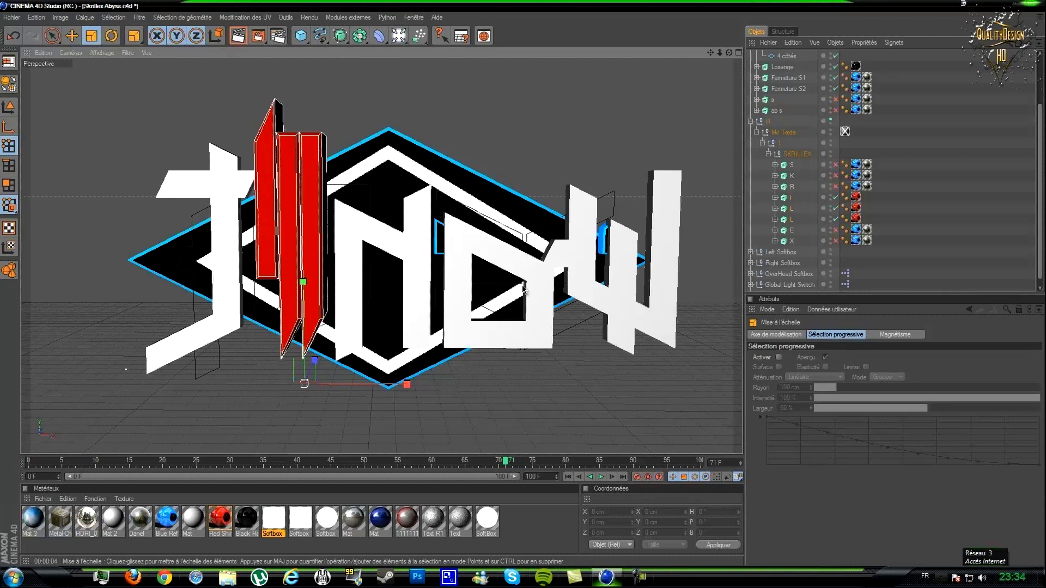
pyautogui.click(71, 36)
pyautogui.moveTo(525, 256); pyautogui.dragTo(524, 291)
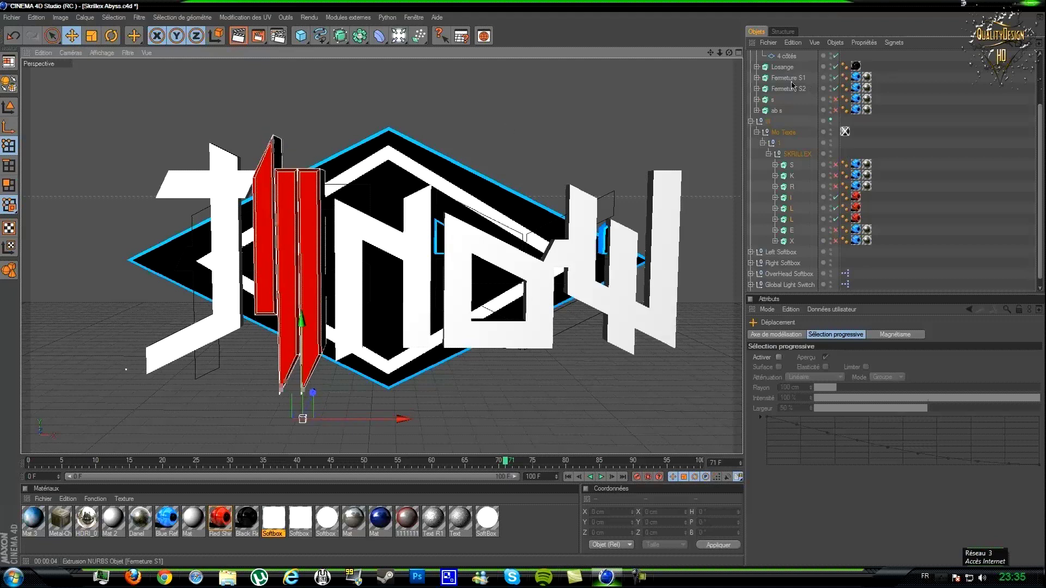
pyautogui.click(750, 121)
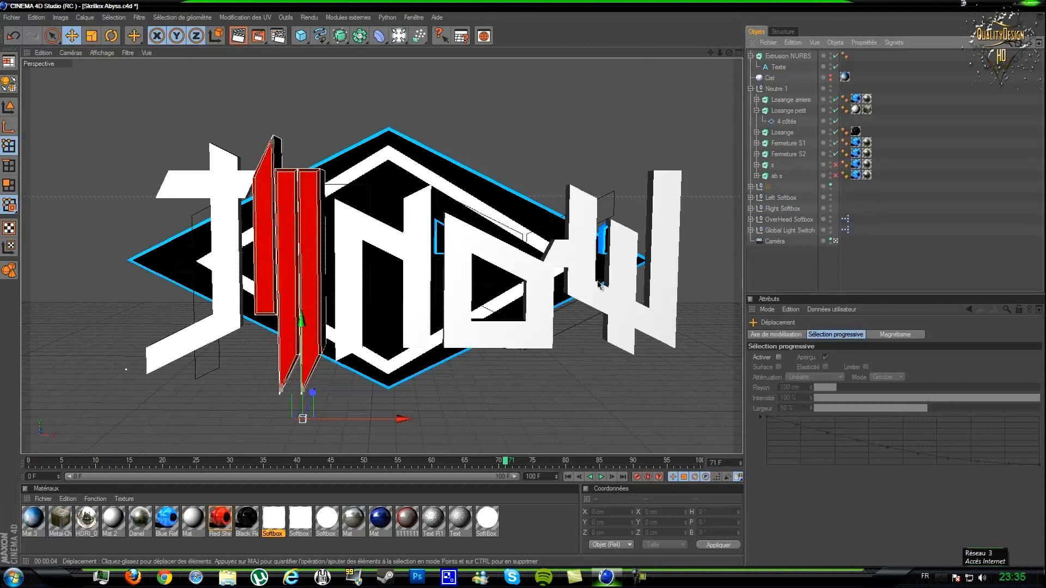
# Apply the Blue Reflective-Deep material to the J NOW extrusion and render the view, accepting the missing textures.
pyautogui.click(751, 56)
pyautogui.click(781, 56)
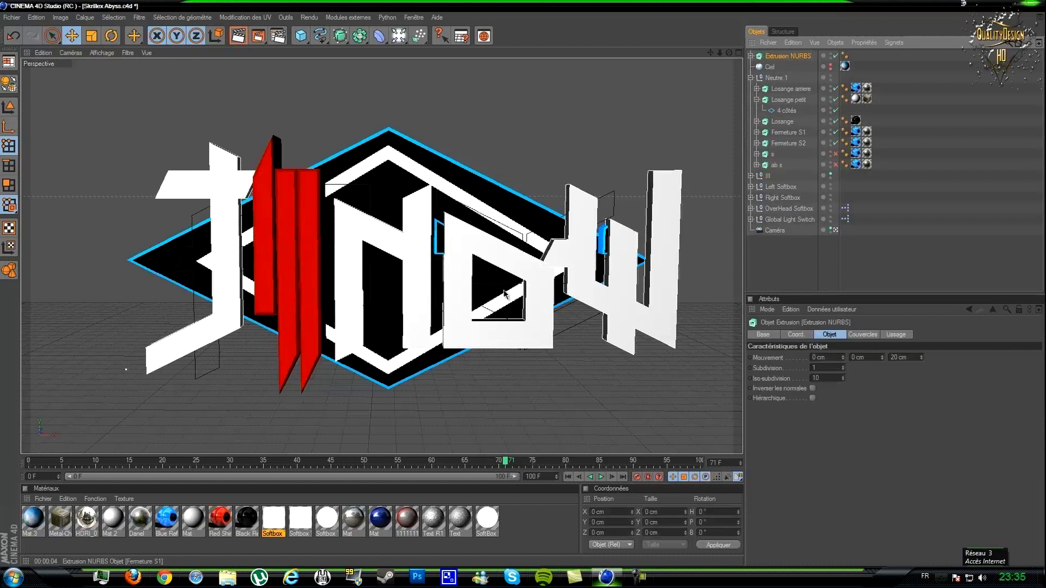
pyautogui.moveTo(158, 524); pyautogui.dragTo(793, 54)
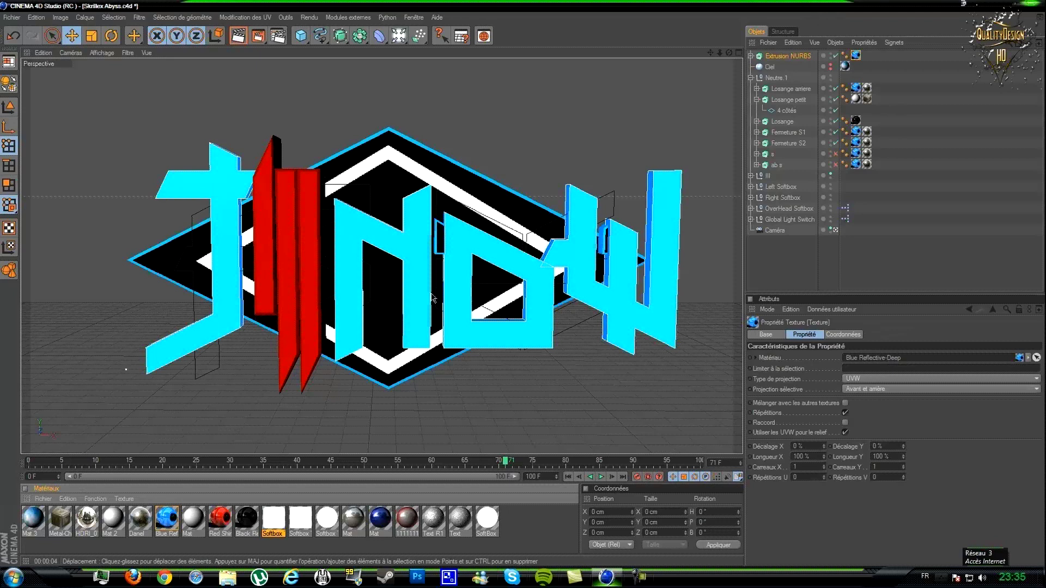
pyautogui.click(241, 39)
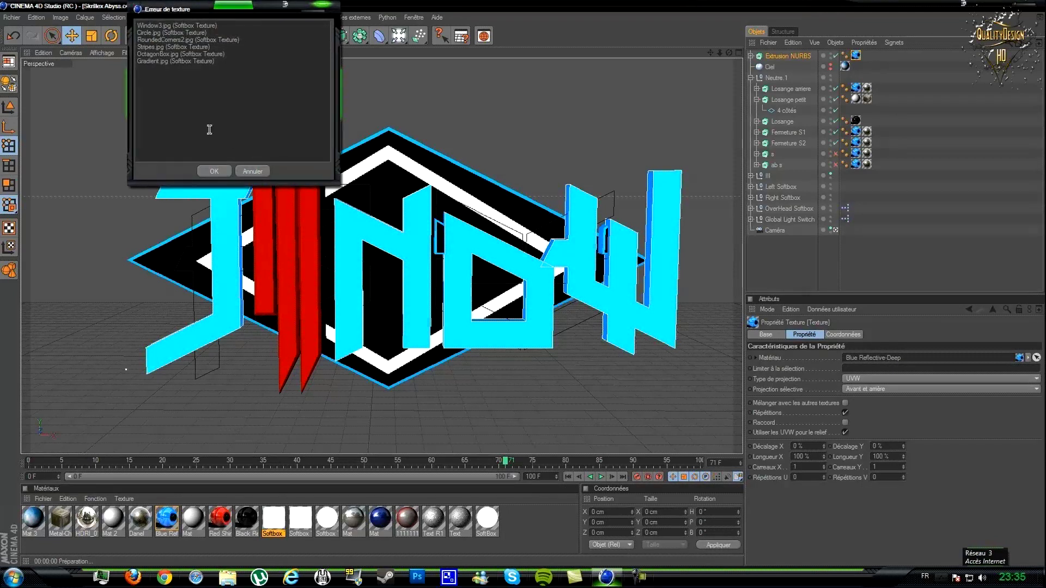
pyautogui.click(210, 169)
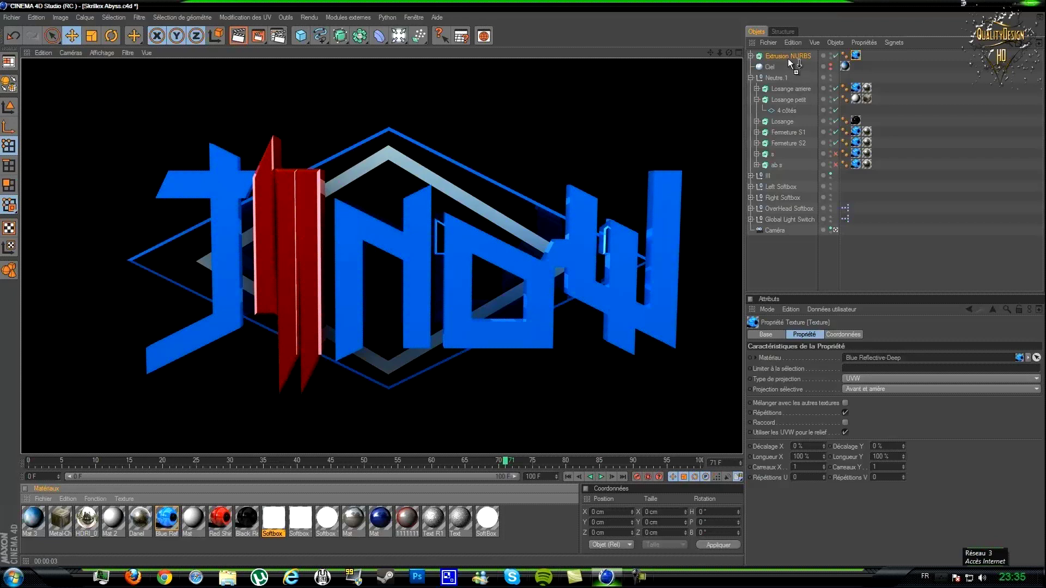
# Apply the Danel material to the J NOW extrusion and restrict it to selection C1.
pyautogui.moveTo(788, 57); pyautogui.dragTo(788, 58)
pyautogui.click(865, 368)
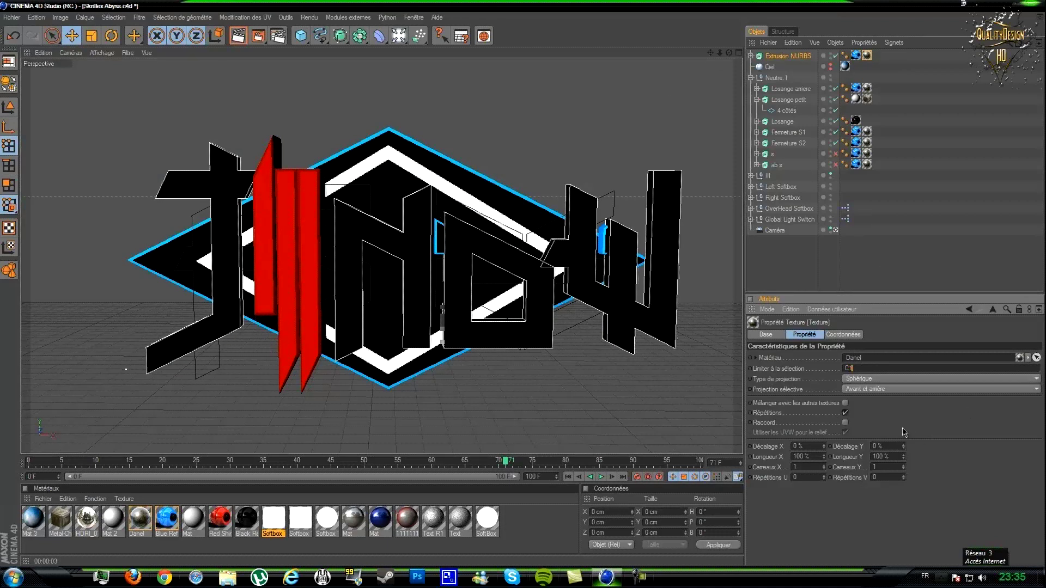
# Confirm selection C1 for the Danel material and render the view, accepting the missing textures.
pyautogui.press('Return')
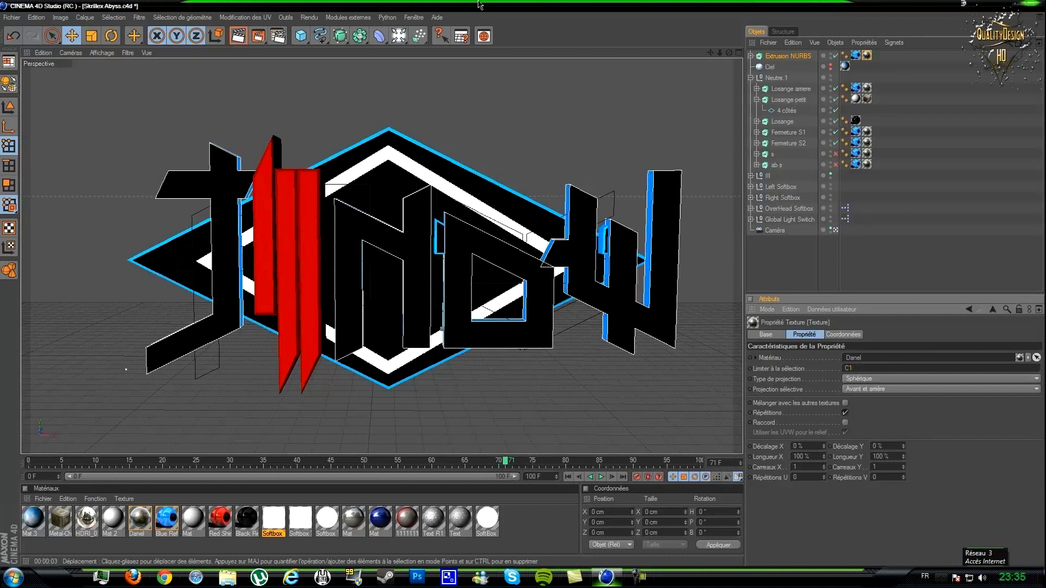
pyautogui.click(238, 36)
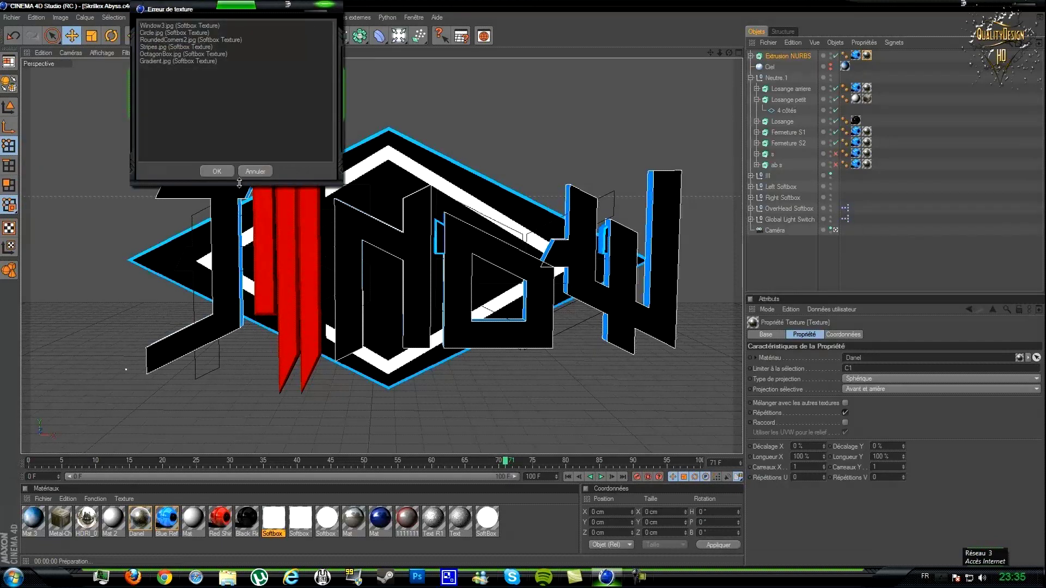
pyautogui.click(225, 173)
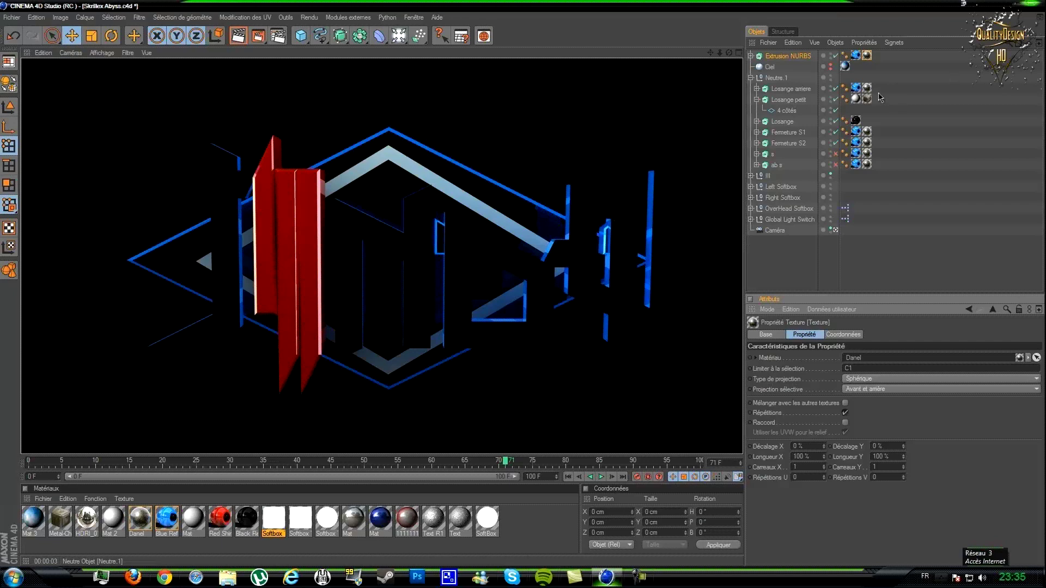
# Set the start cap of the J NOW extrusion to Couvercle et biseau.
pyautogui.click(790, 57)
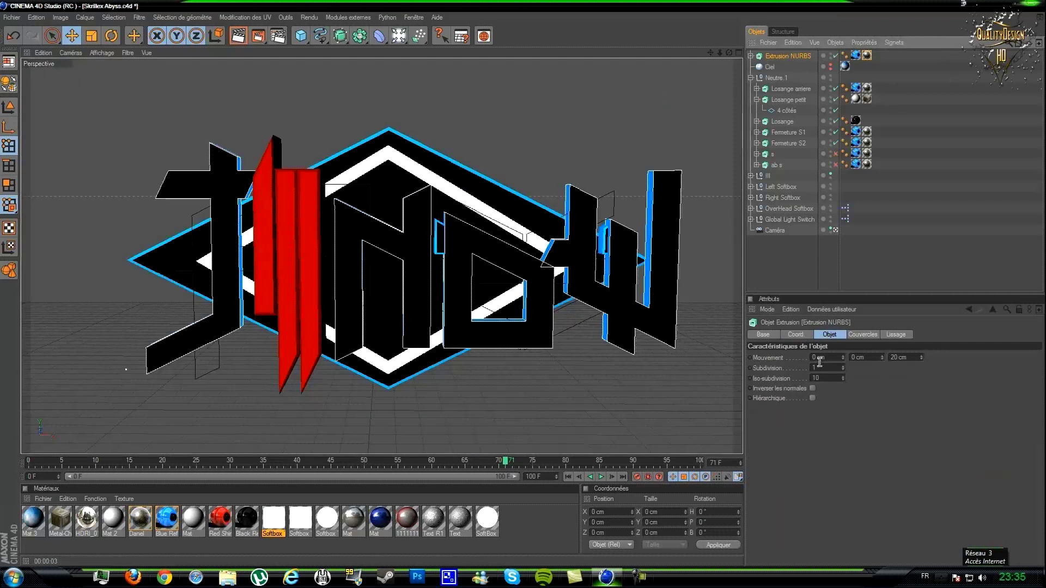
pyautogui.click(866, 335)
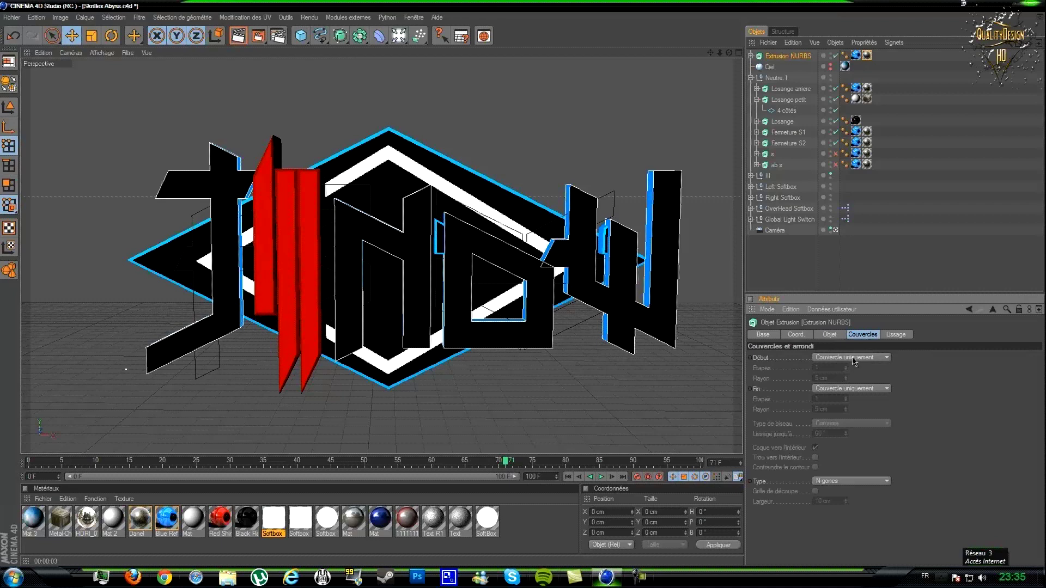
pyautogui.click(849, 358)
pyautogui.click(841, 403)
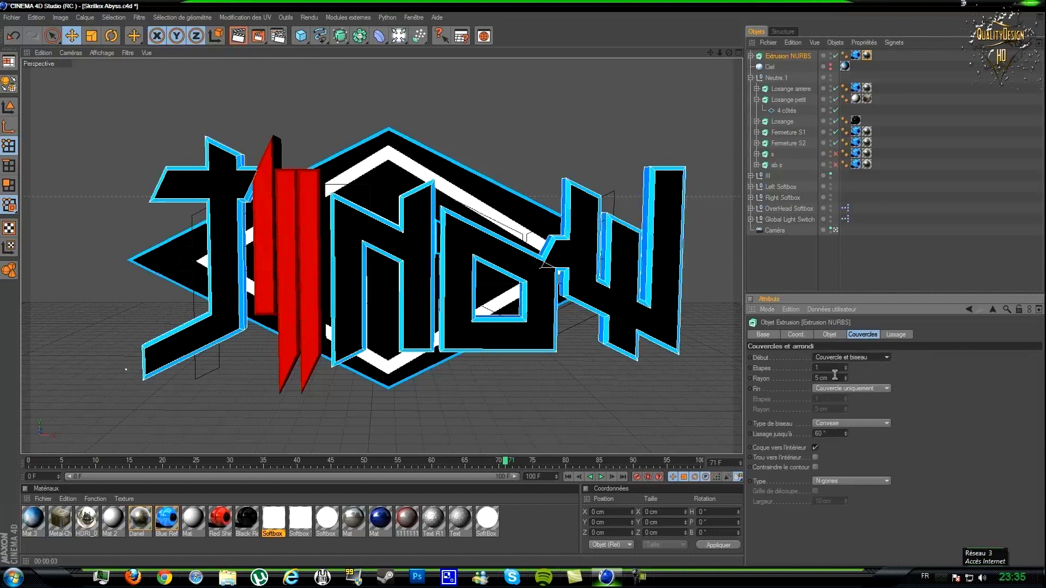
# Set the start bevel radius of the J NOW extrusion to 2.2 cm and render the view, accepting the missing textures.
pyautogui.doubleClick(817, 378)
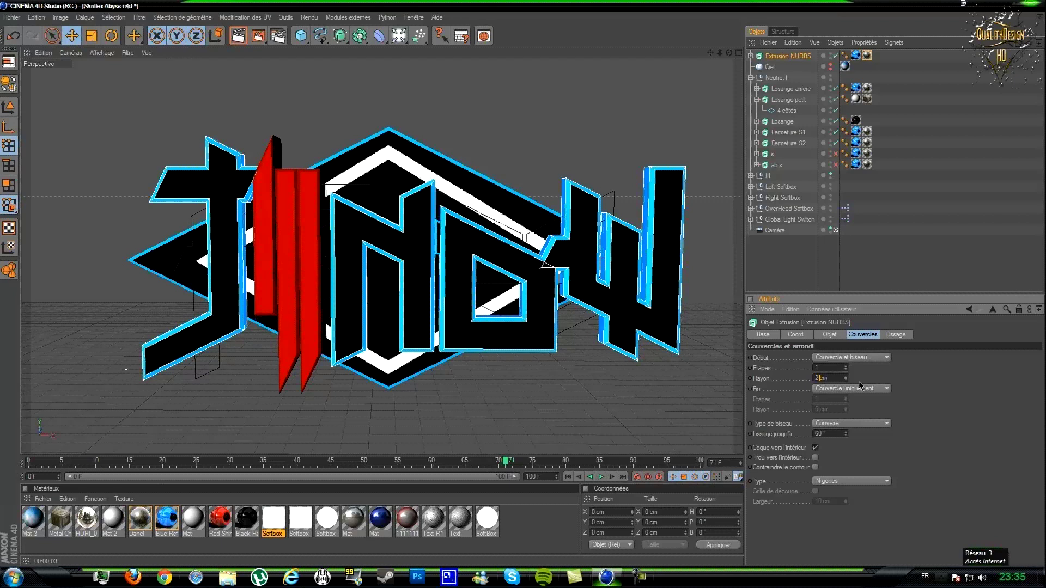
pyautogui.moveTo(847, 380); pyautogui.dragTo(847, 377)
pyautogui.moveTo(846, 378); pyautogui.dragTo(847, 380)
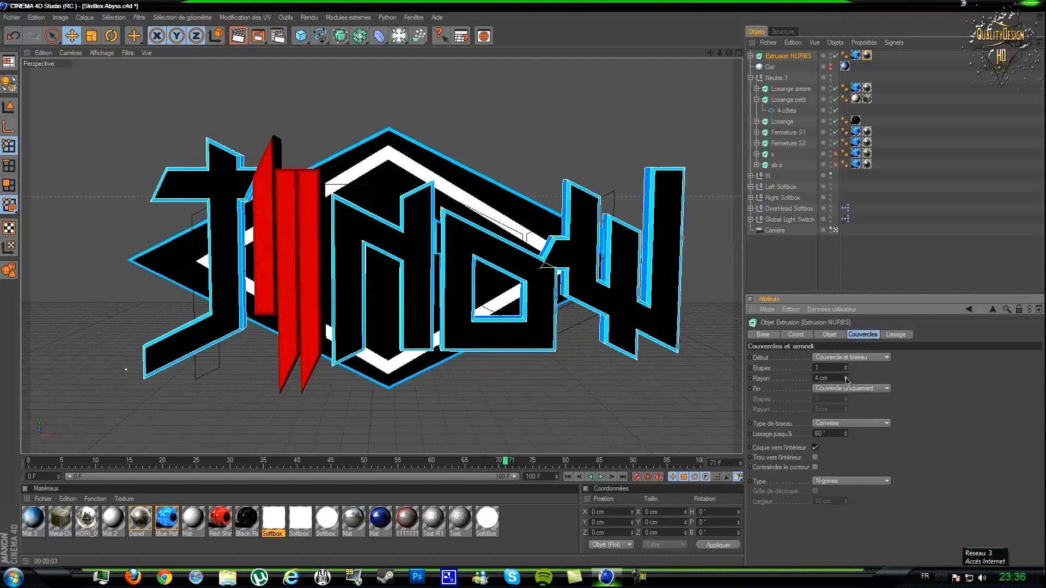
pyautogui.doubleClick(819, 378)
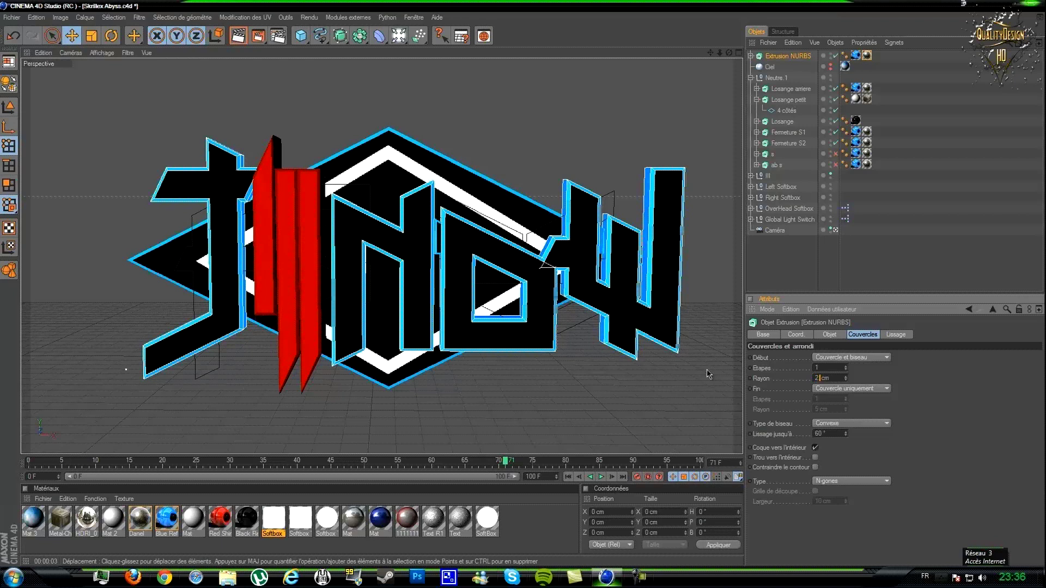
pyautogui.press('Return')
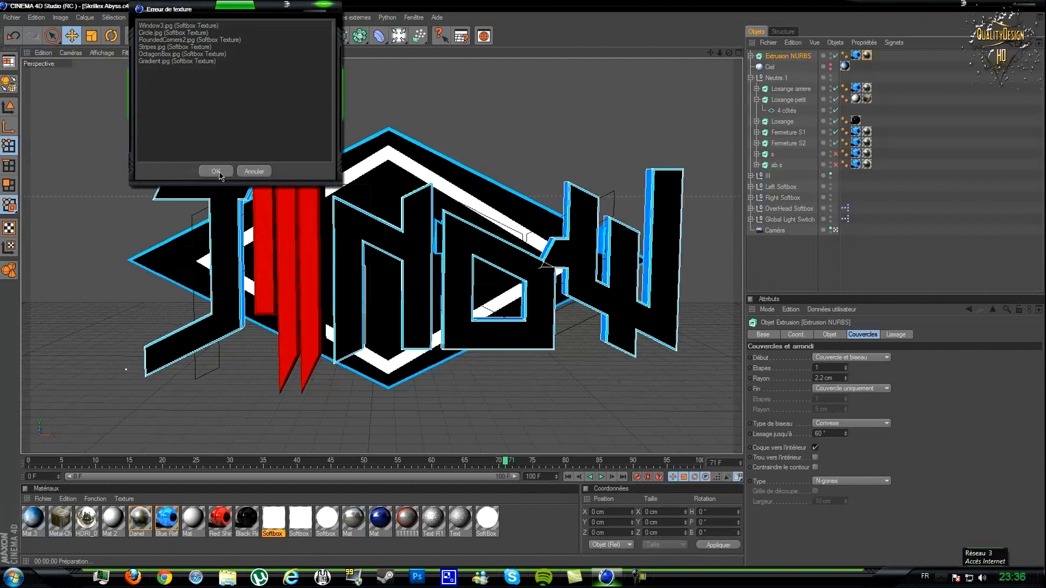
pyautogui.click(217, 171)
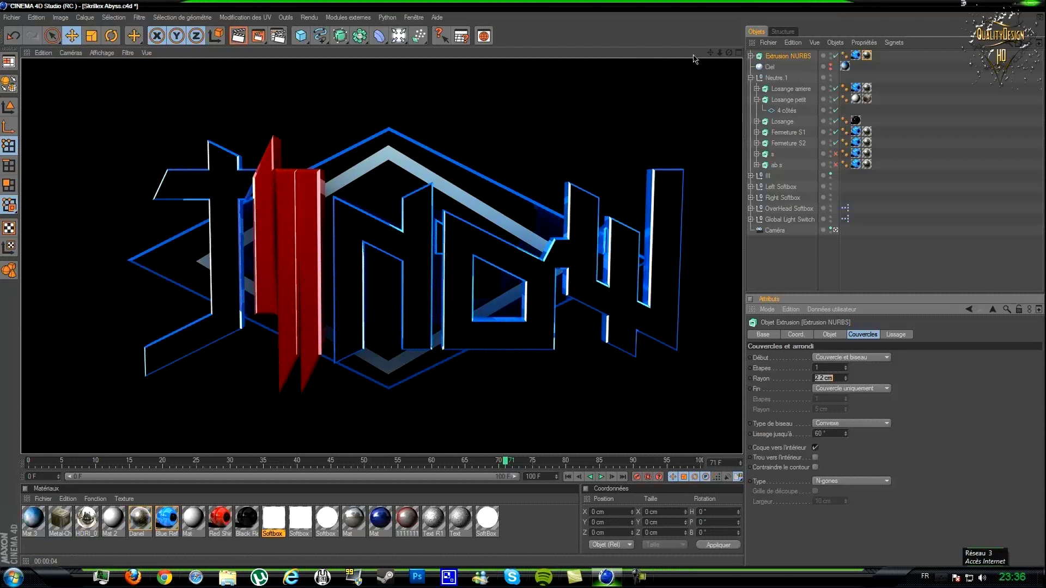
# Look at the finished example logo on the desktop wallpaper, then return to CINEMA 4D.
pyautogui.click(606, 577)
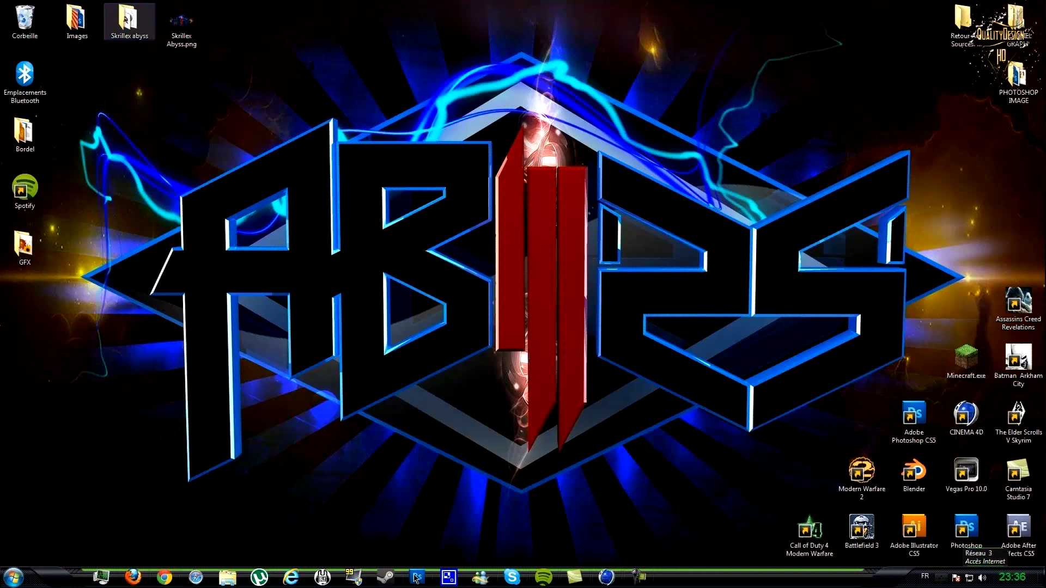
pyautogui.click(605, 577)
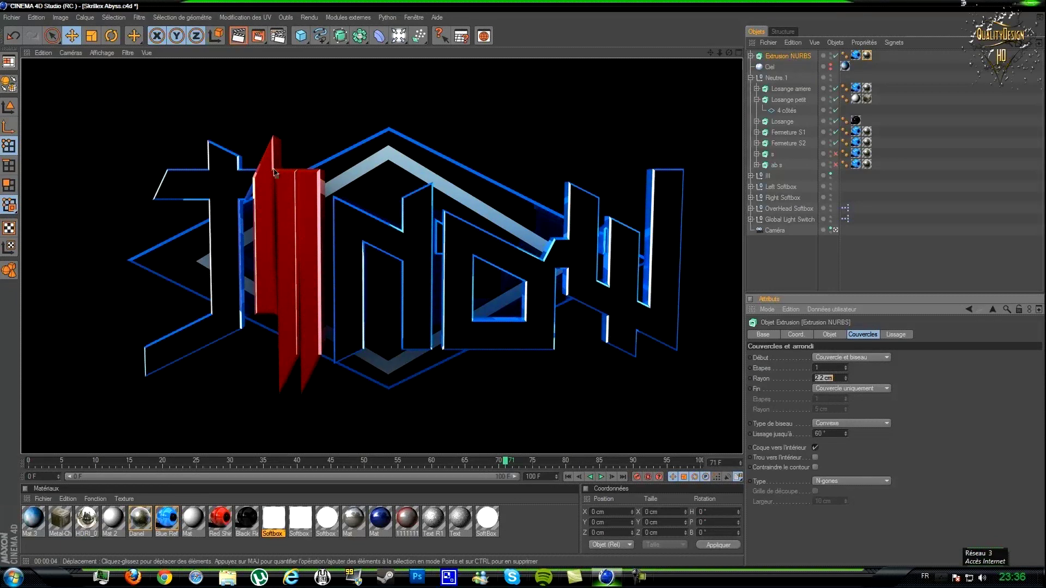
pyautogui.click(242, 169)
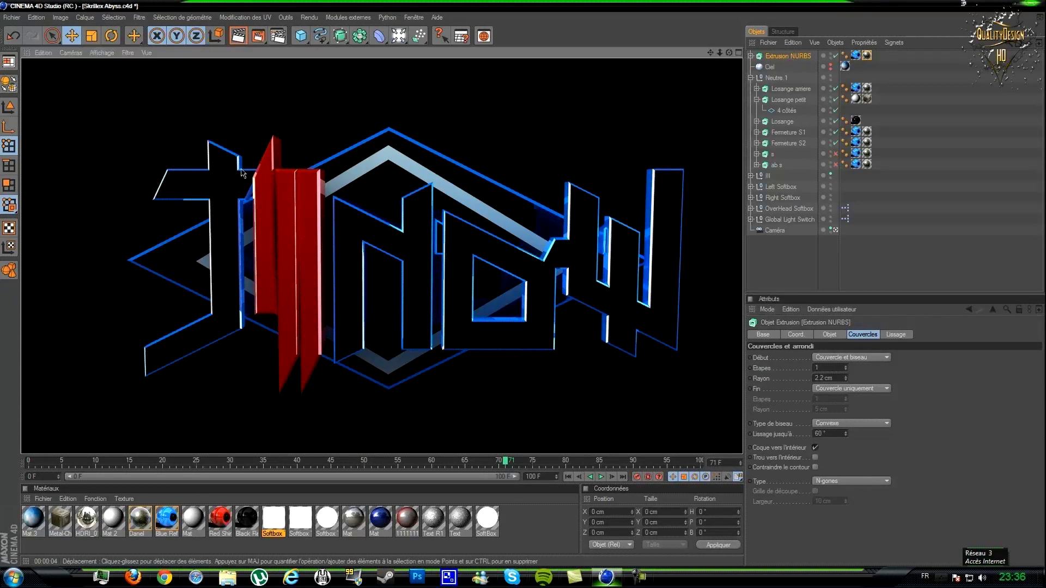
# Select the J NOW text spline inside the extrusion and shift it slightly along its X and Z axes.
pyautogui.click(751, 56)
pyautogui.click(778, 66)
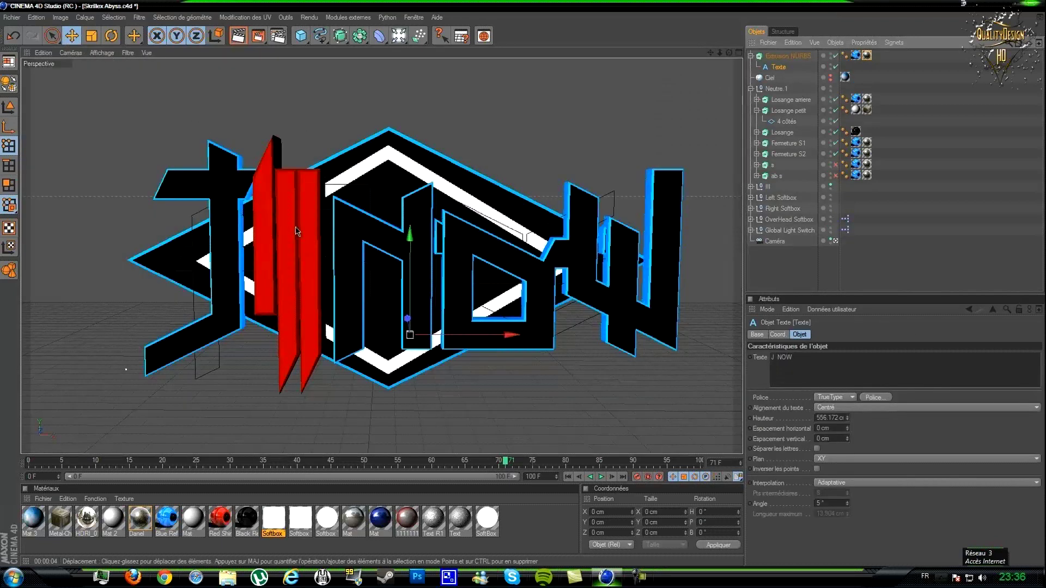
pyautogui.moveTo(511, 334); pyautogui.dragTo(523, 286)
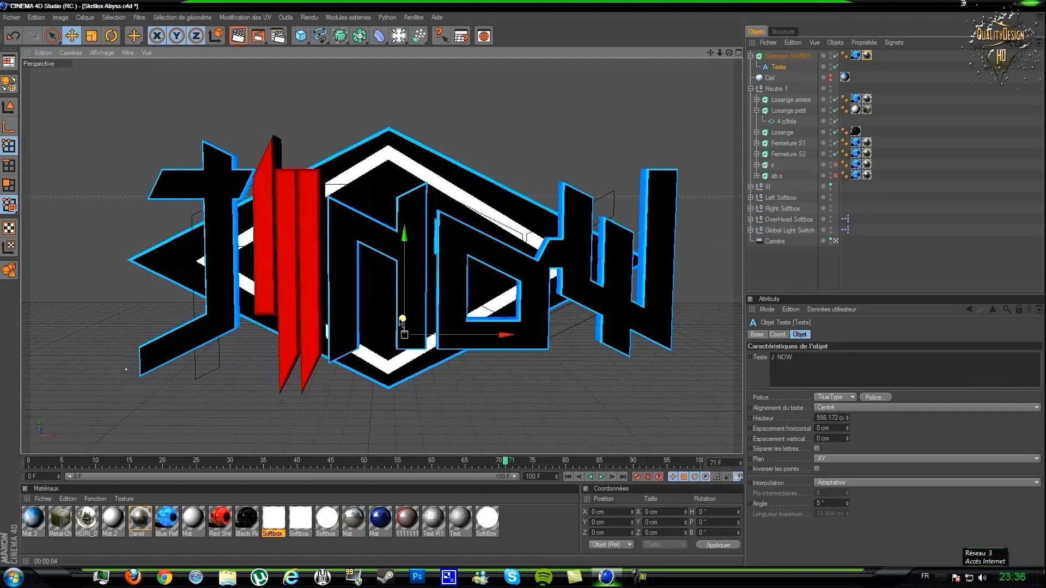
pyautogui.moveTo(402, 319); pyautogui.dragTo(533, 284)
# Adjust the J NOW text's depth along Z in the Droite view and render the perspective view, accepting the missing textures.
pyautogui.click(739, 52)
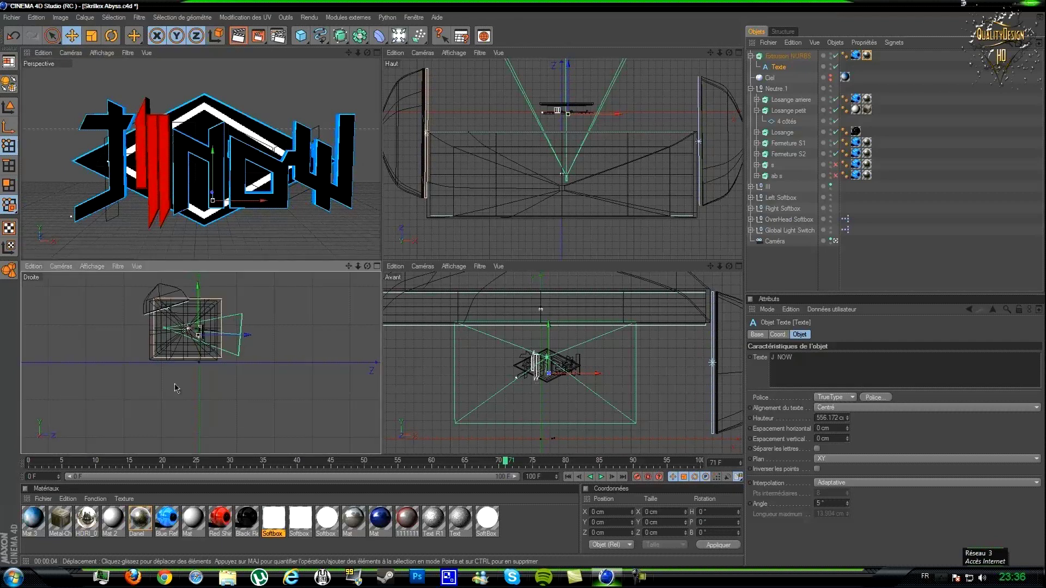
pyautogui.scroll(10, 150, 315)
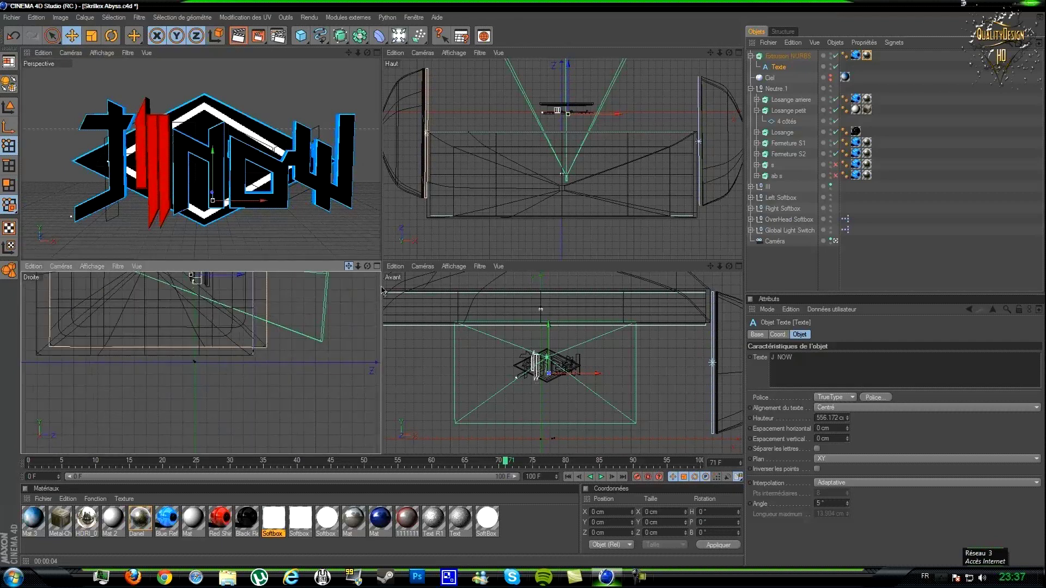
pyautogui.scroll(8, 262, 384)
pyautogui.scroll(8, 260, 338)
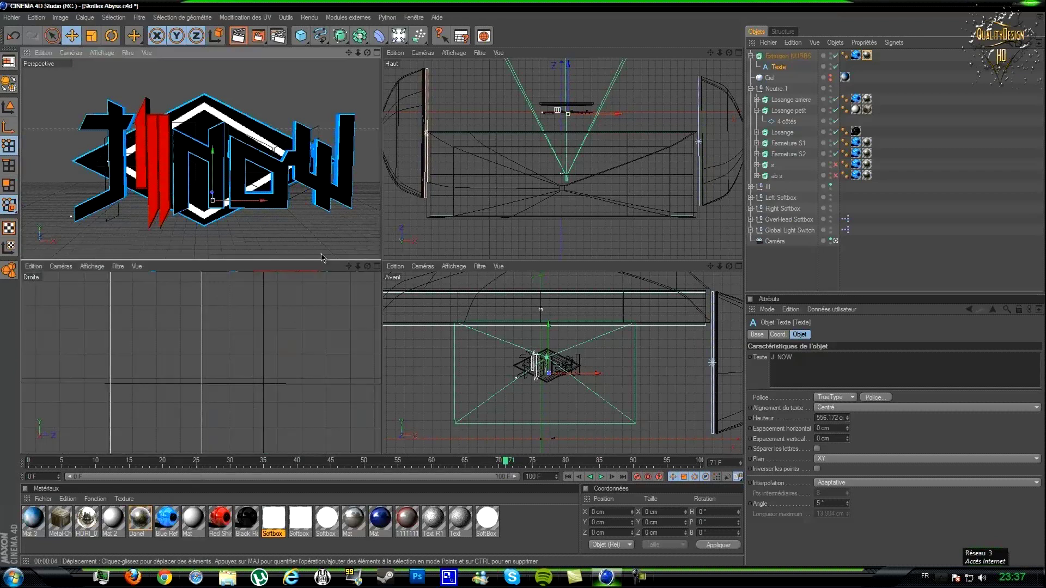
pyautogui.scroll(-10, 262, 337)
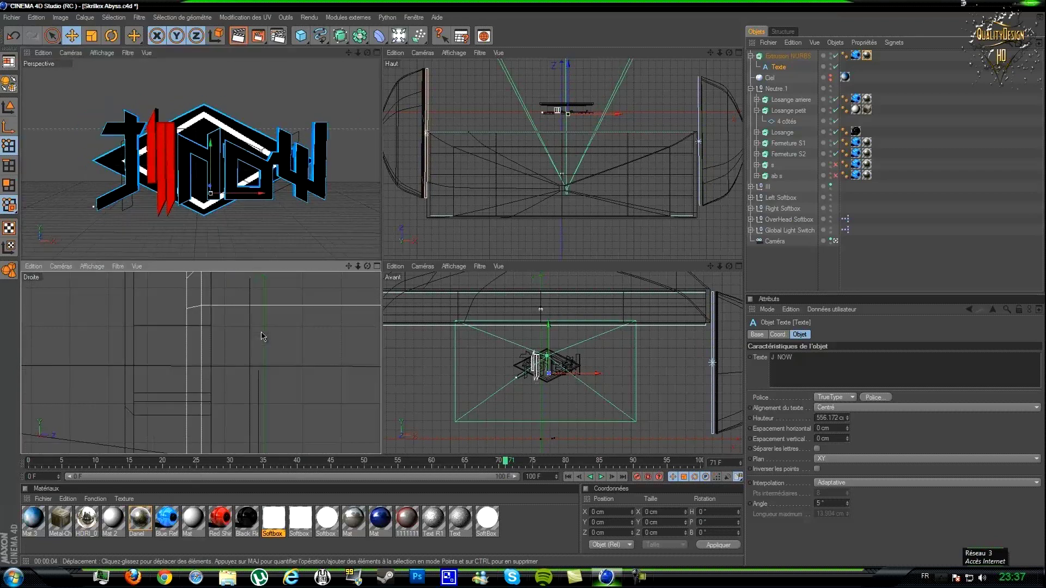
pyautogui.scroll(8, 228, 338)
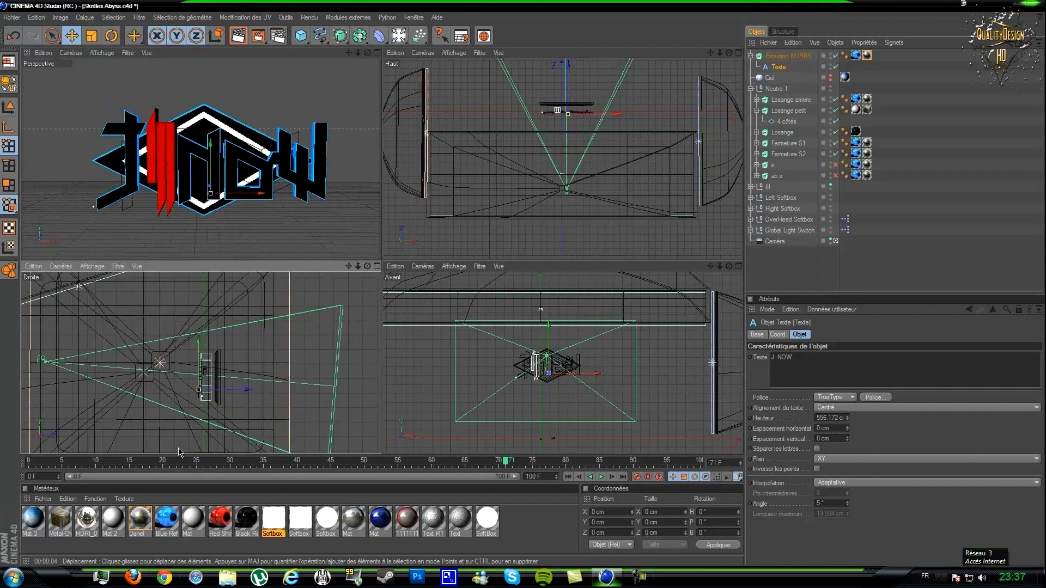
pyautogui.scroll(3, 232, 410)
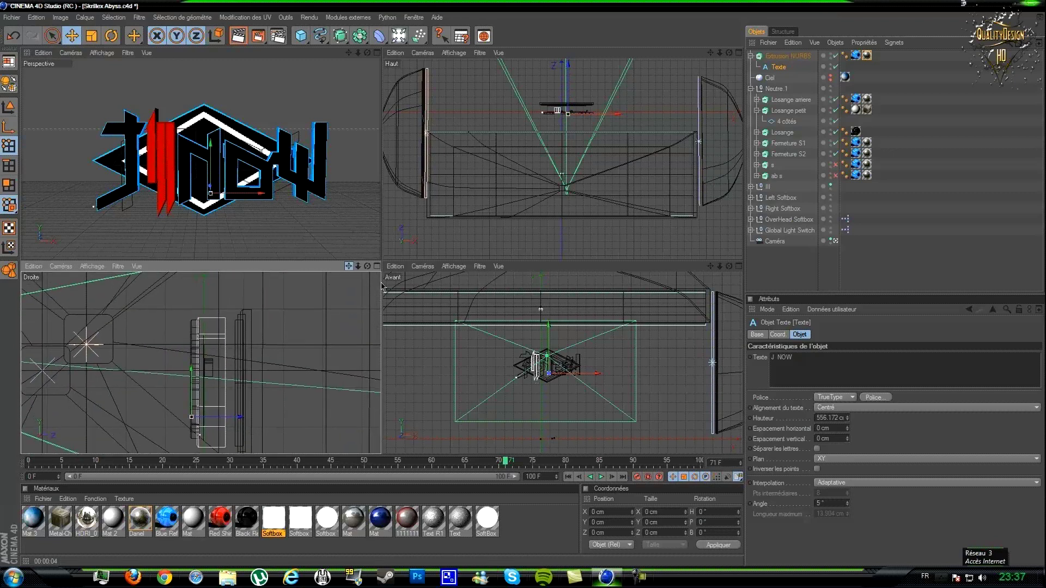
pyautogui.scroll(2, 231, 410)
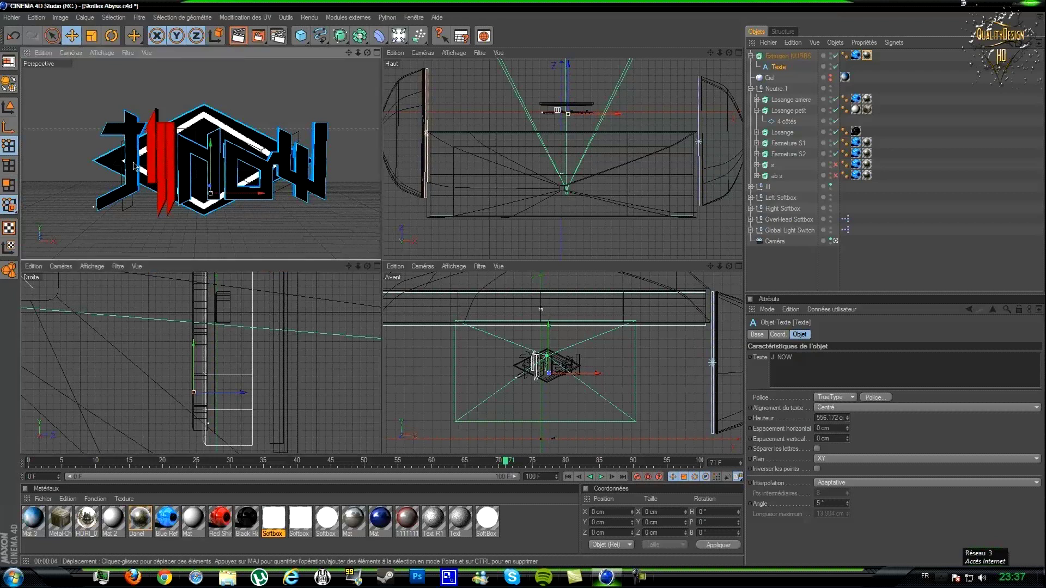
pyautogui.moveTo(223, 392)
pyautogui.mouseDown()
pyautogui.moveTo(248, 393)
pyautogui.moveTo(238, 393)
pyautogui.mouseUp()
pyautogui.moveTo(381, 287); pyautogui.dragTo(375, 287)
pyautogui.click(377, 53)
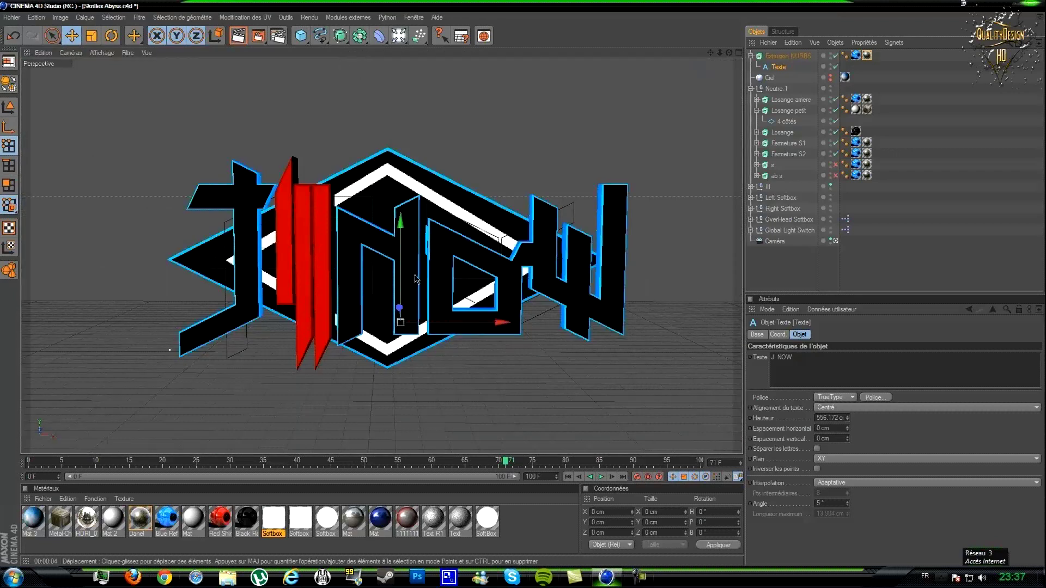
pyautogui.click(238, 36)
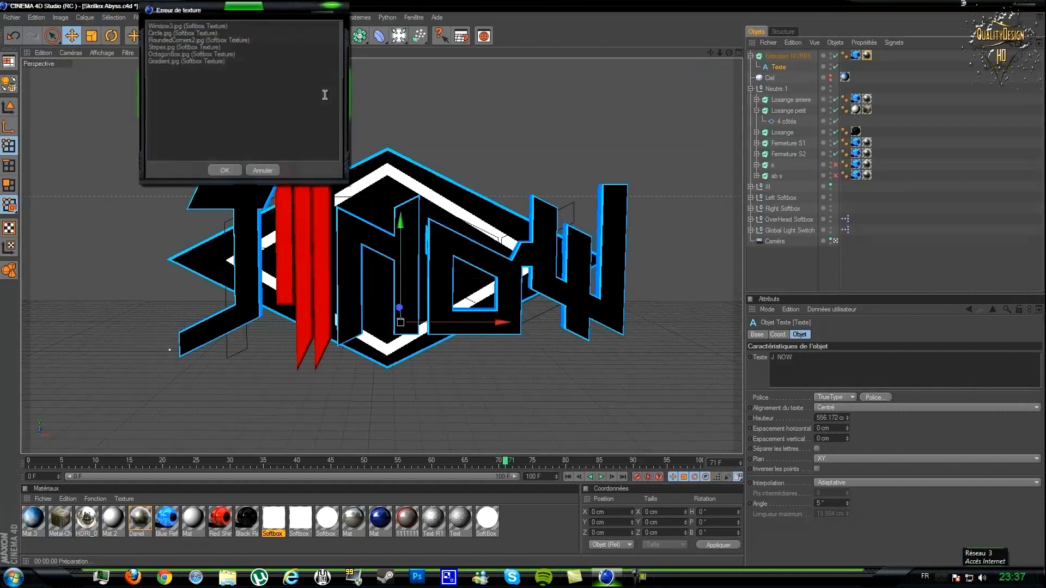
pyautogui.click(228, 172)
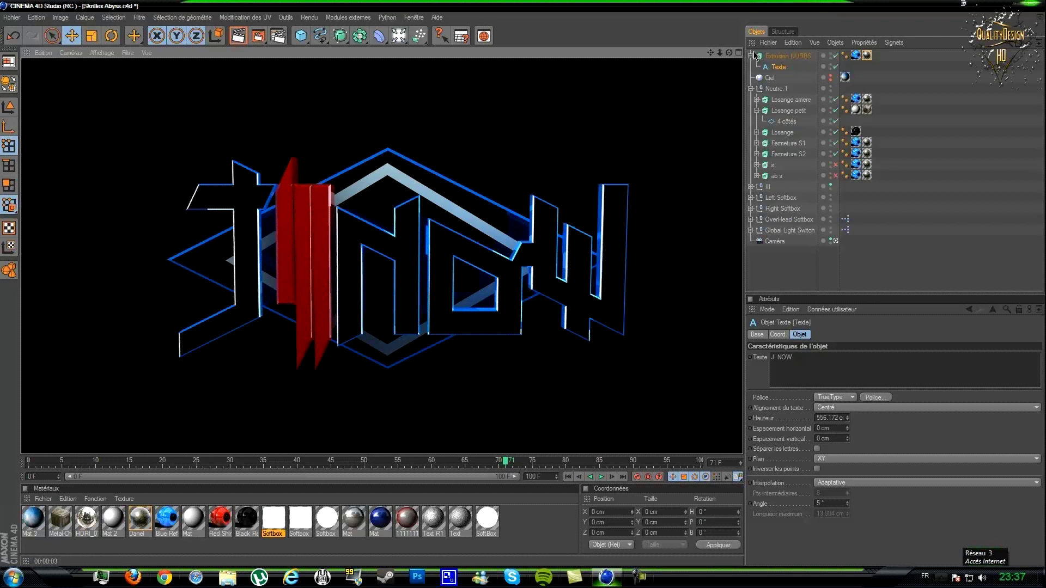
# Collapse the J NOW extrusion's hierarchy and delete the material Mat 3.
pyautogui.click(751, 56)
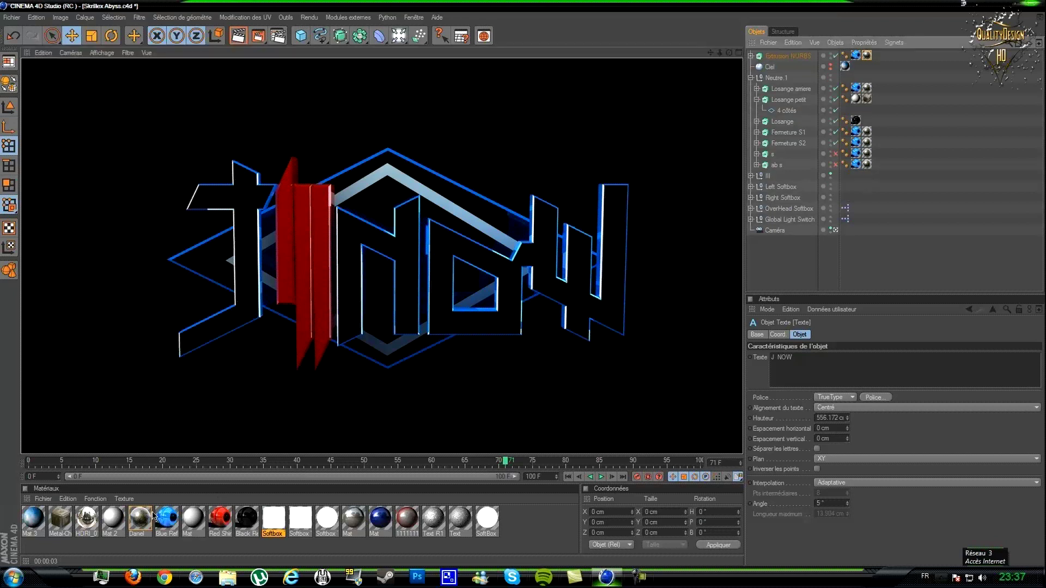
pyautogui.click(33, 518)
pyautogui.press('Delete')
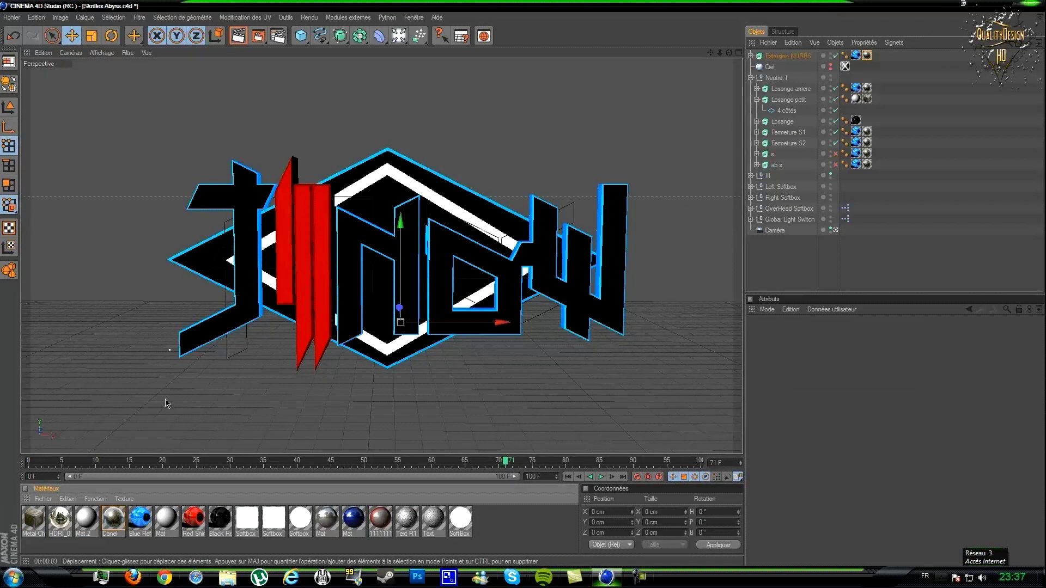
# Set the Blue Reflective-Deep material's base colour to pure red (RGB 255, 0, 0) and render the perspective view.
pyautogui.click(143, 517)
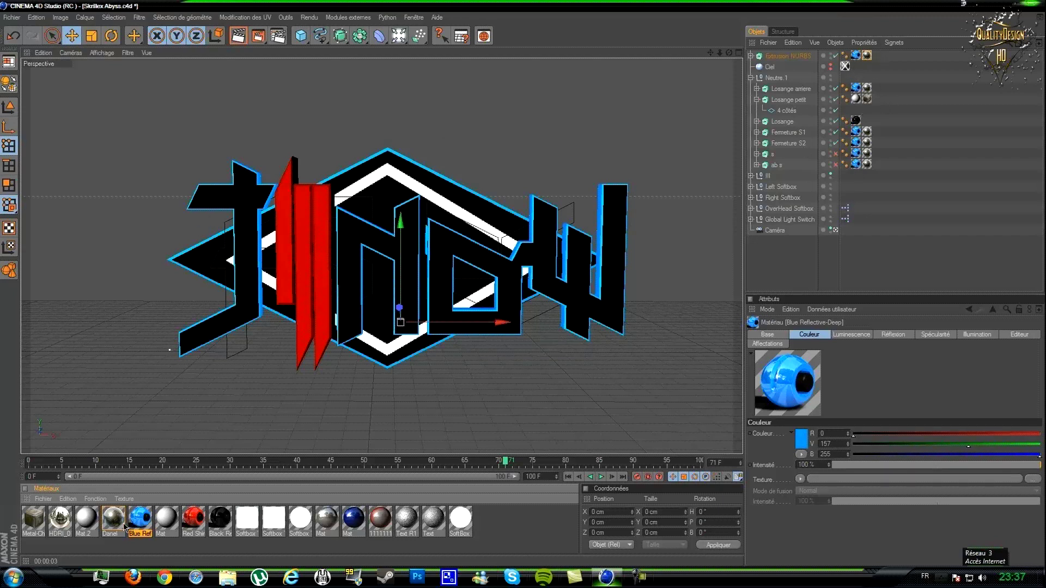
pyautogui.doubleClick(146, 521)
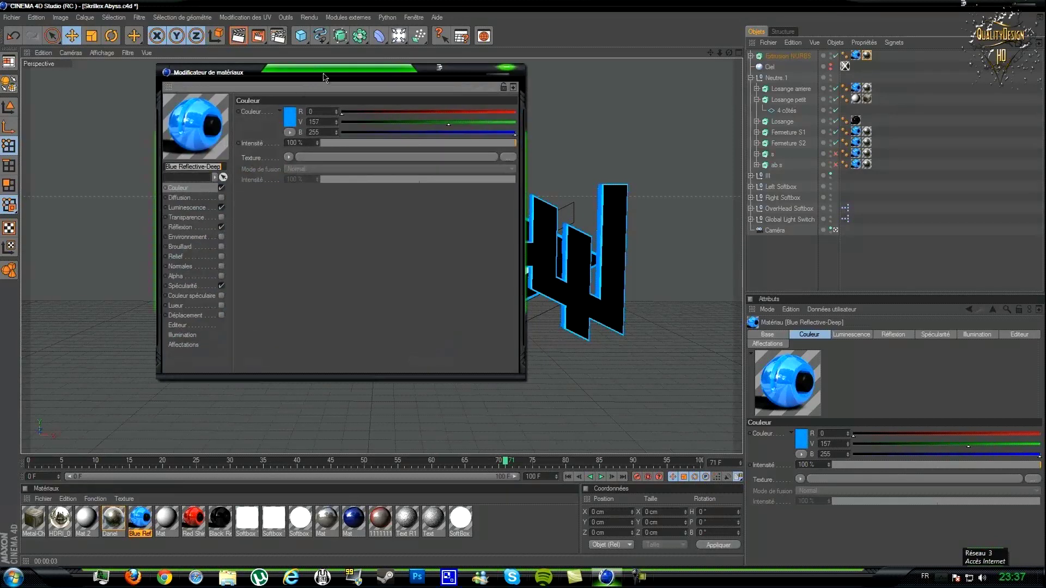
pyautogui.moveTo(323, 77); pyautogui.dragTo(683, 165)
pyautogui.click(651, 208)
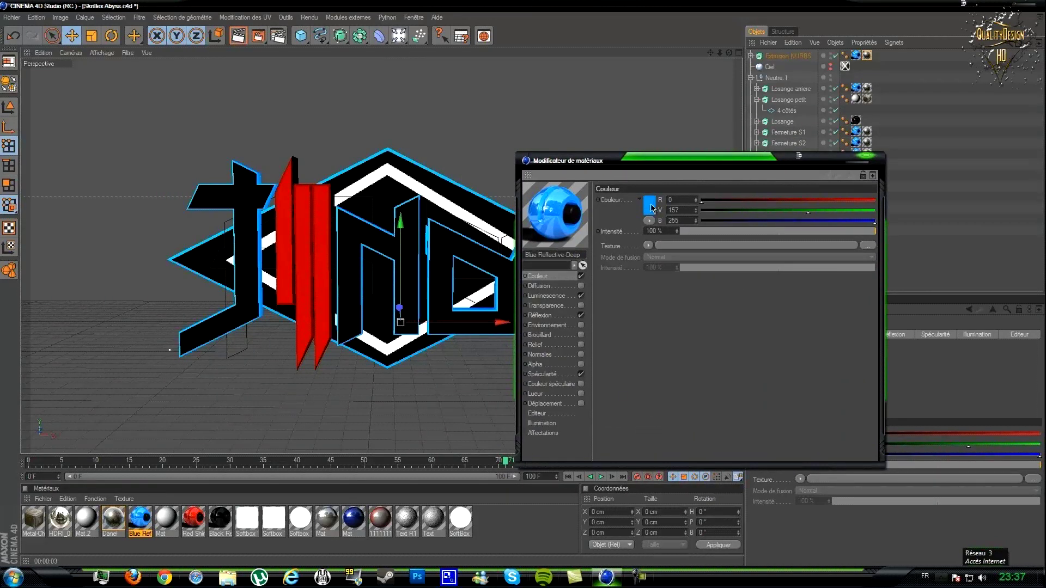
pyautogui.click(651, 208)
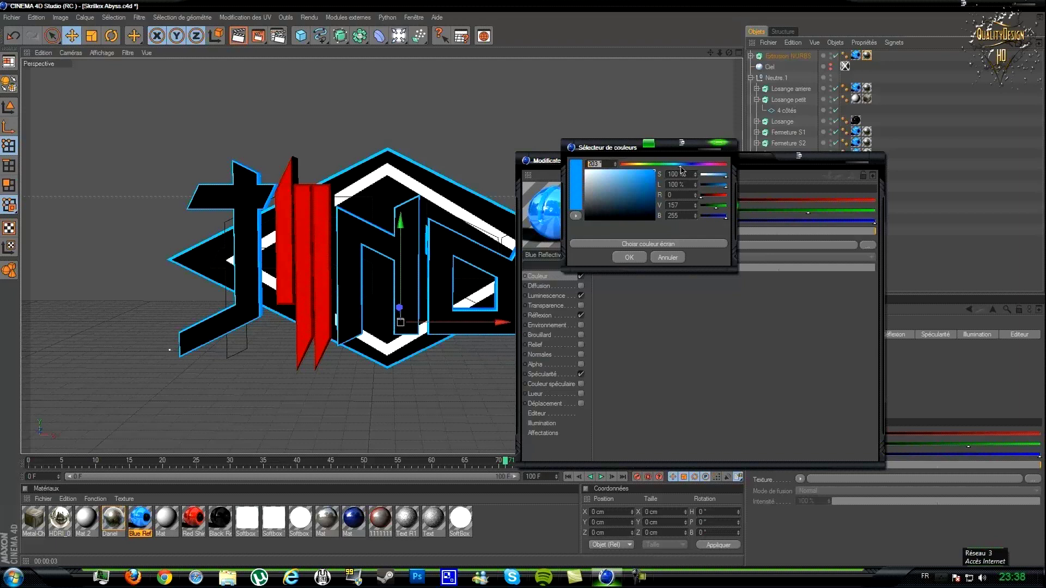
pyautogui.moveTo(679, 167); pyautogui.dragTo(733, 161)
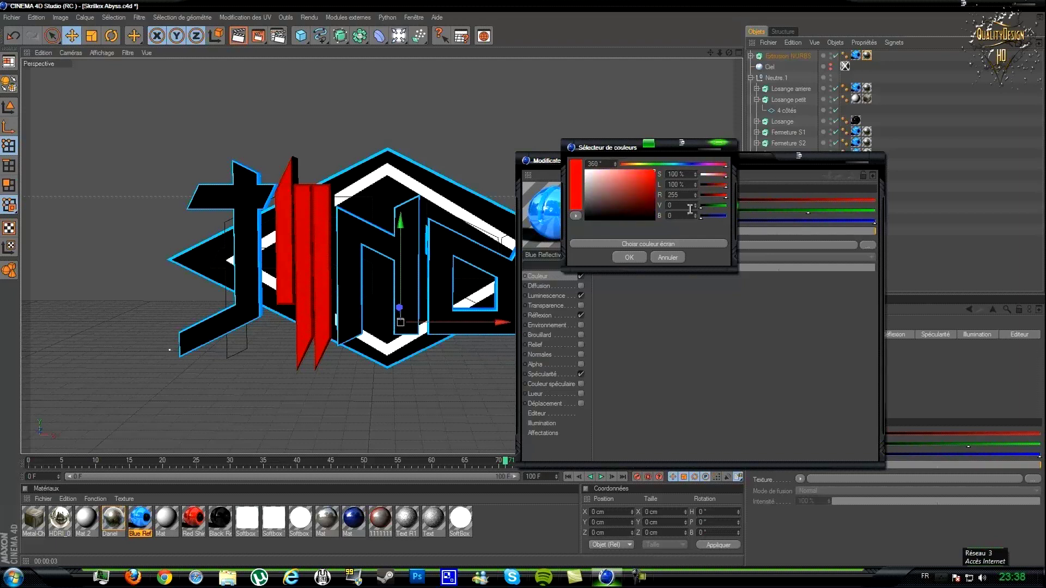
pyautogui.click(631, 259)
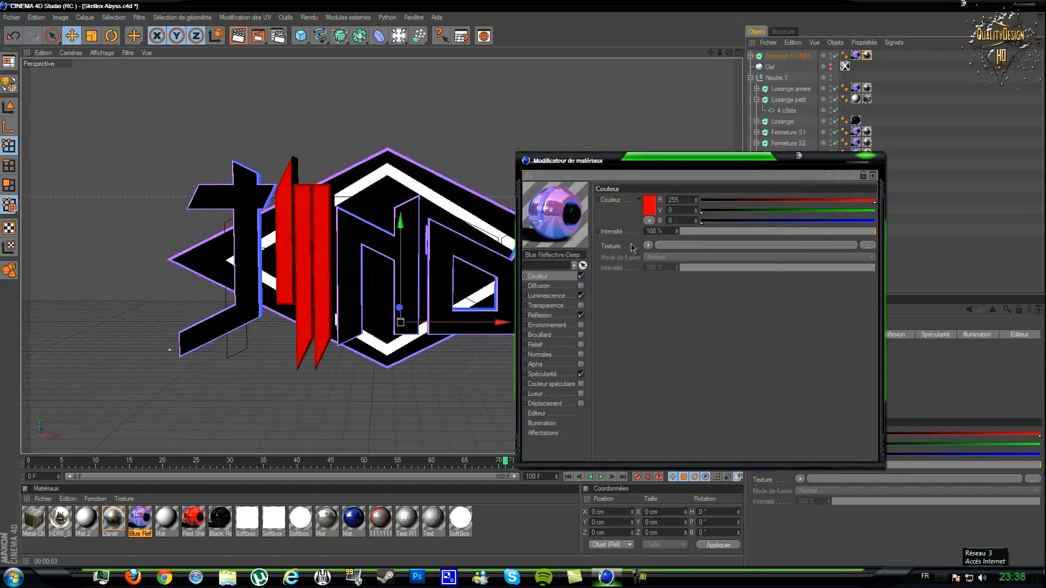
pyautogui.click(238, 36)
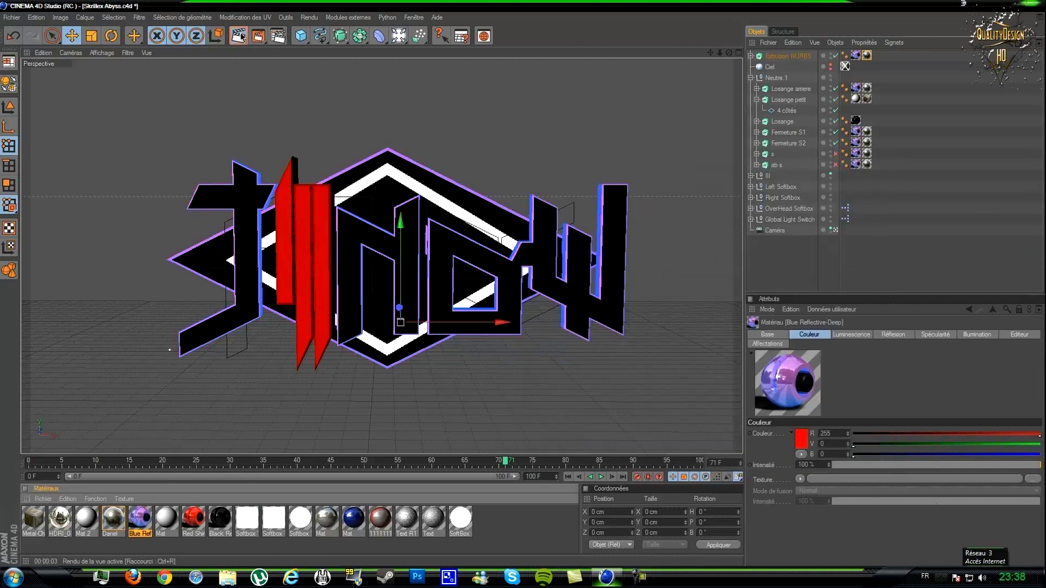
pyautogui.click(226, 172)
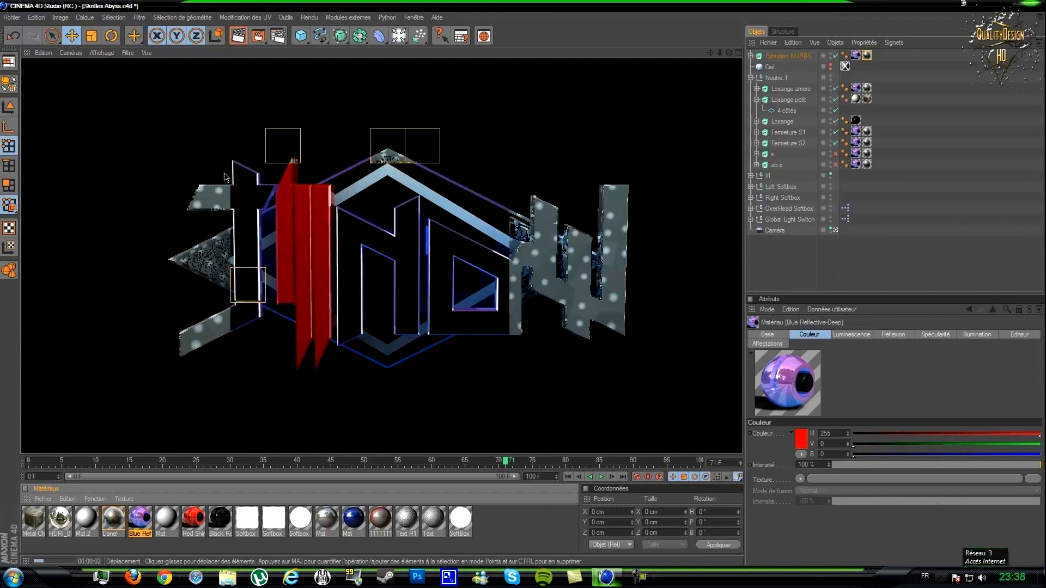
# Set the Blue Reflective-Deep material's luminance colour to yellow, RGB 255, 225, 0.
pyautogui.doubleClick(140, 514)
pyautogui.click(207, 207)
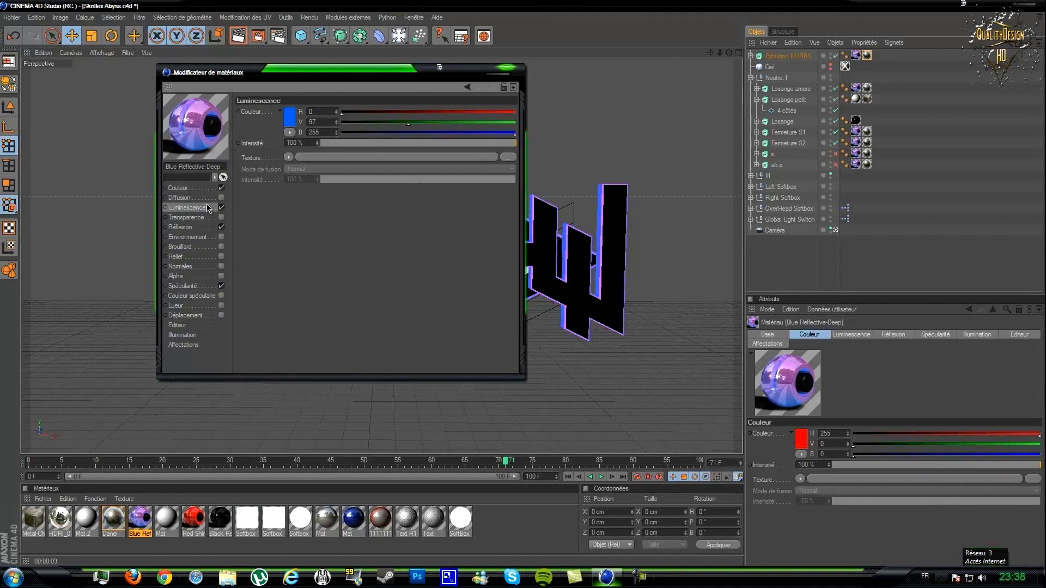
pyautogui.click(289, 116)
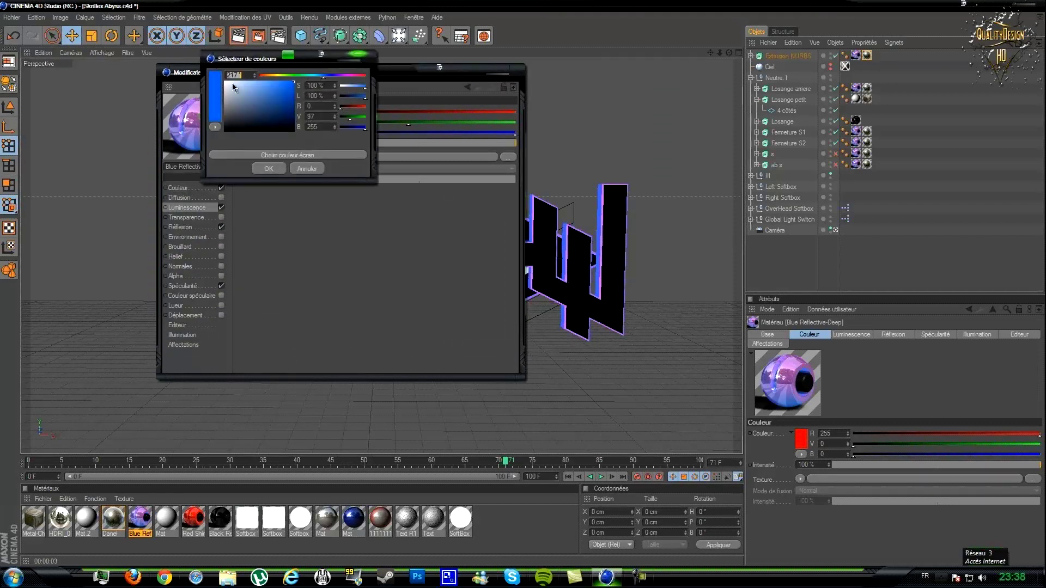
pyautogui.click(241, 72)
pyautogui.moveTo(324, 78); pyautogui.dragTo(277, 77)
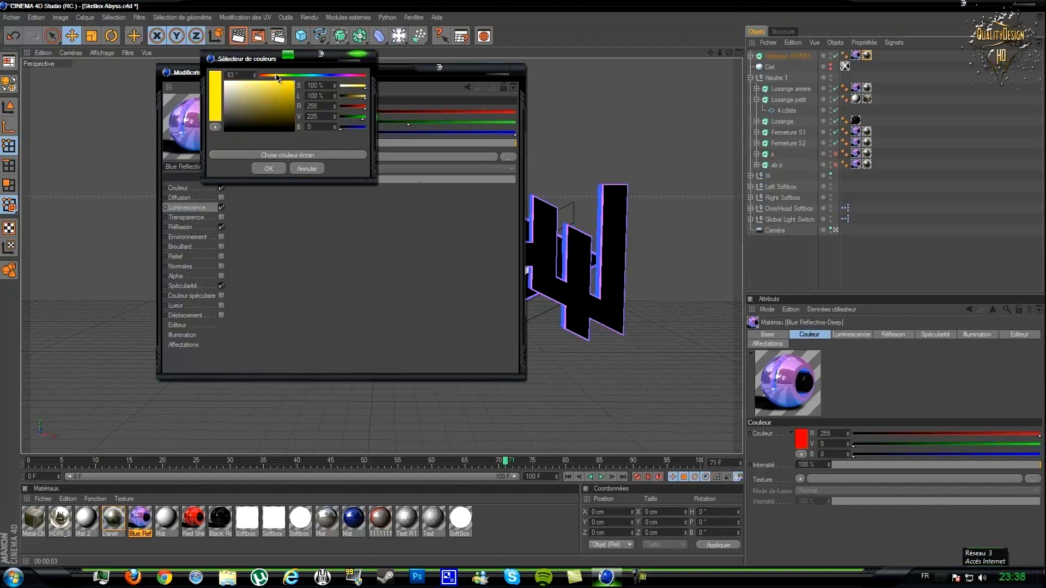
pyautogui.click(265, 170)
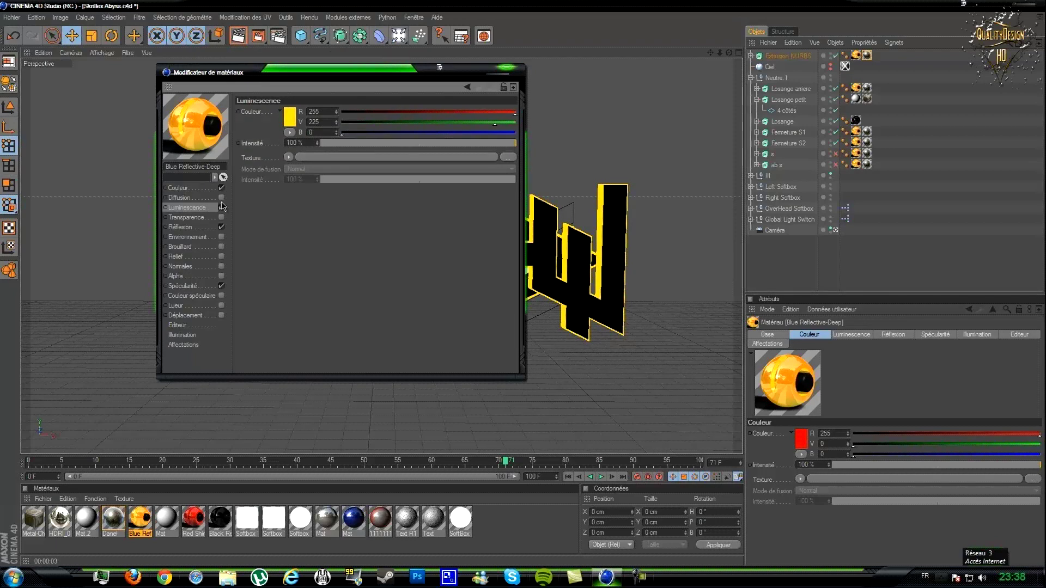
# Set the Blue Reflective-Deep material's luminance colour to RGB 255, 0, 0 and its base colour to yellow, RGB 238, 255, 0.
pyautogui.click(292, 124)
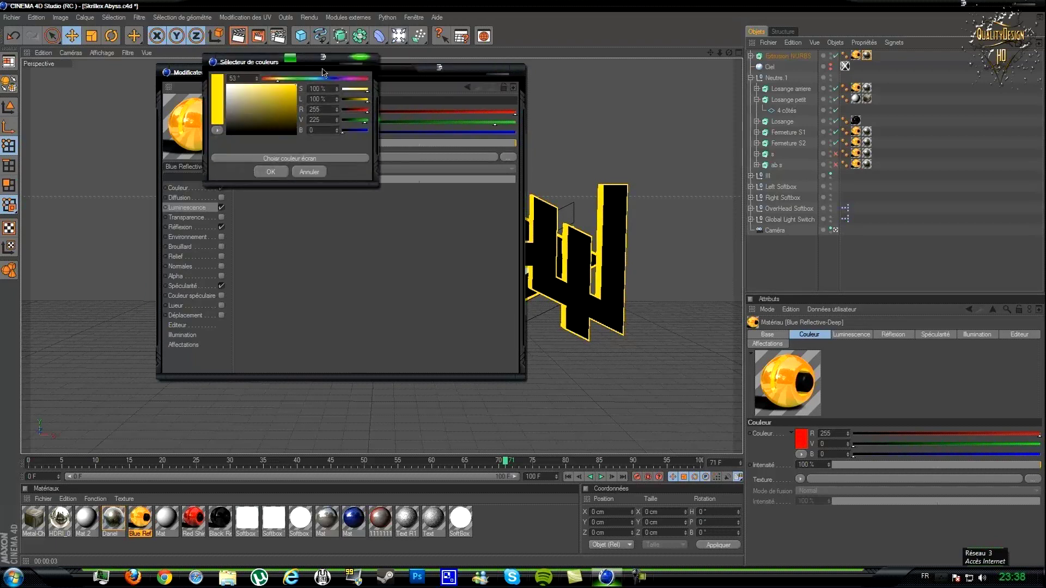
pyautogui.moveTo(352, 78); pyautogui.dragTo(407, 94)
pyautogui.click(271, 171)
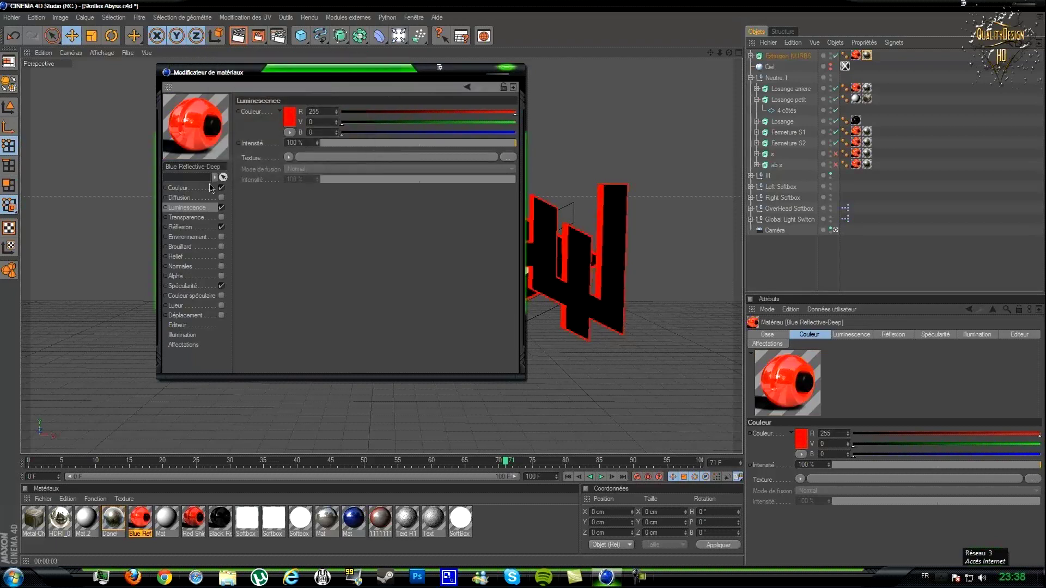
pyautogui.click(177, 187)
pyautogui.click(283, 120)
pyautogui.click(280, 84)
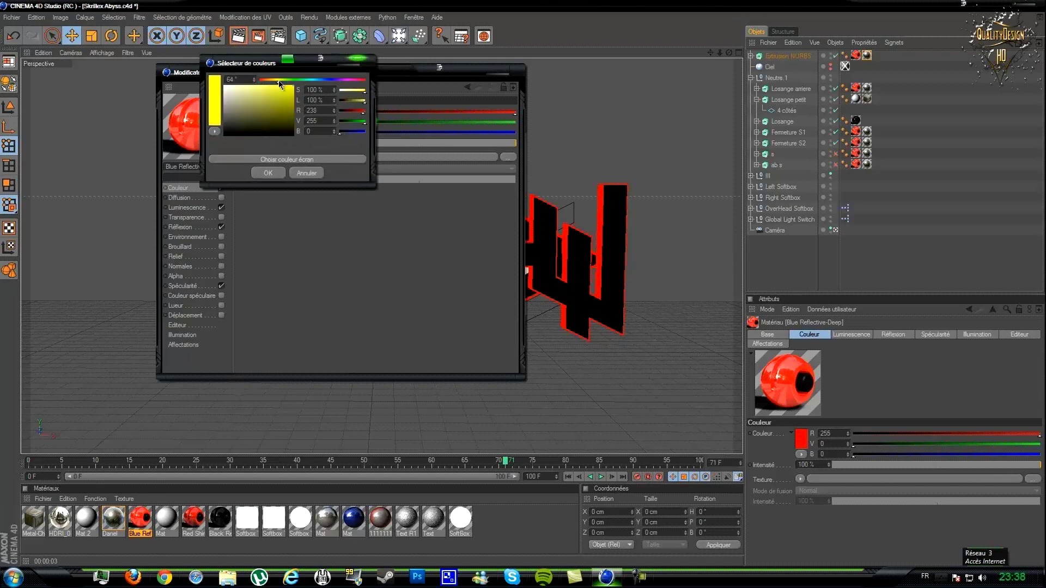
pyautogui.click(268, 173)
pyautogui.click(516, 70)
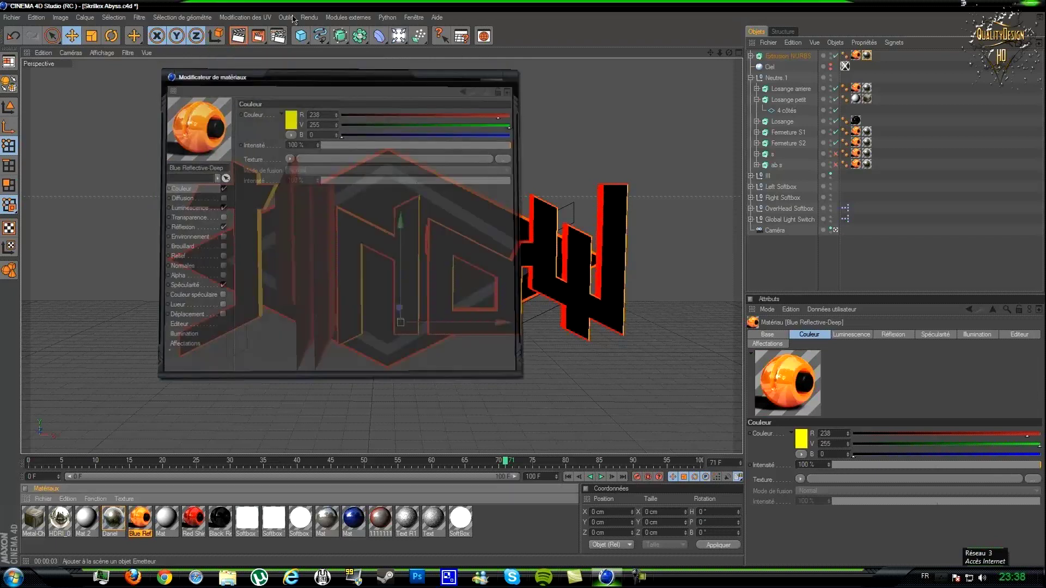
# Render the recoloured logo to the picture viewer without stopping the calculation, and render the perspective view, accepting the missing textures.
pyautogui.click(252, 38)
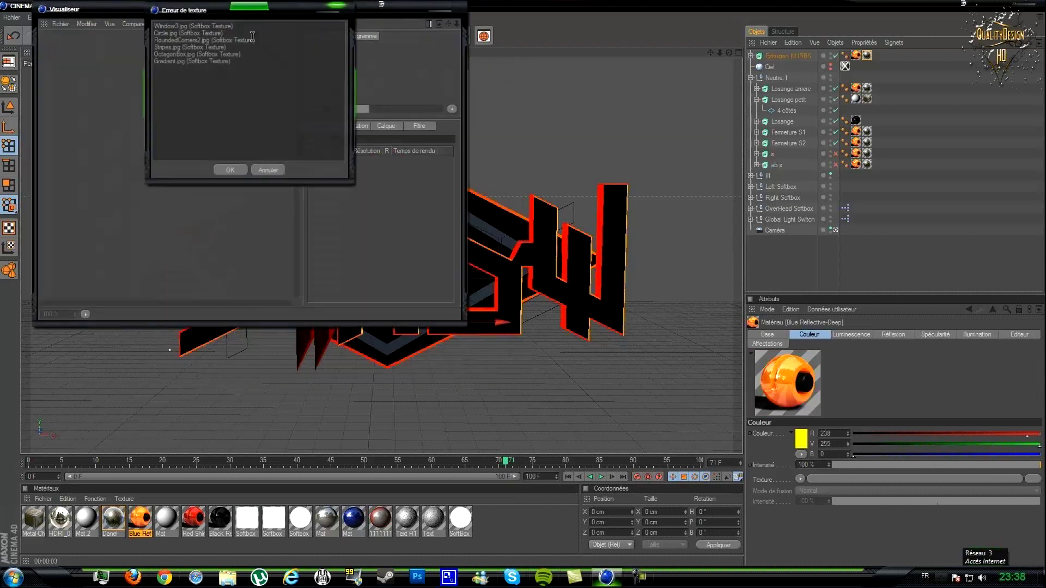
pyautogui.click(443, 11)
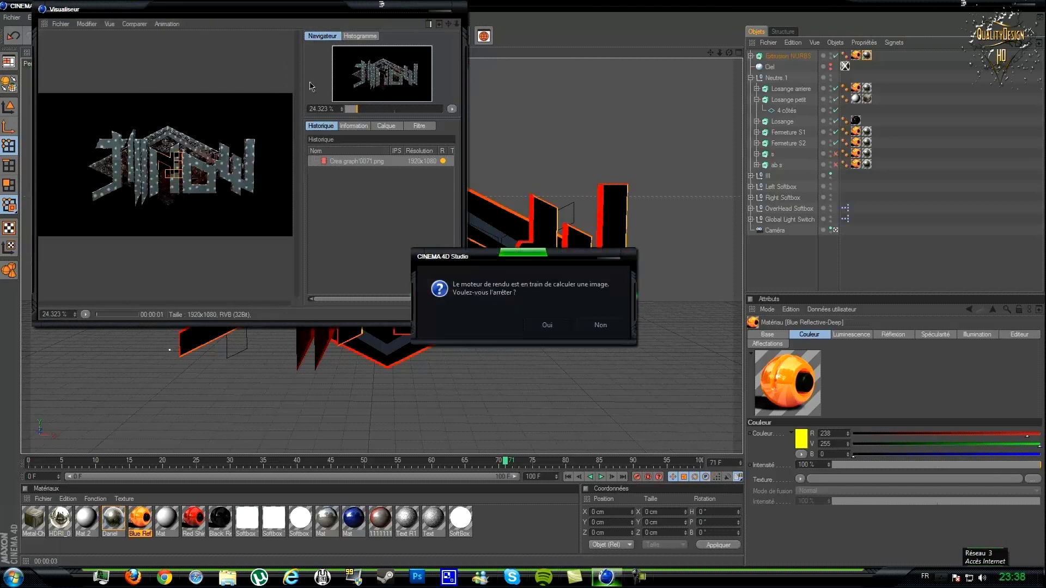
pyautogui.click(599, 326)
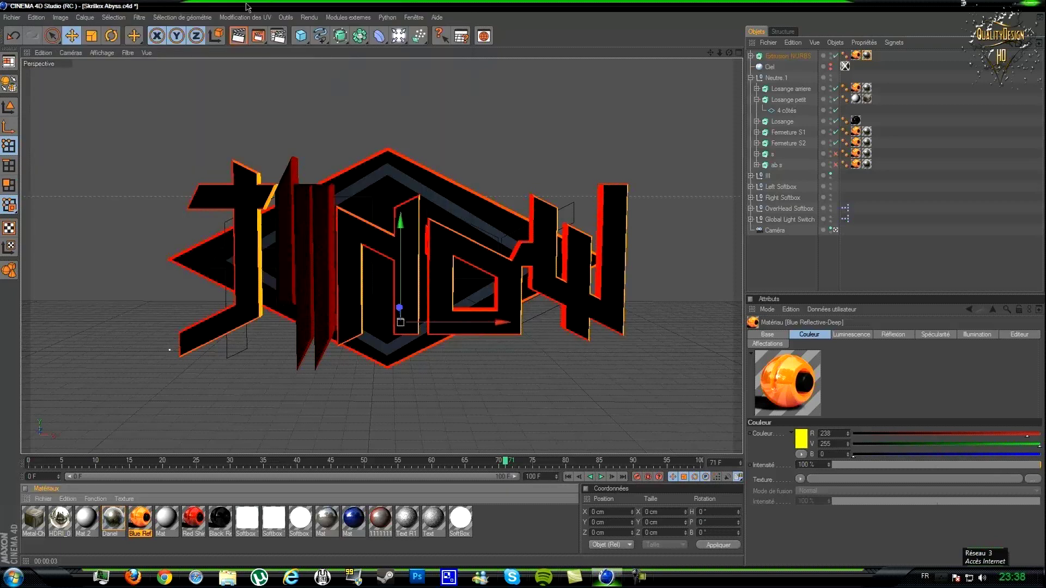
pyautogui.click(249, 40)
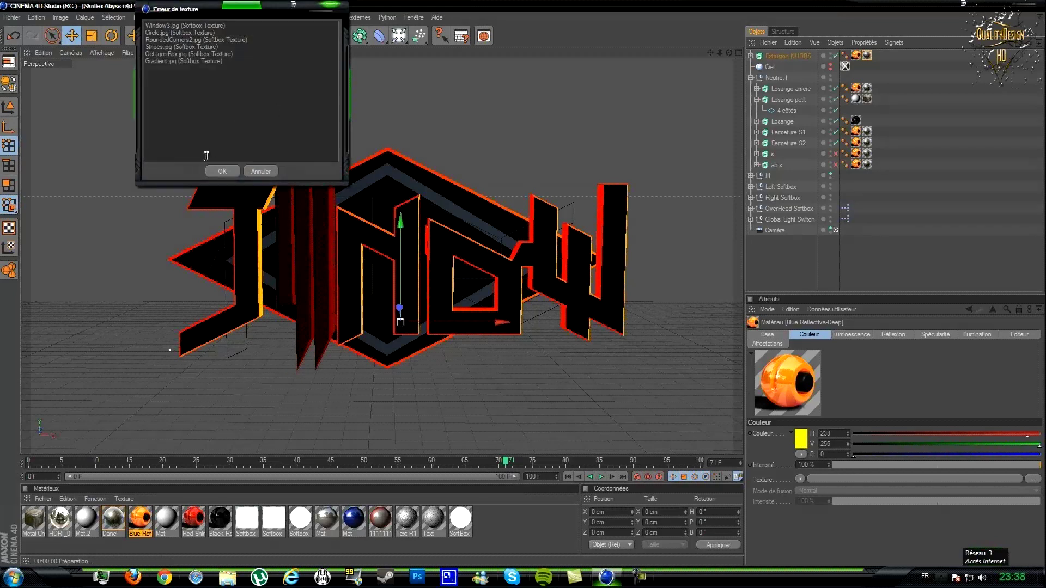
pyautogui.click(233, 172)
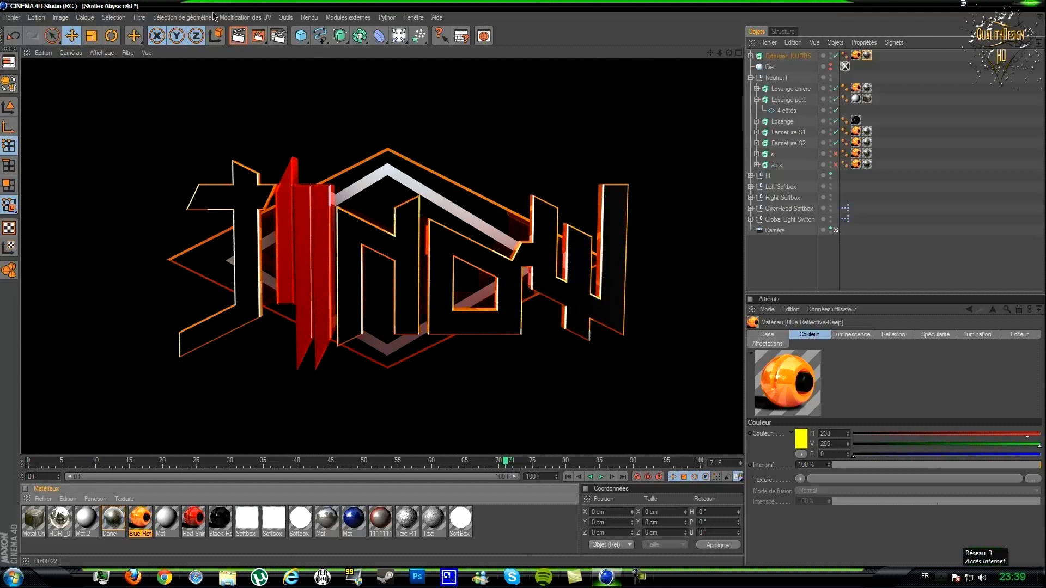
# Render the orange-edged logo to the picture viewer again, overwriting the existing Crea graph0071.png files, and close the viewer.
pyautogui.click(257, 35)
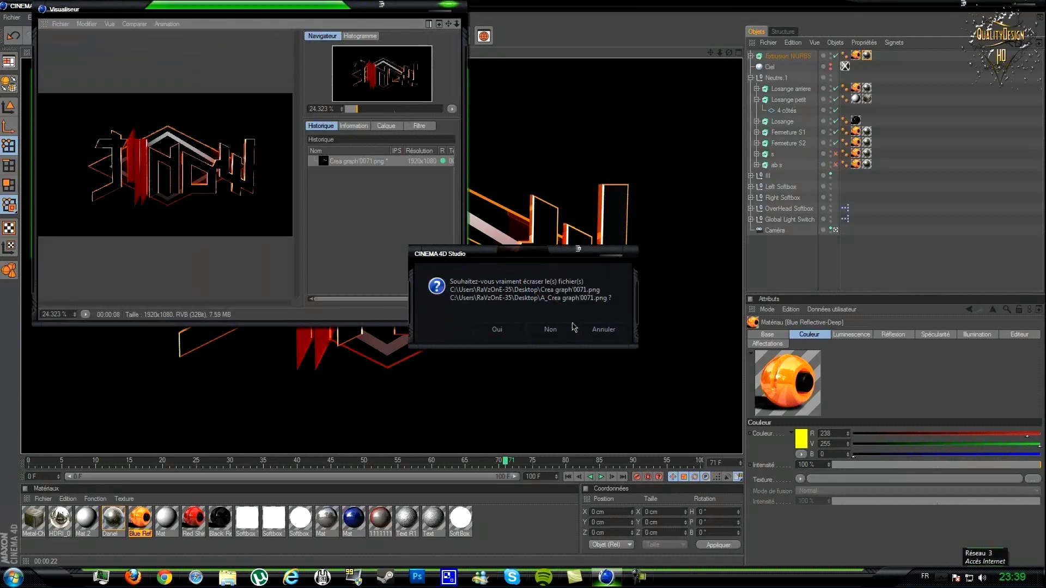
pyautogui.click(495, 330)
pyautogui.click(459, 393)
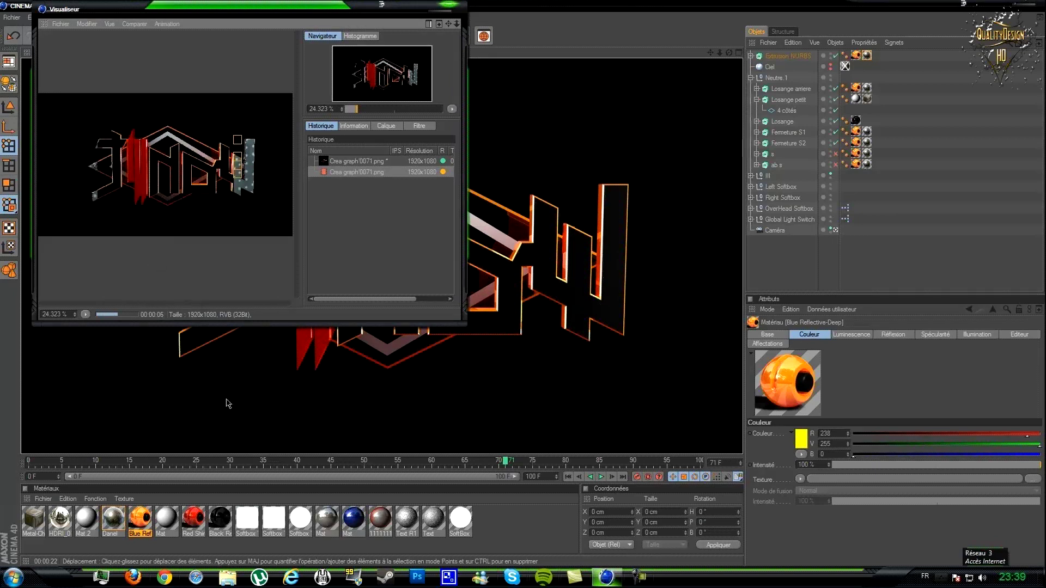
pyautogui.click(458, 10)
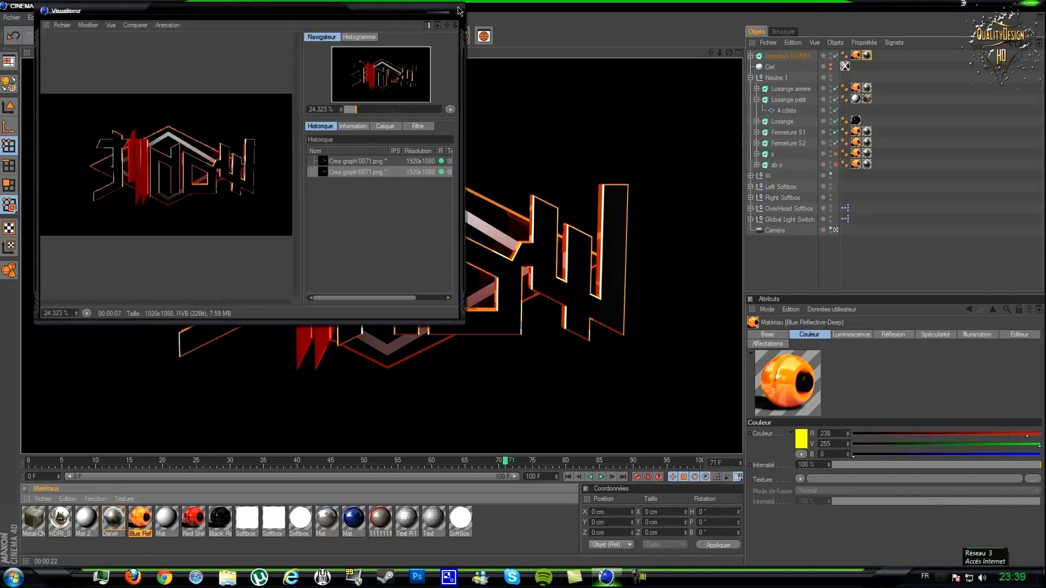
# Restore the Blue Reflective-Deep material's blue by setting its base colour hue to 203° and its luminance hue to 217°.
pyautogui.doubleClick(140, 515)
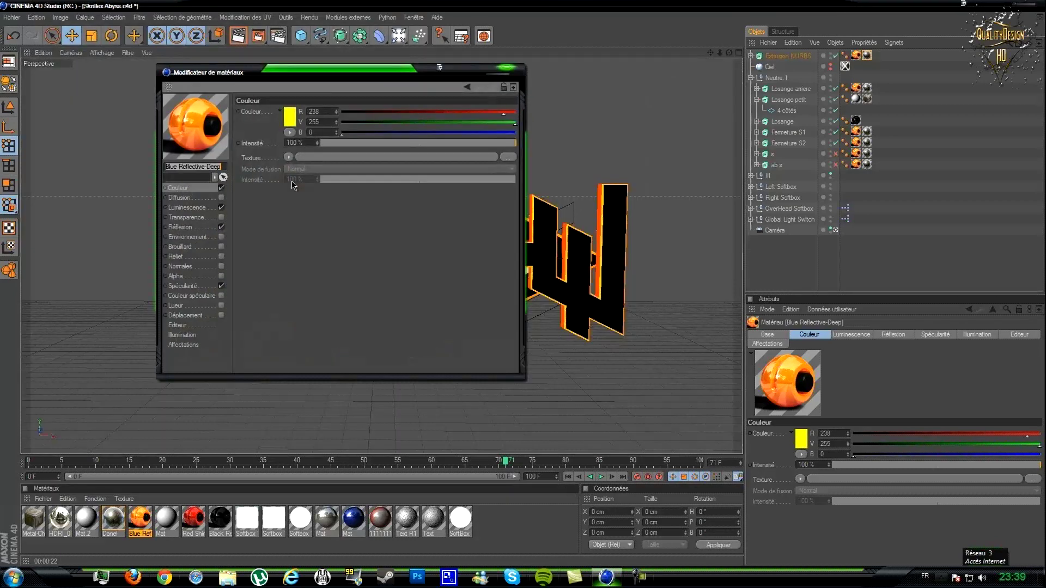
pyautogui.click(284, 125)
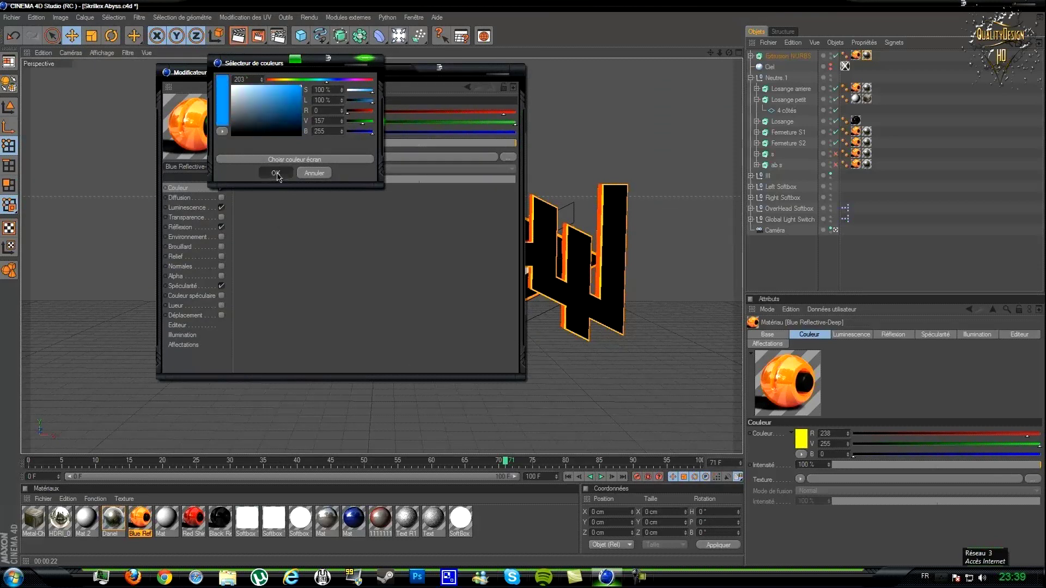
pyautogui.click(275, 173)
pyautogui.click(187, 208)
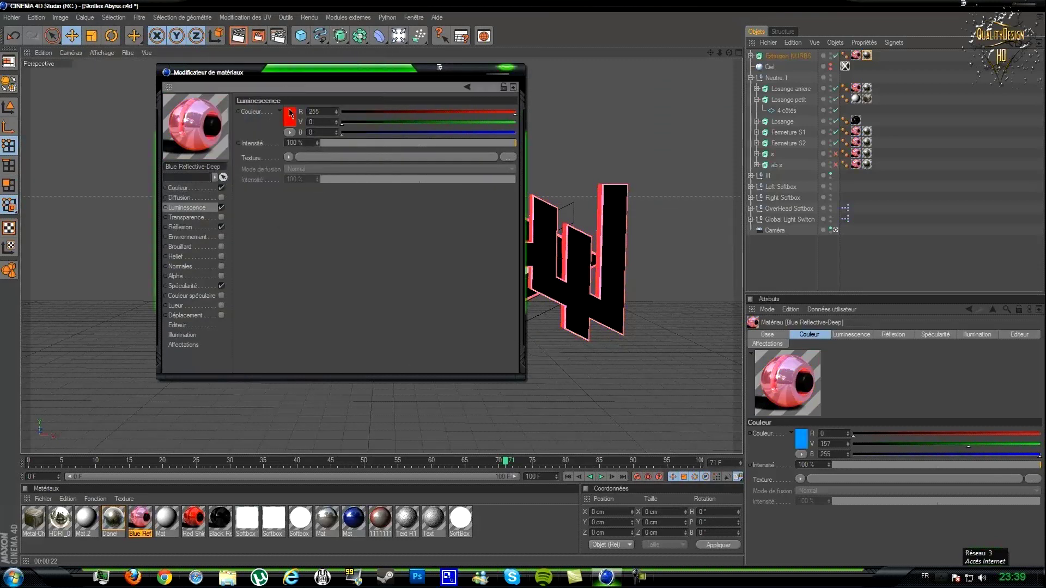
pyautogui.click(290, 114)
pyautogui.write('217')
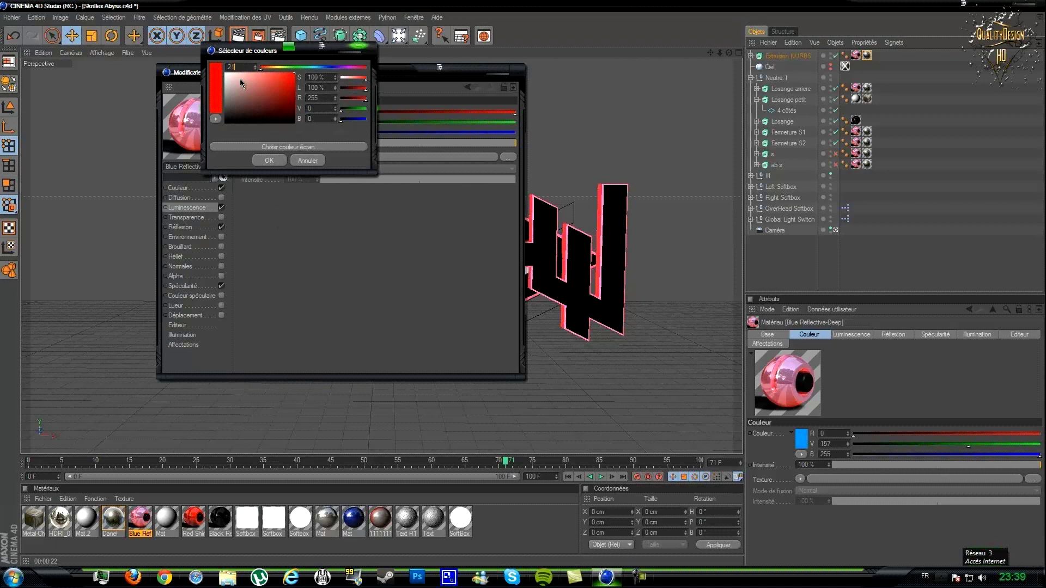
pyautogui.click(251, 158)
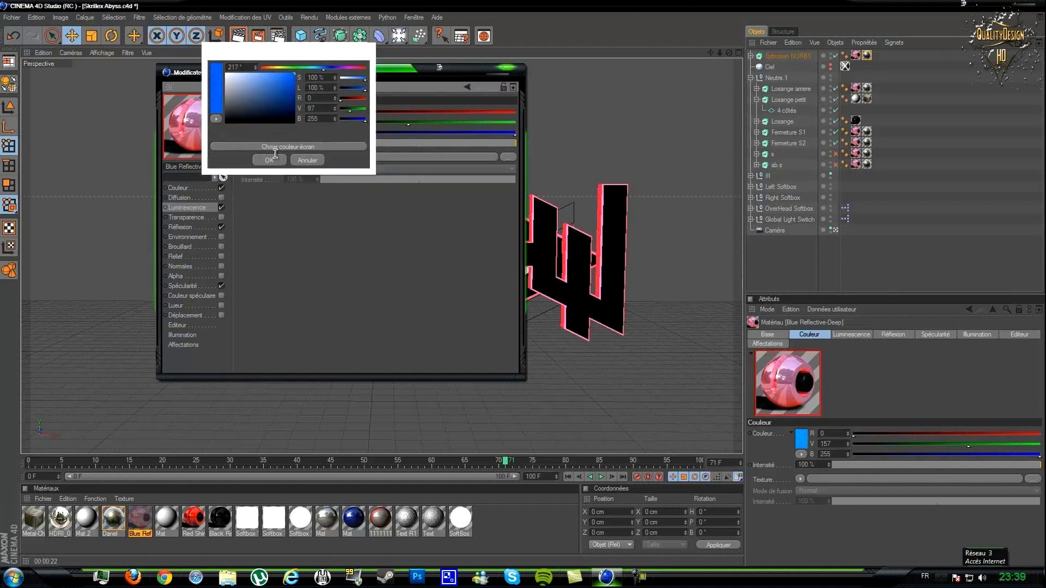
pyautogui.click(254, 161)
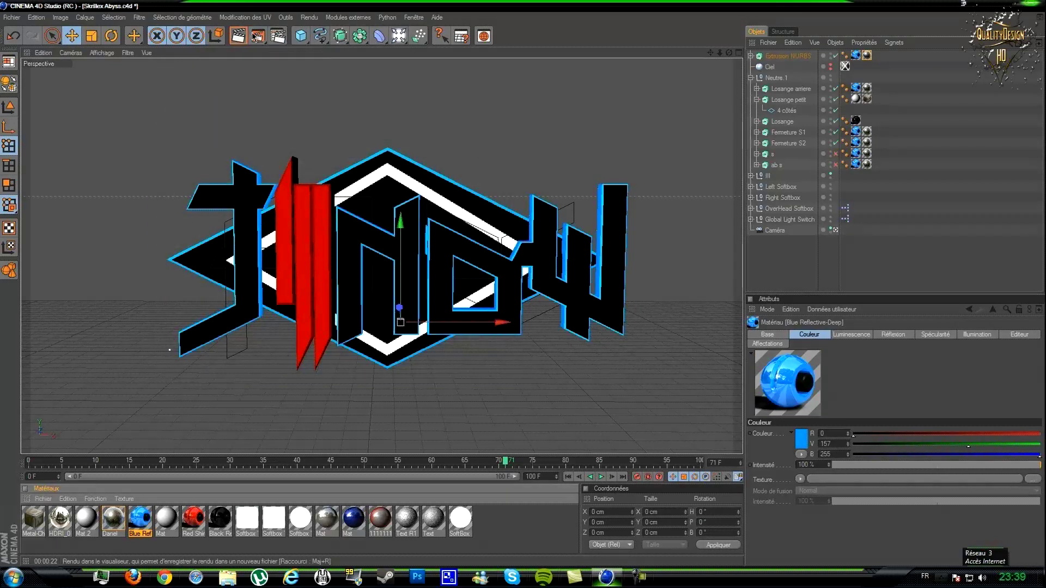
# Render the blue-edged logo to the picture viewer, overwriting the existing files, and enlarge the viewer window.
pyautogui.click(258, 36)
pyautogui.click(500, 330)
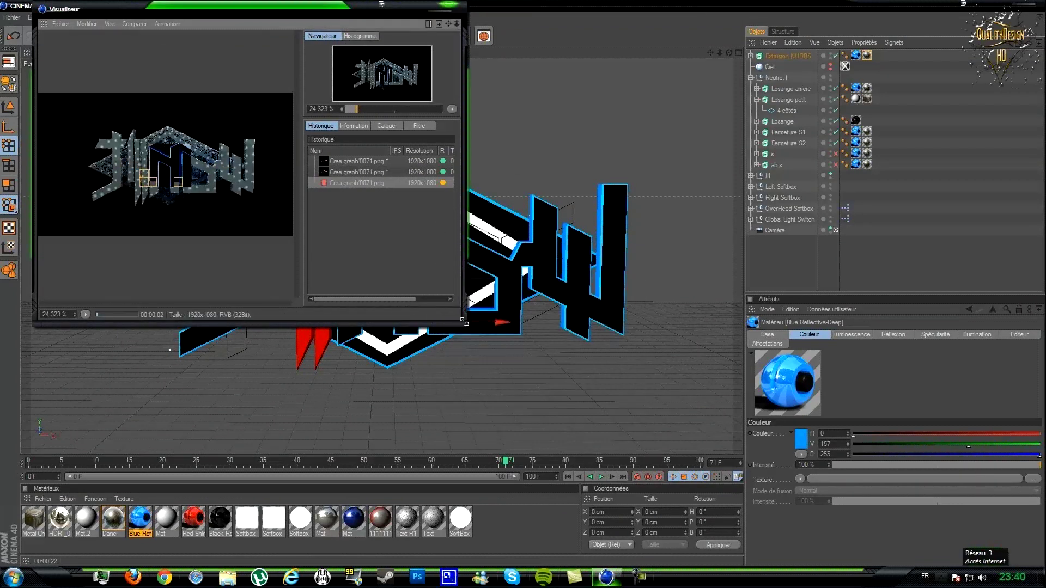
pyautogui.moveTo(465, 324); pyautogui.dragTo(1029, 567)
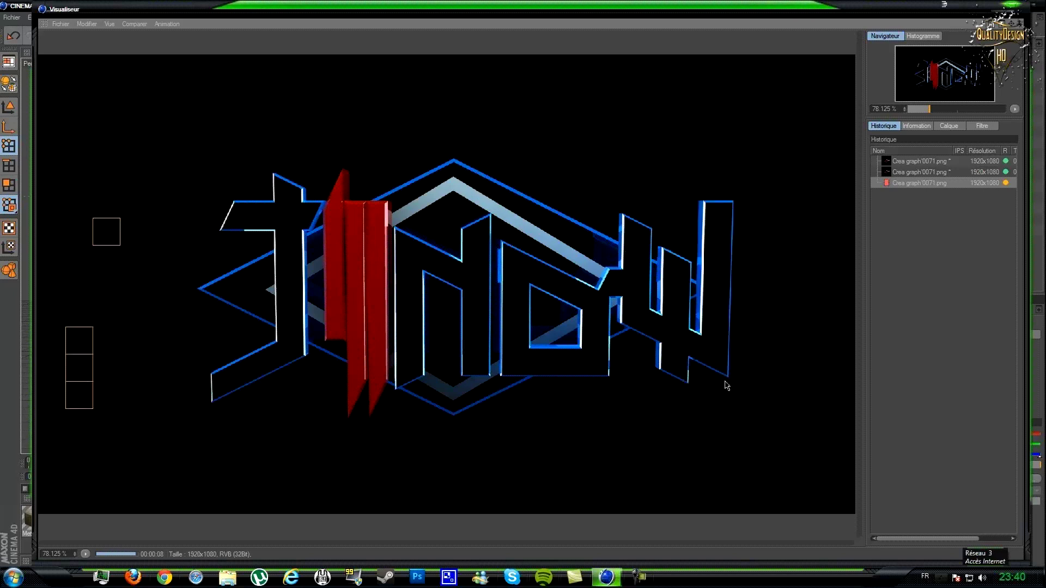
# Compare the orange-edged and blue-edged renders in the picture viewer's history.
pyautogui.click(921, 186)
pyautogui.click(918, 173)
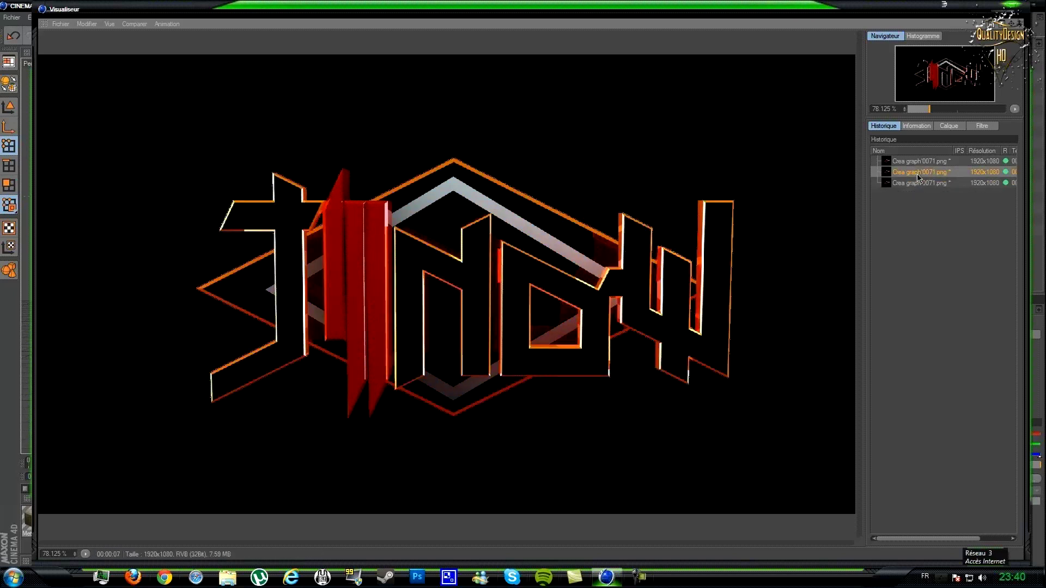
pyautogui.click(917, 184)
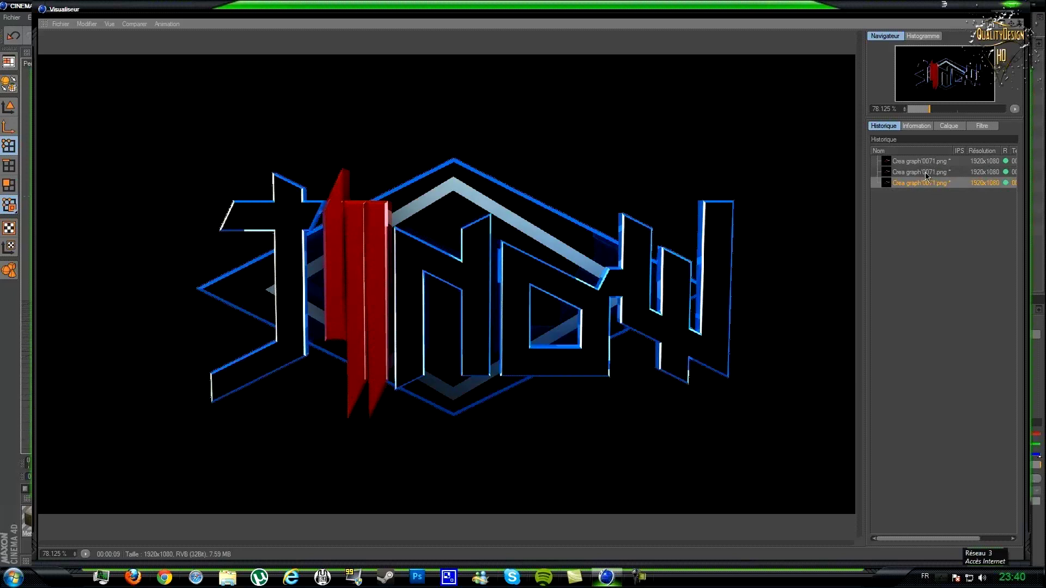
pyautogui.click(926, 173)
pyautogui.click(922, 184)
pyautogui.click(919, 173)
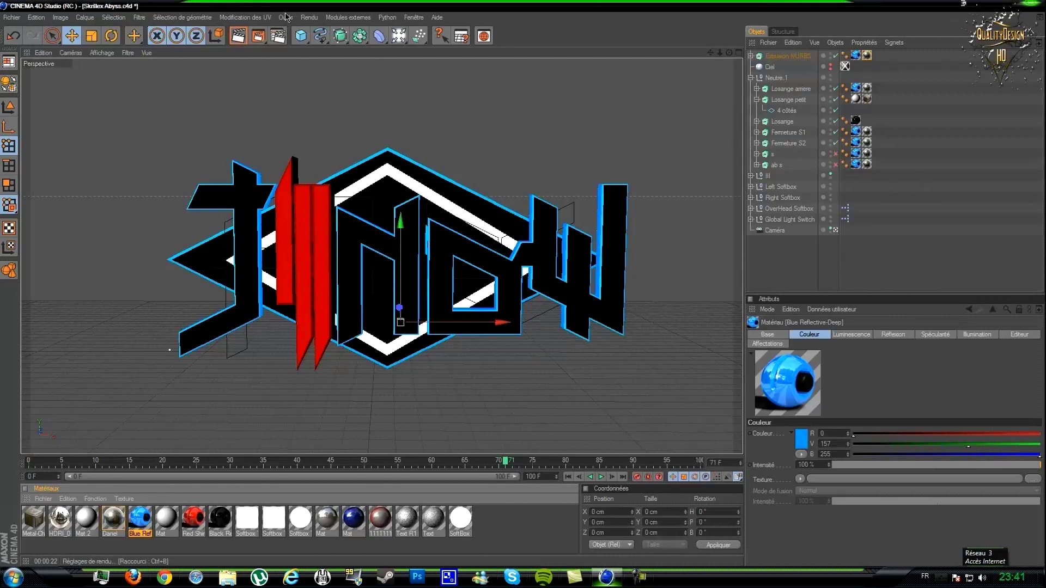
# Review the output size in the render settings and set the save format to TIFF (calques PSD).
pyautogui.click(278, 37)
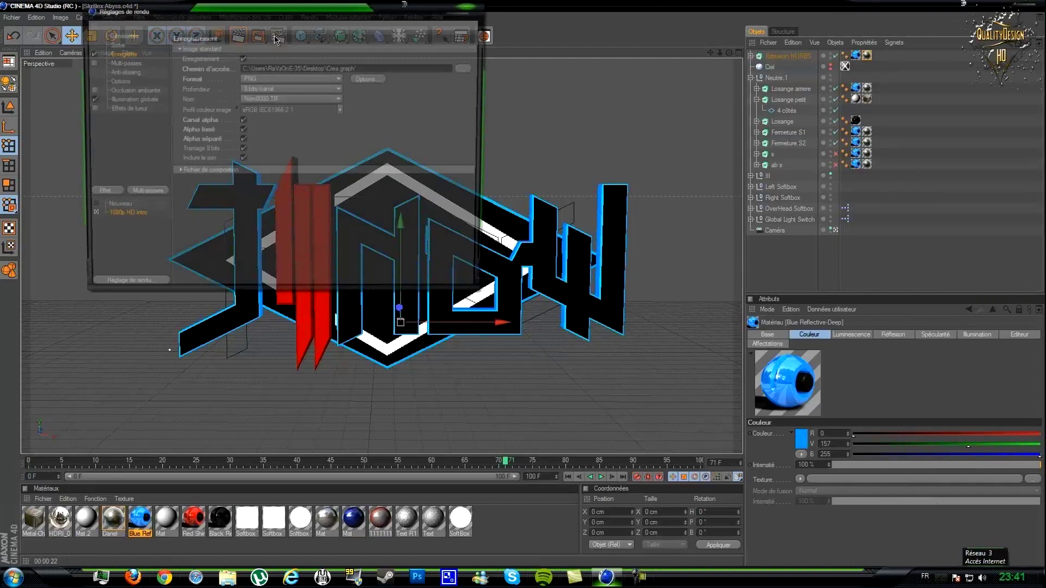
pyautogui.click(113, 43)
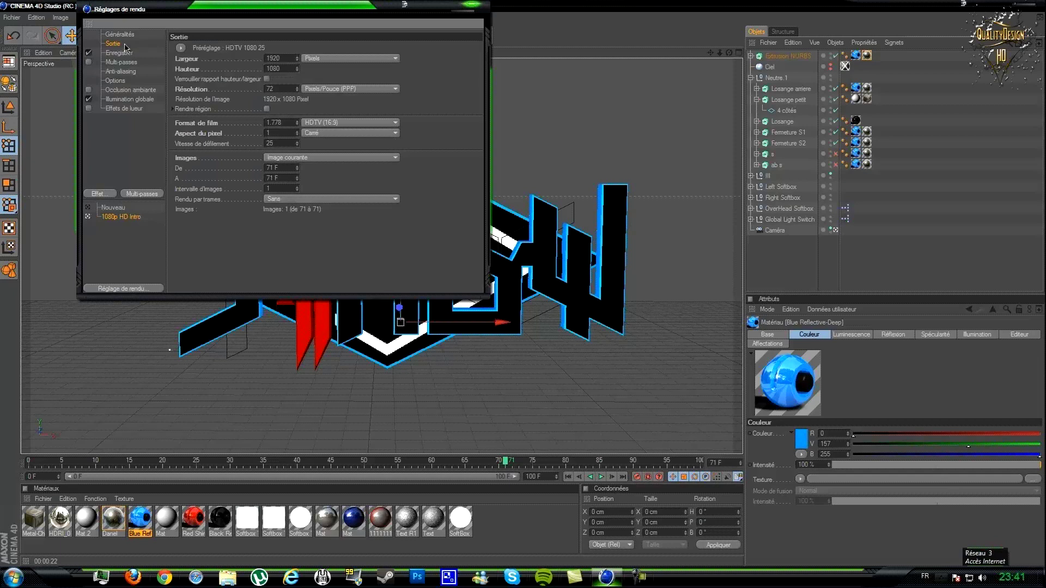
pyautogui.doubleClick(274, 68)
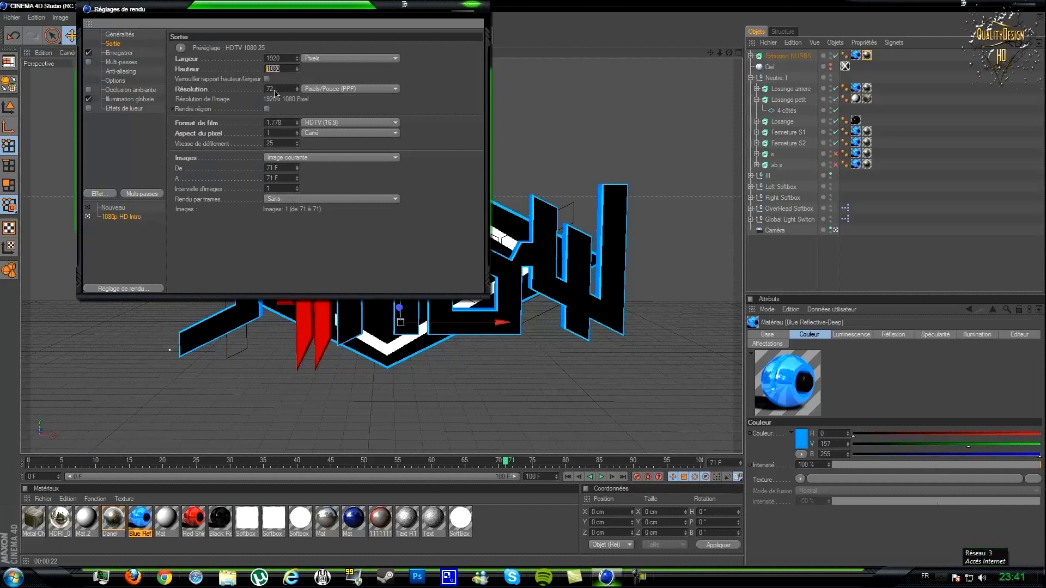
pyautogui.click(115, 53)
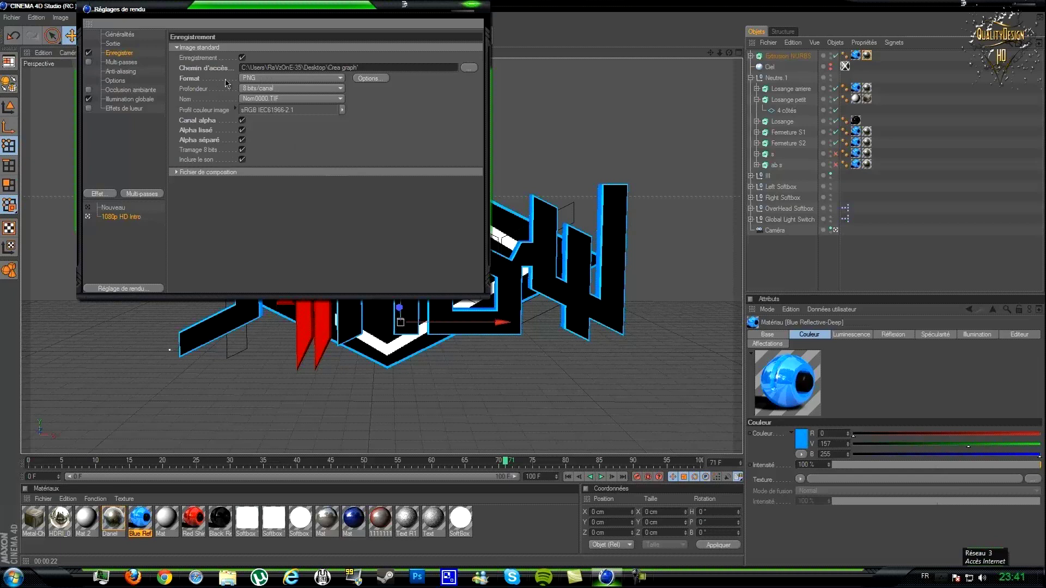
pyautogui.click(295, 79)
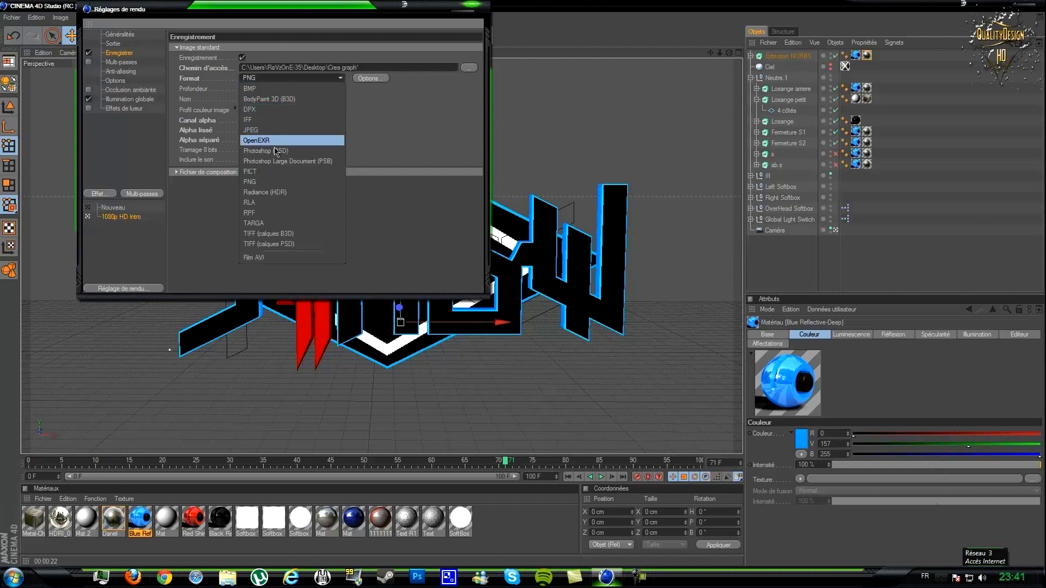
pyautogui.click(276, 244)
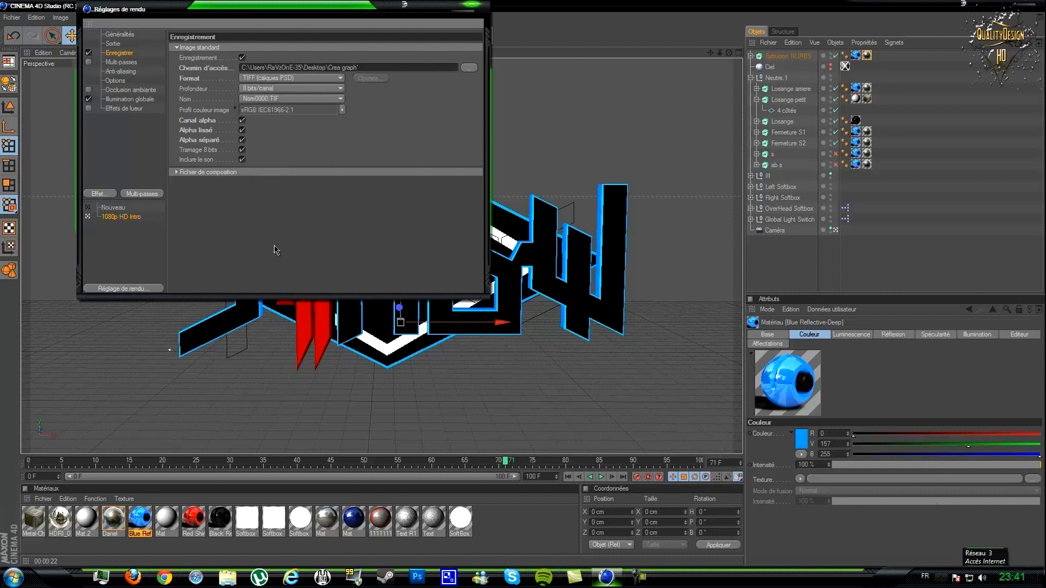
pyautogui.click(472, 6)
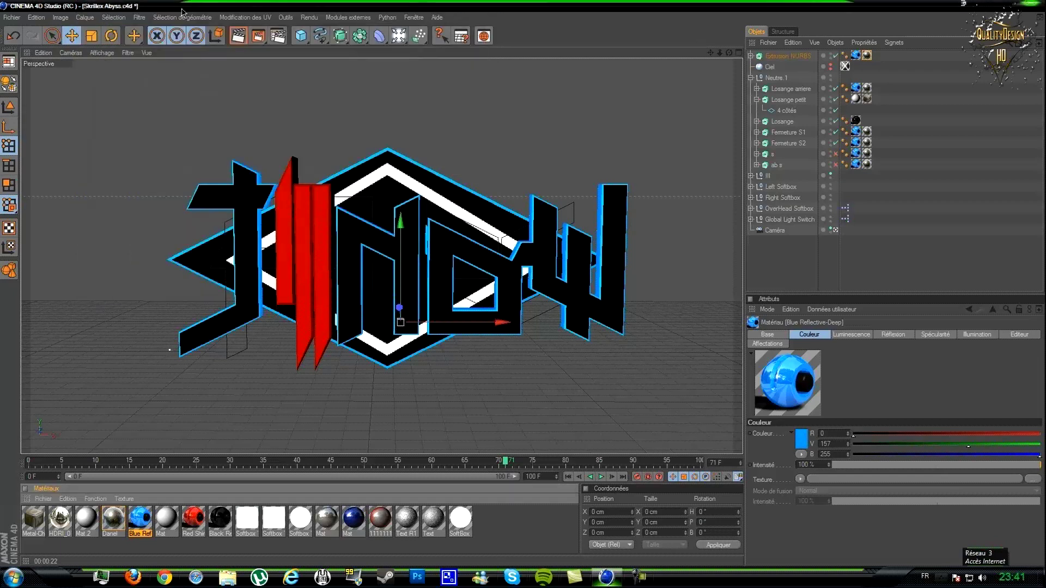
# Render the blue-edged logo to the picture viewer as TIFF, dismissing the texture error, and close the viewer.
pyautogui.click(259, 36)
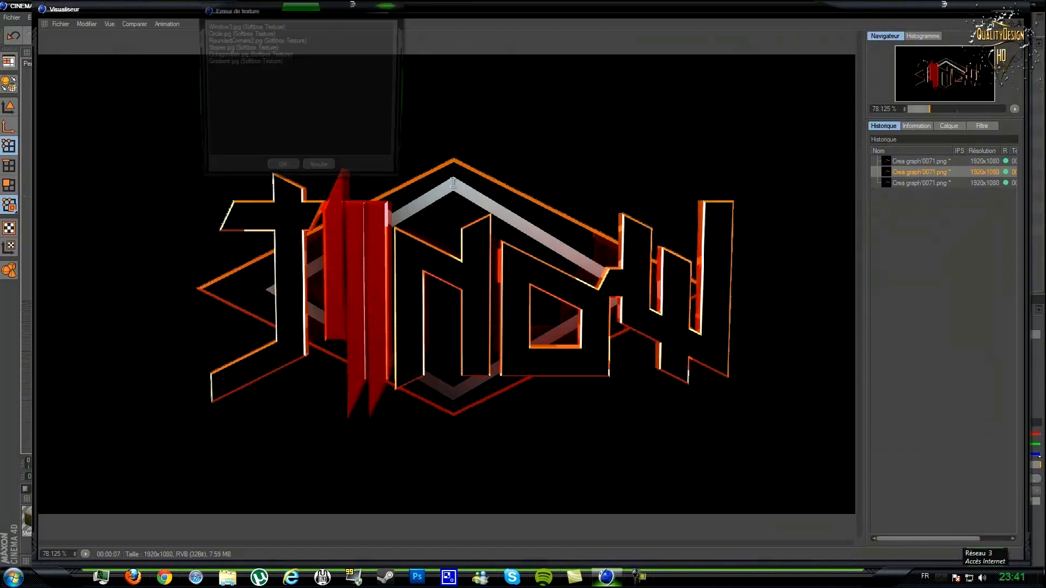
pyautogui.click(283, 171)
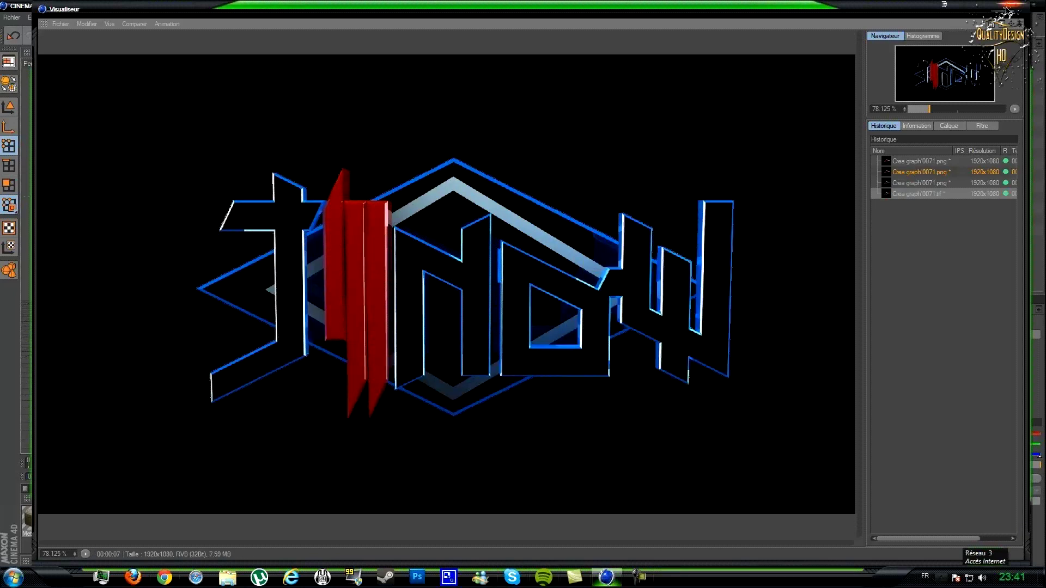
pyautogui.click(1009, 13)
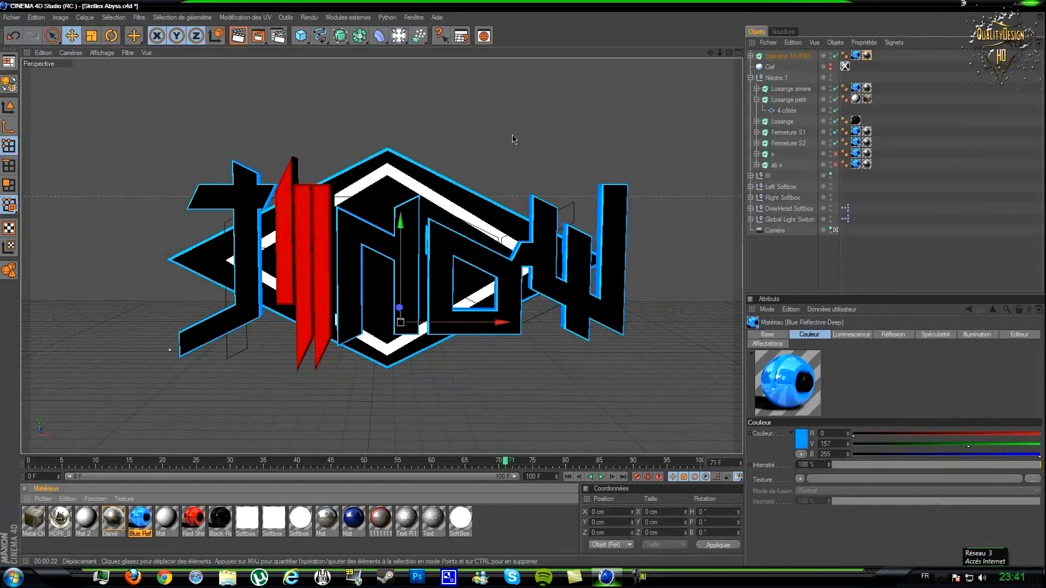
# Change the luminance colour of the Blue Reflective-Deep material to red.
pyautogui.doubleClick(148, 524)
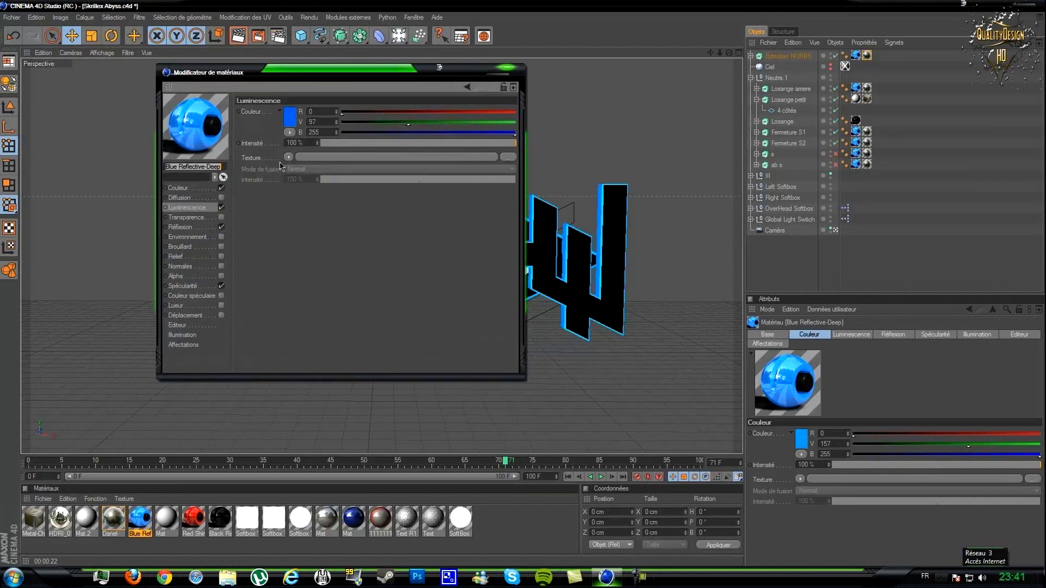
pyautogui.click(291, 116)
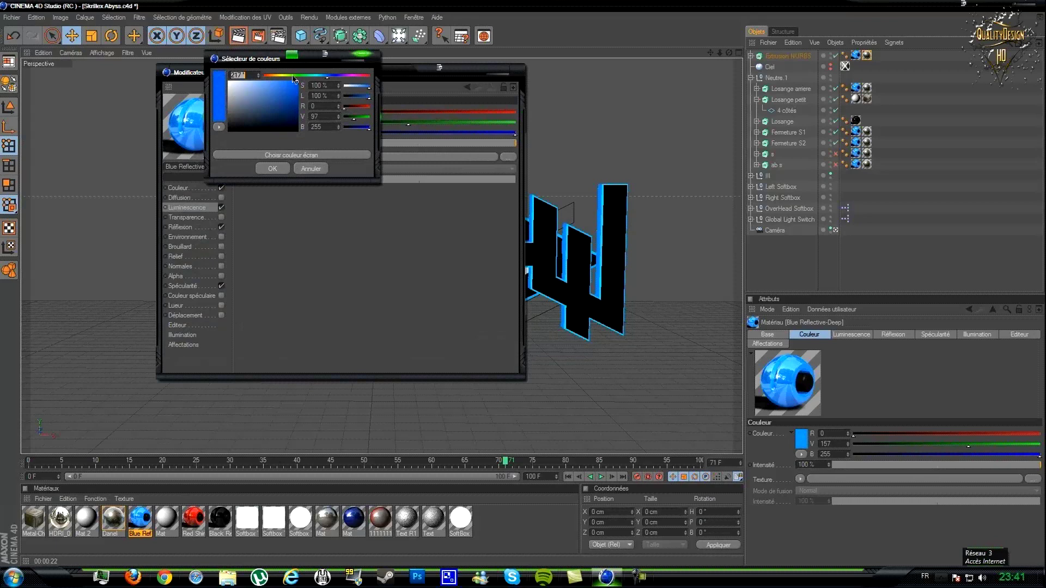
pyautogui.moveTo(281, 78); pyautogui.dragTo(372, 76)
pyautogui.click(280, 76)
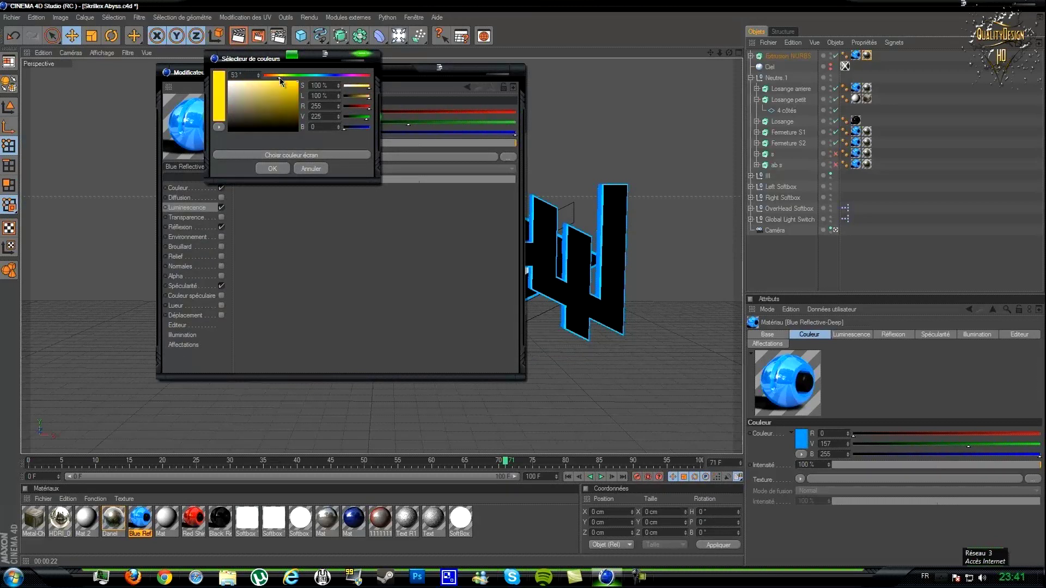
pyautogui.click(272, 168)
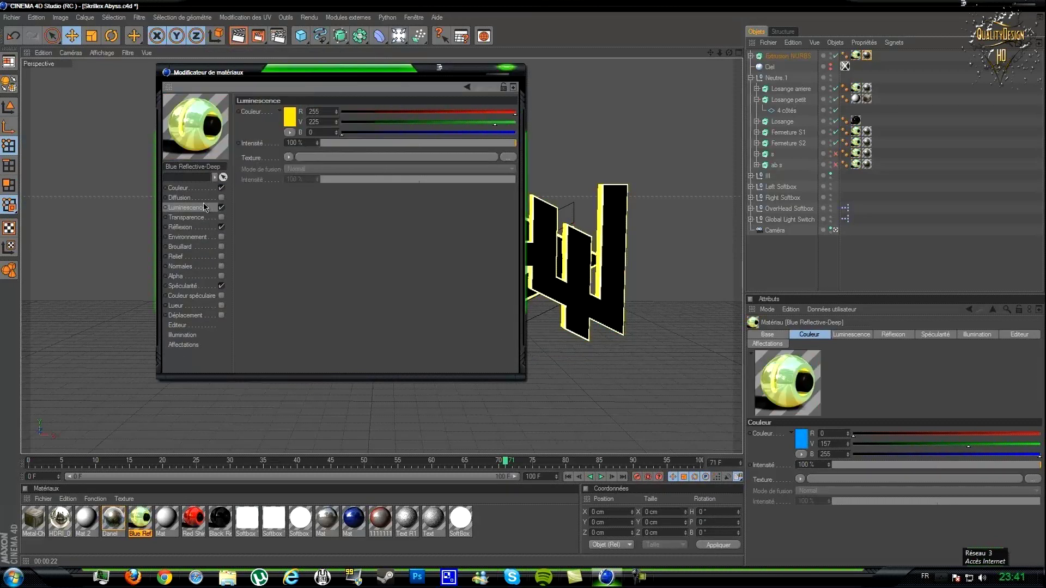
pyautogui.click(292, 117)
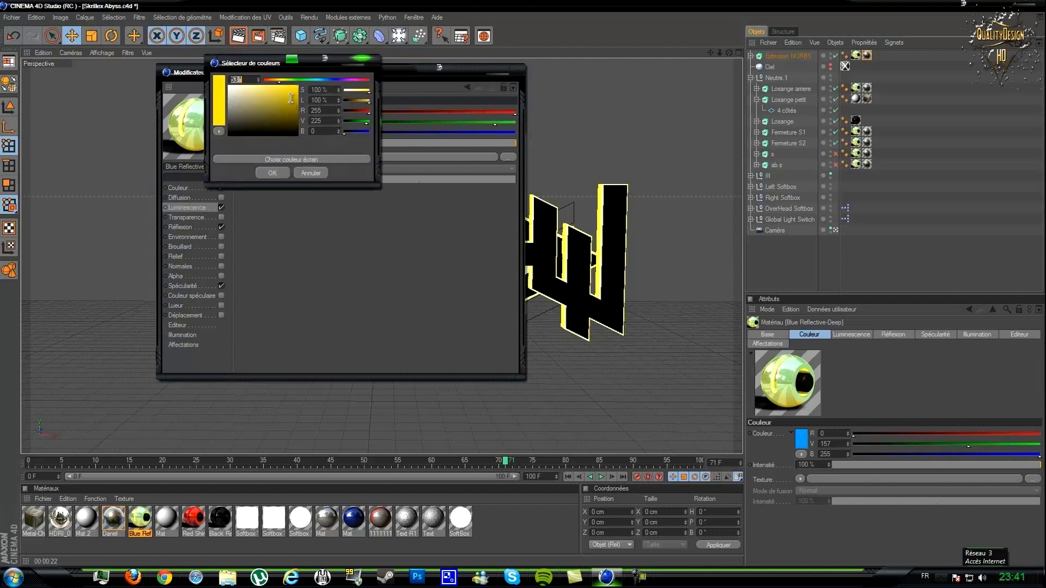
pyautogui.moveTo(280, 79); pyautogui.dragTo(385, 88)
pyautogui.click(272, 174)
# Set the Blue Reflective-Deep material's base colour to yellow with RGB 246, 255, 0 and close the material editor.
pyautogui.click(186, 187)
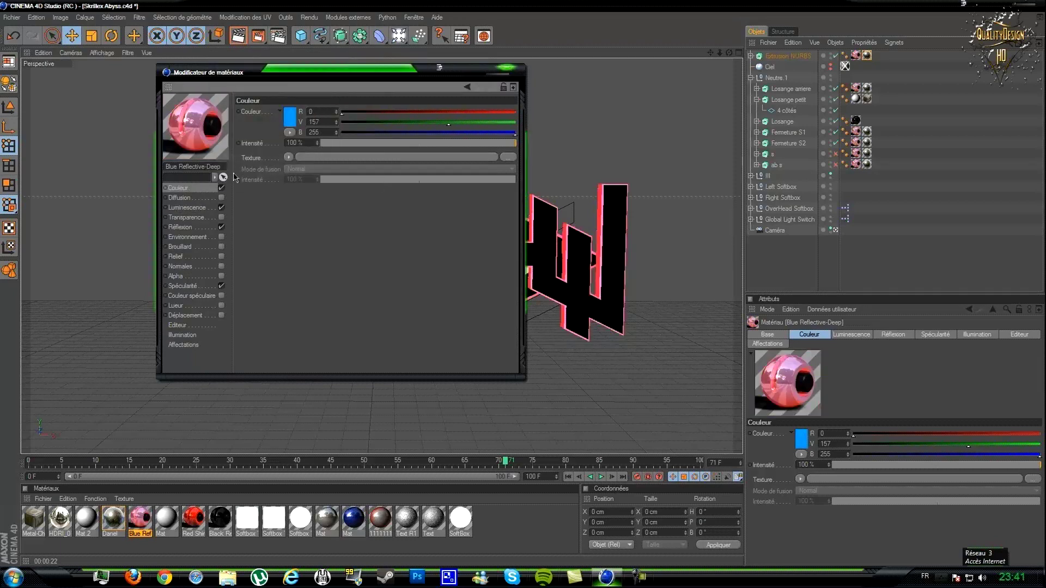
pyautogui.click(290, 117)
pyautogui.moveTo(289, 79); pyautogui.dragTo(280, 79)
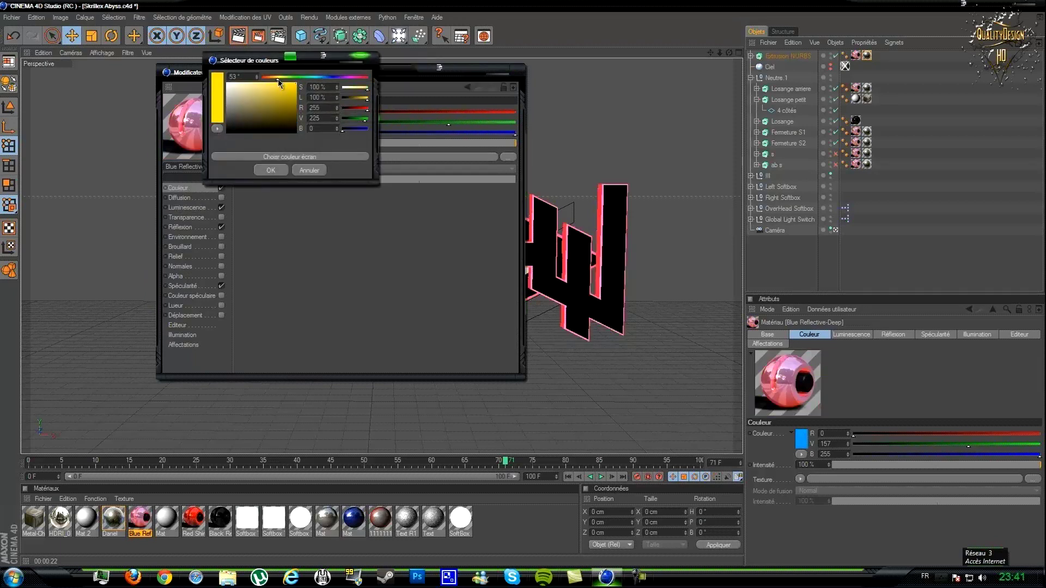
pyautogui.click(279, 170)
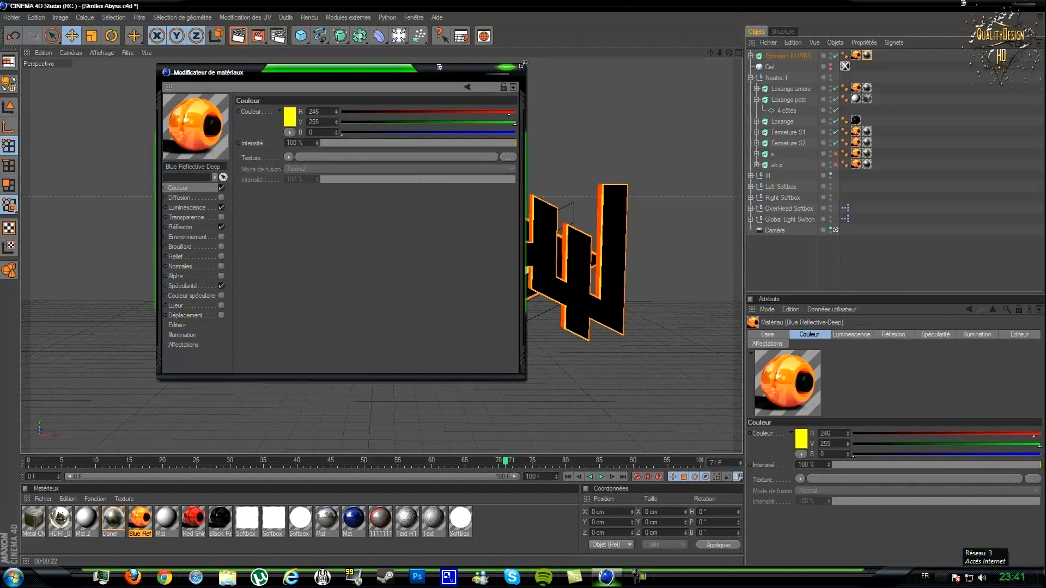
pyautogui.click(523, 65)
# Render the orange-edged logo to the picture viewer without overwriting the existing TIFF files.
pyautogui.click(258, 36)
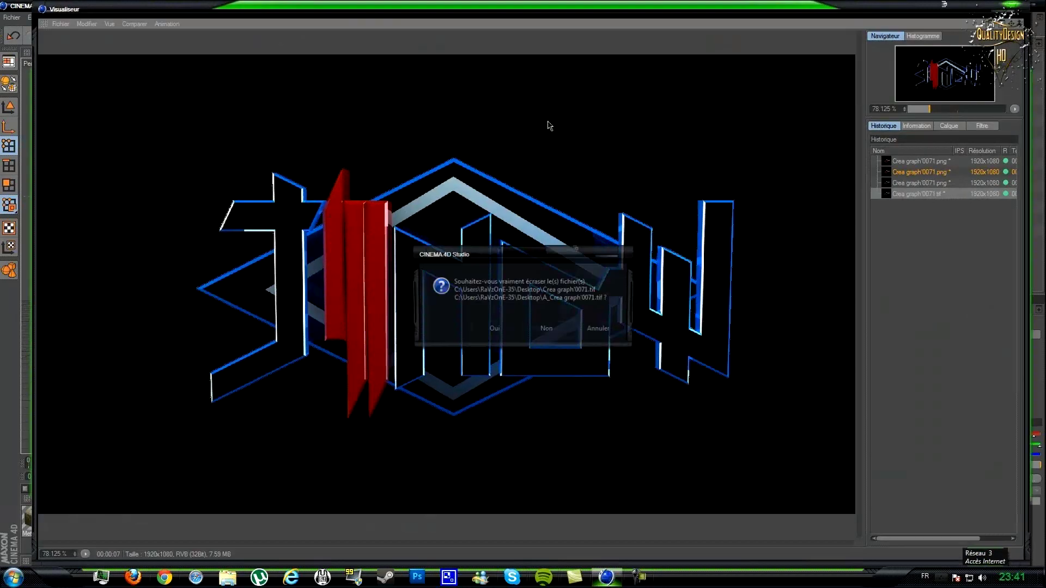
pyautogui.click(515, 330)
pyautogui.click(526, 410)
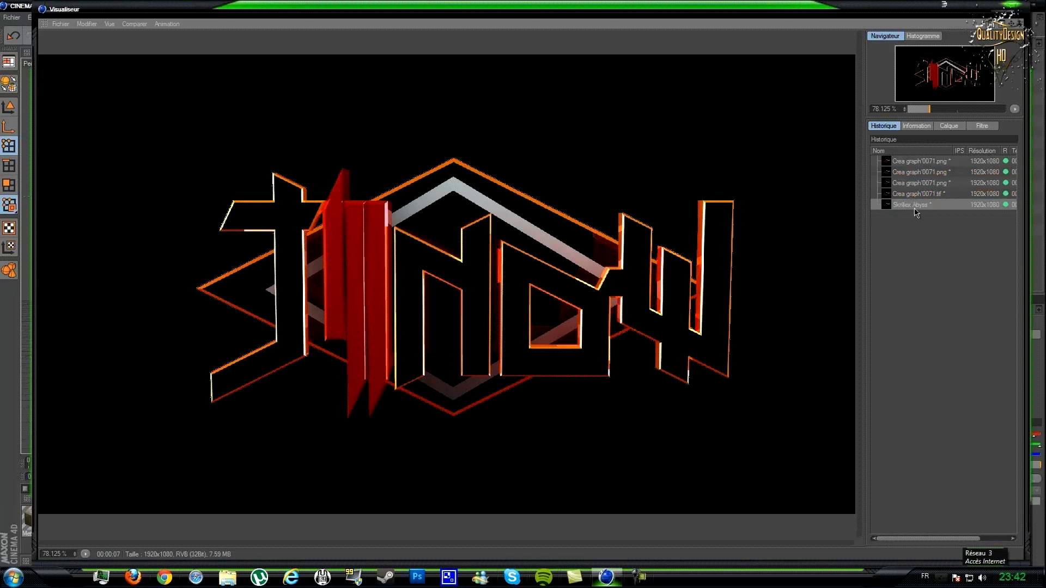
# Save the orange-edged render to the desktop as Skrillex Abyss.tif in TIFF (calques PSD) format with alpha channel.
pyautogui.rightClick(916, 212)
pyautogui.click(807, 321)
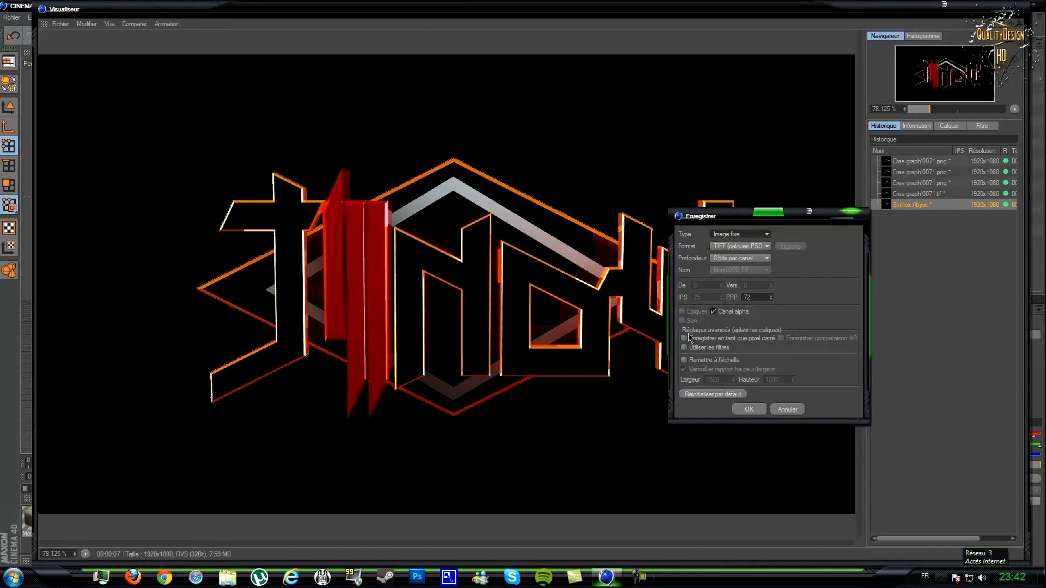
pyautogui.click(749, 409)
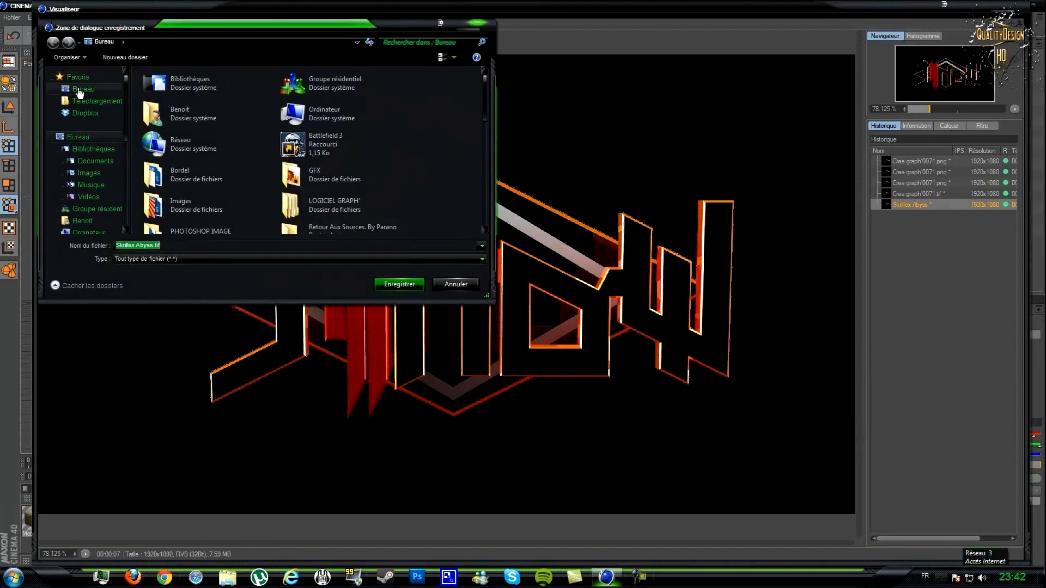
pyautogui.click(402, 284)
# Save the blue-edged TIFF render to the desktop under the new name Crea graph'007jio1.tif, declining to replace the existing file.
pyautogui.click(921, 194)
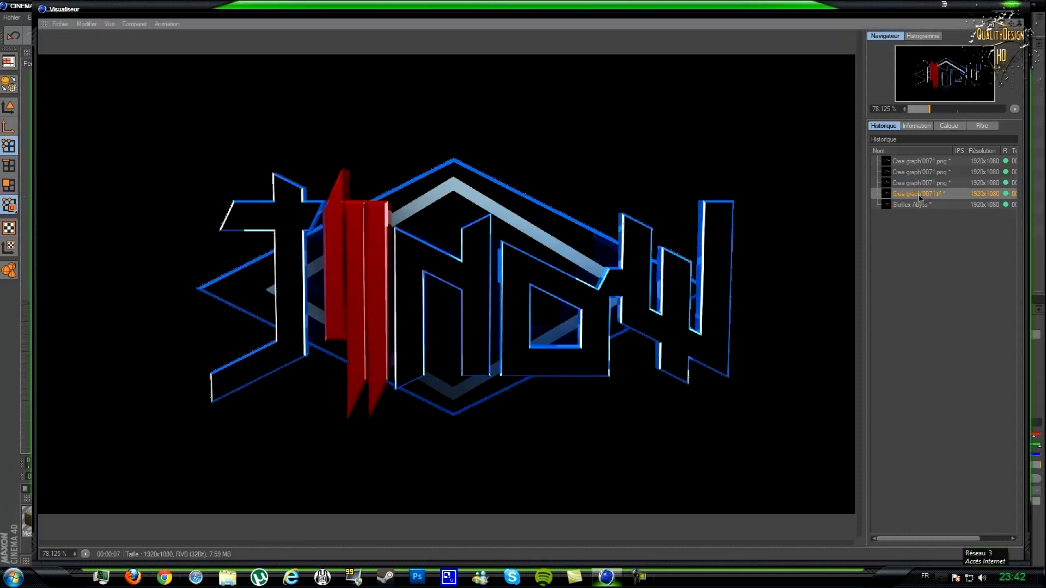
pyautogui.rightClick(921, 196)
pyautogui.click(780, 307)
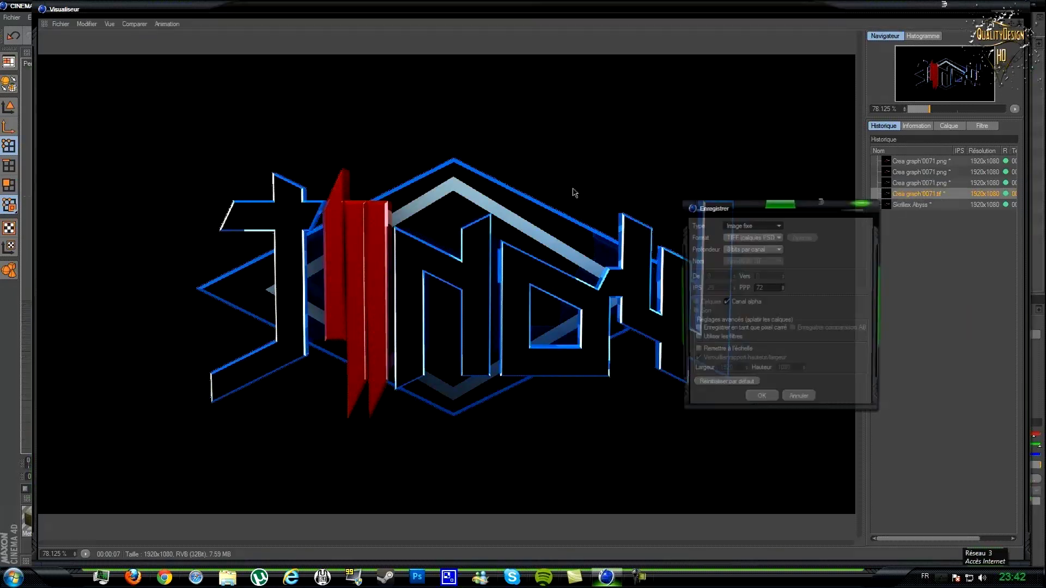
pyautogui.click(761, 400)
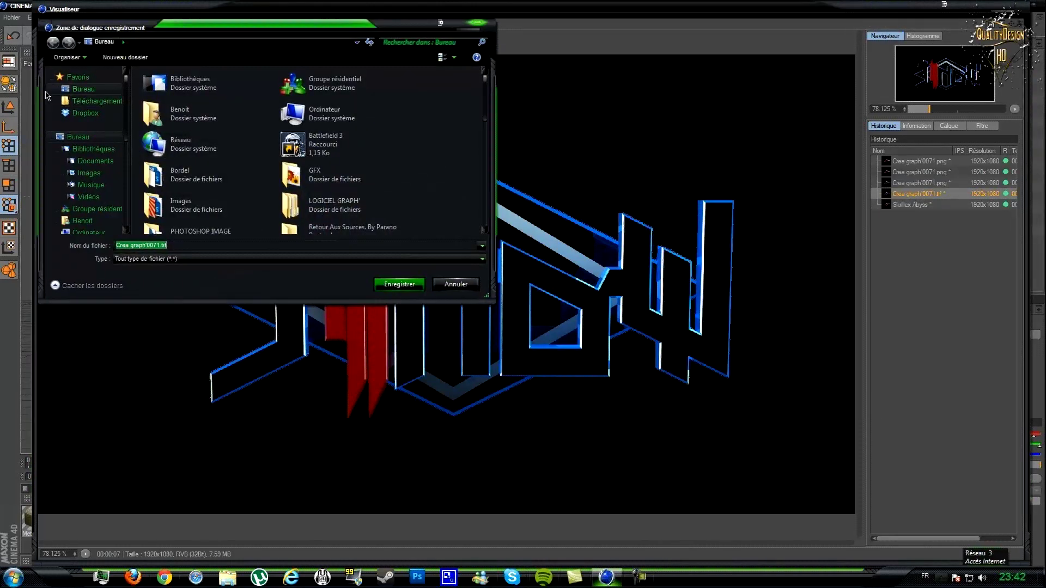
pyautogui.click(414, 284)
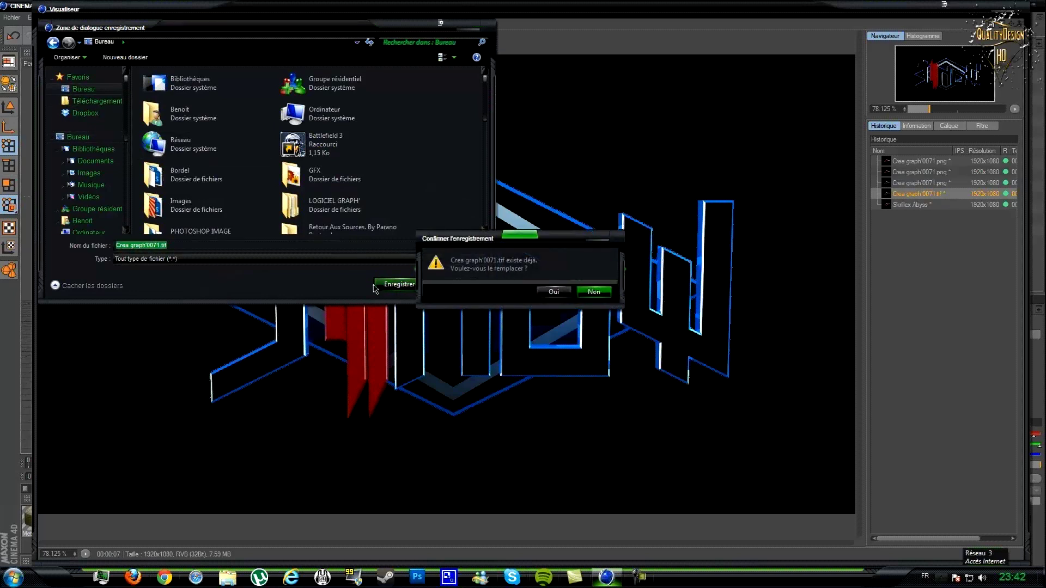
pyautogui.click(587, 292)
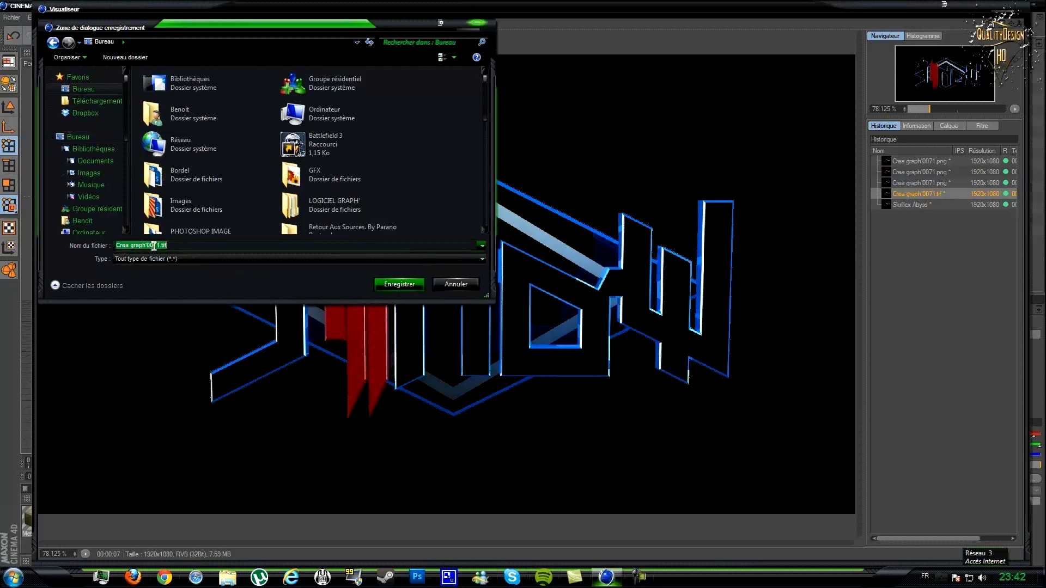
pyautogui.click(153, 246)
pyautogui.write('jio')
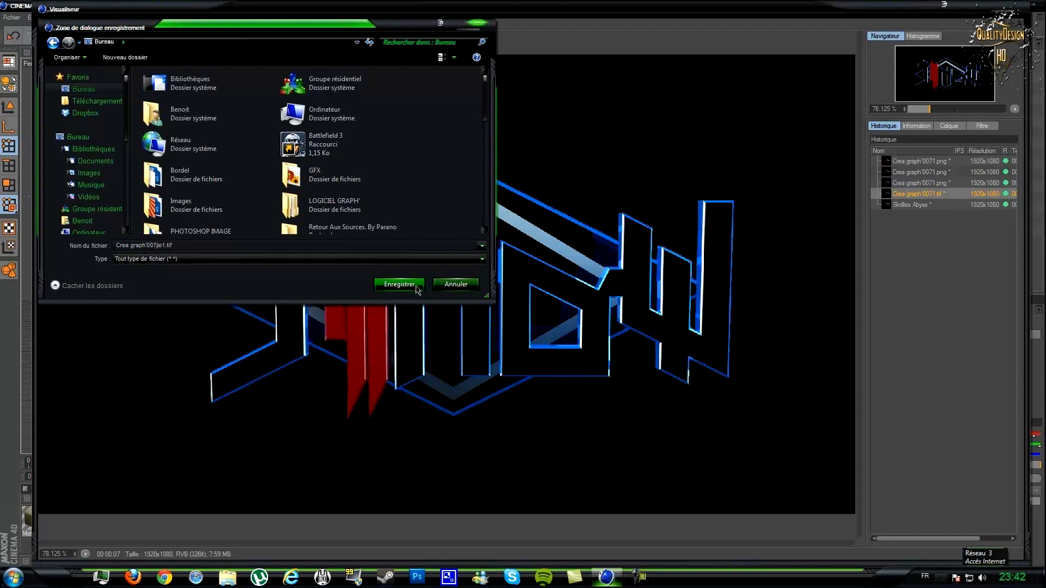
pyautogui.click(416, 286)
# Close the picture viewer and minimise Cinema 4D to reach the desktop.
pyautogui.click(1010, 12)
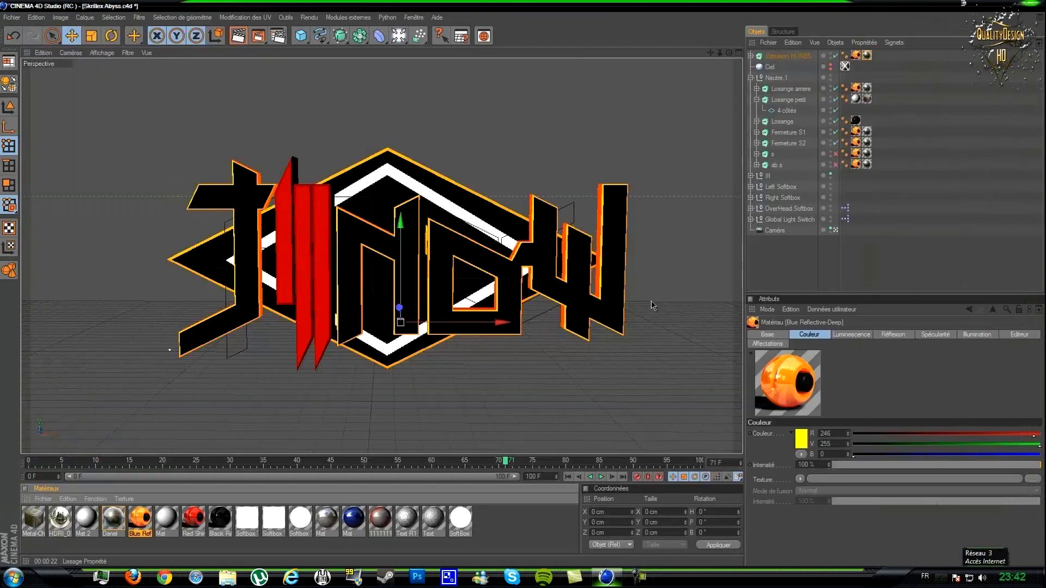
pyautogui.click(1010, 12)
pyautogui.click(1014, 579)
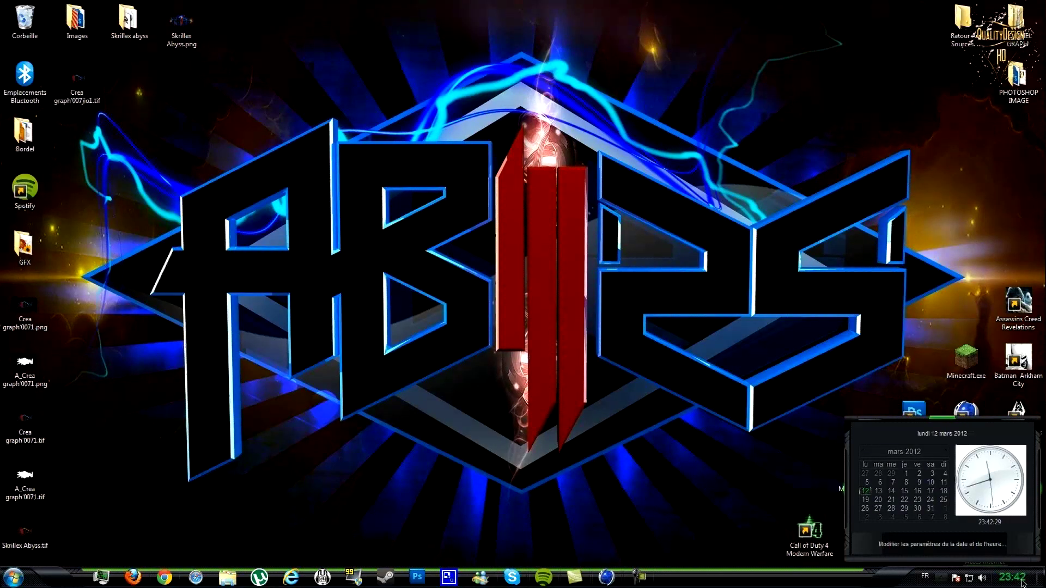
pyautogui.click(1014, 579)
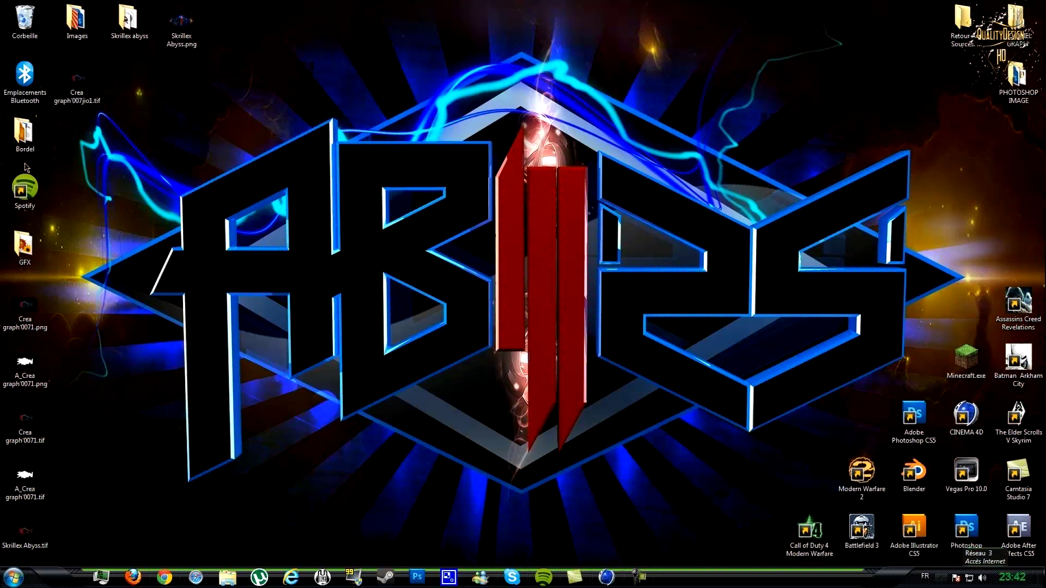
# Rearrange the saved renders on the desktop, placing Skrillex Abyss.tif directly above Crea graph'007jio1.tif.
pyautogui.moveTo(76, 105); pyautogui.dragTo(76, 158)
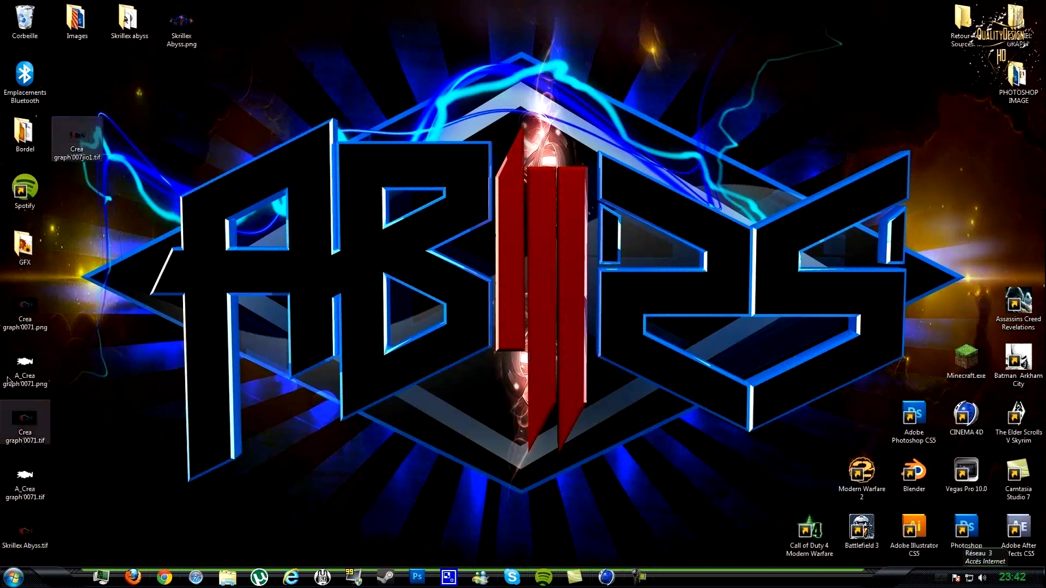
pyautogui.moveTo(24, 527); pyautogui.dragTo(79, 74)
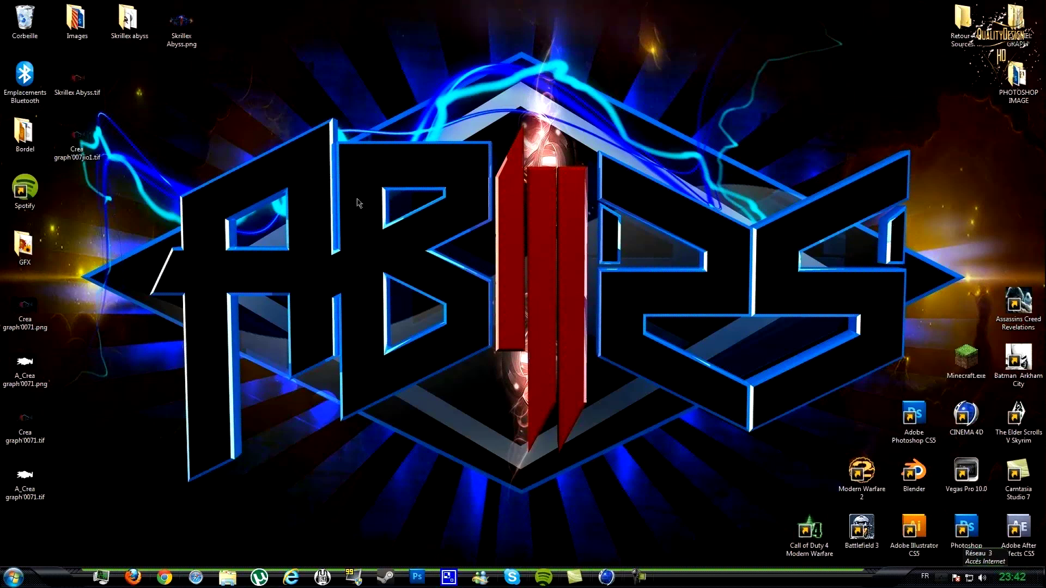
pyautogui.moveTo(219, 80); pyautogui.dragTo(853, 427)
pyautogui.click(163, 577)
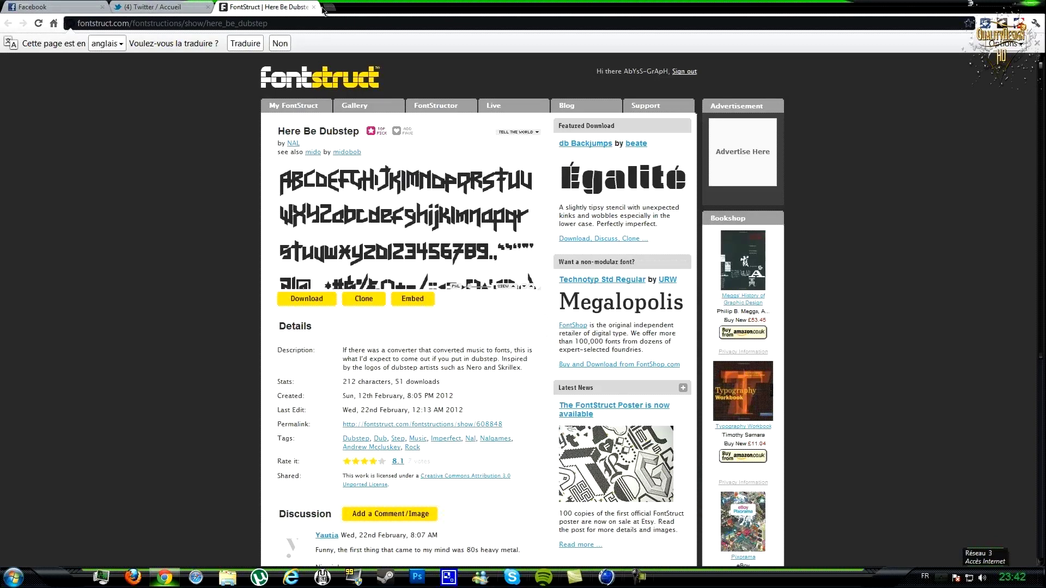
pyautogui.click(324, 9)
pyautogui.write('www.')
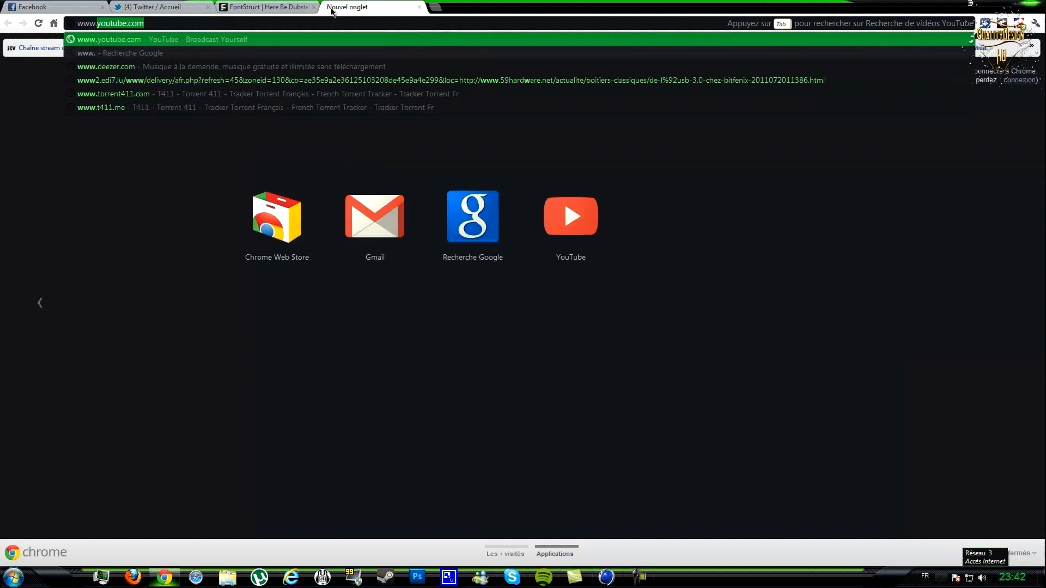
pyautogui.write('wix')
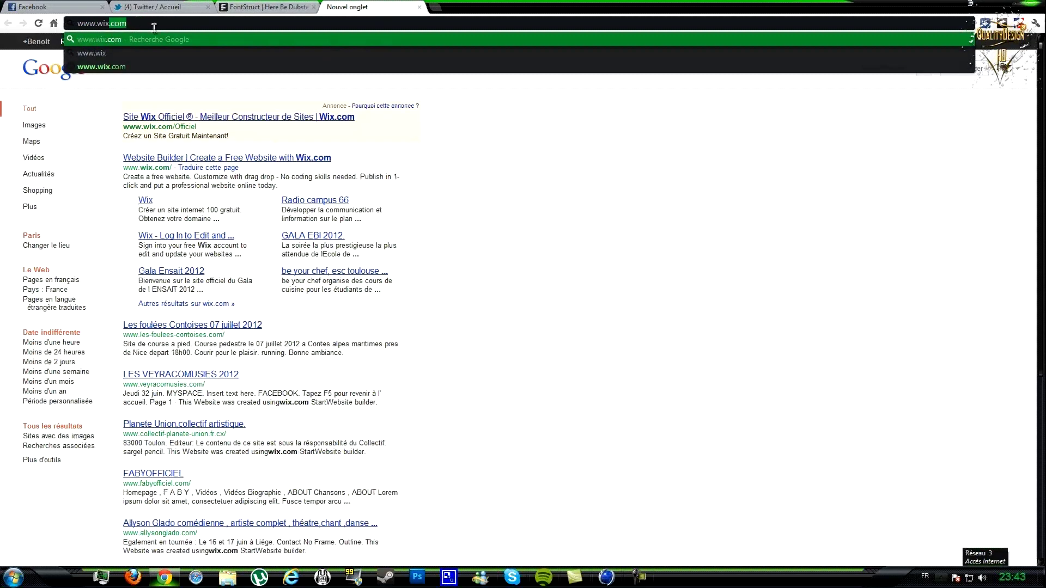
pyautogui.write('.com')
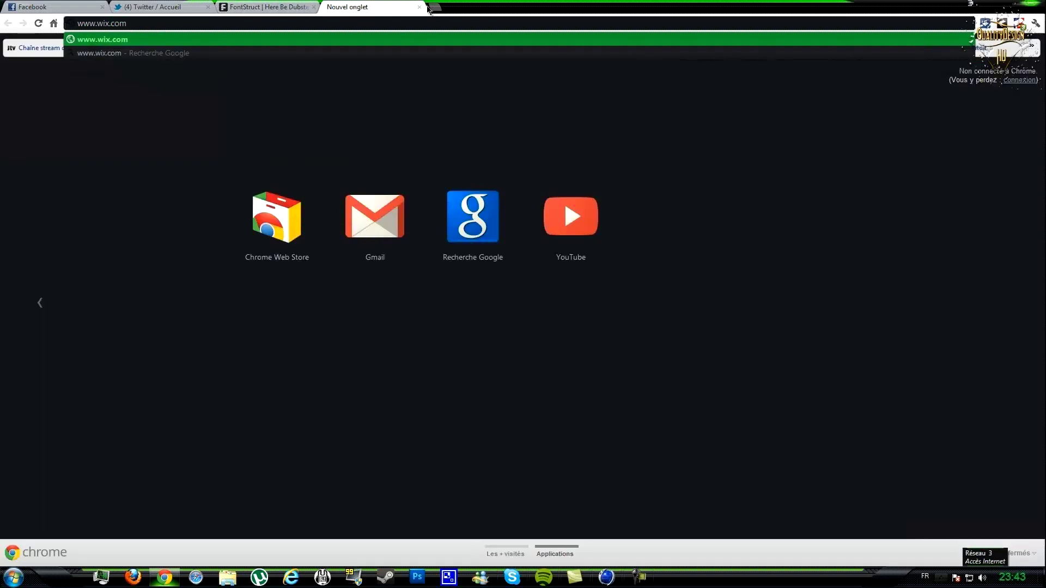
pyautogui.click(419, 7)
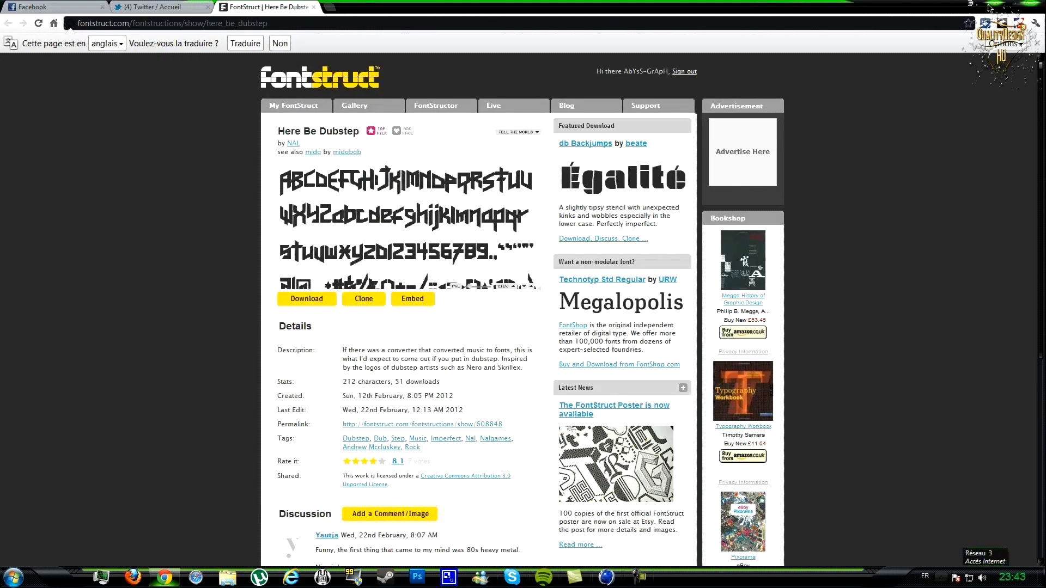
pyautogui.click(991, 6)
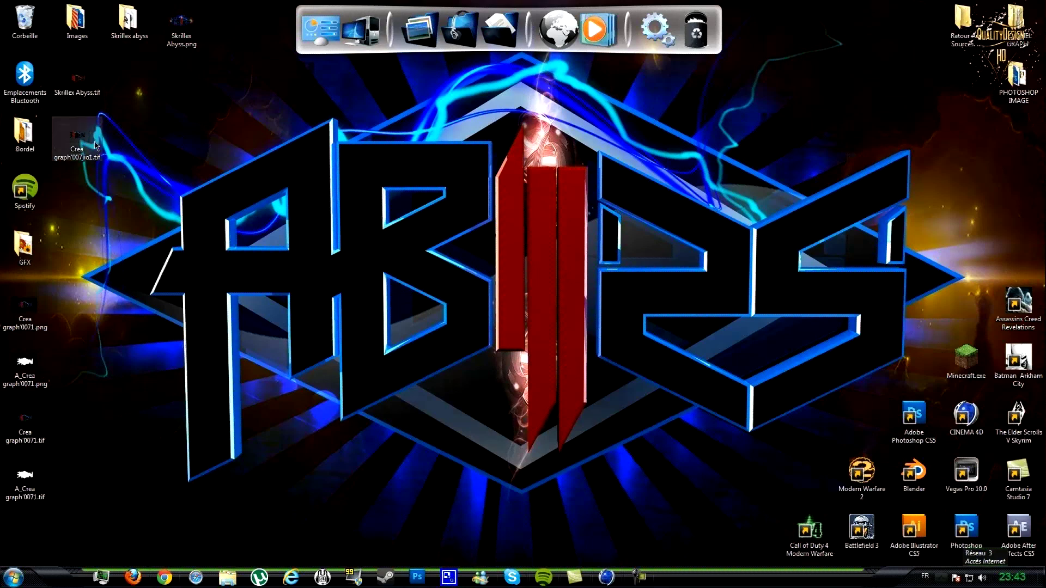
# Open Crea graph'007jio1.tif in Photoshop CS5 and unlock its background layer into a regular layer.
pyautogui.doubleClick(906, 409)
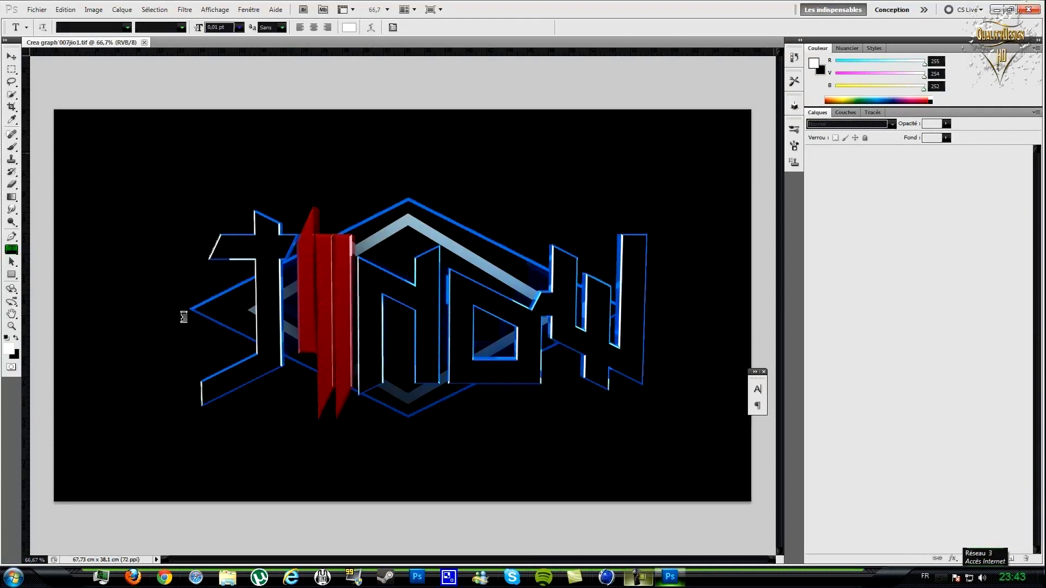
pyautogui.click(845, 113)
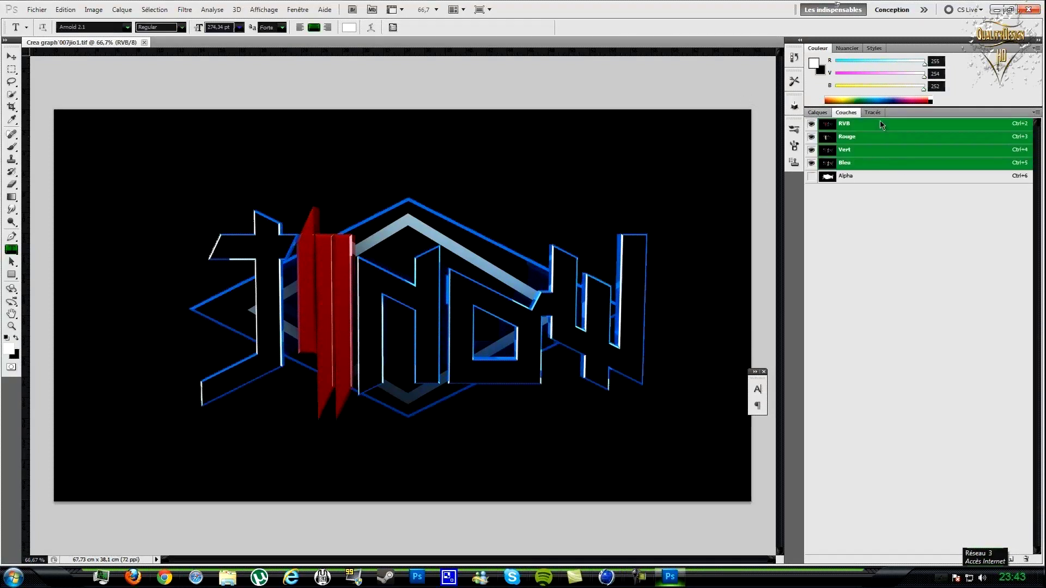
pyautogui.press('F7')
pyautogui.moveTo(1022, 155); pyautogui.dragTo(1027, 560)
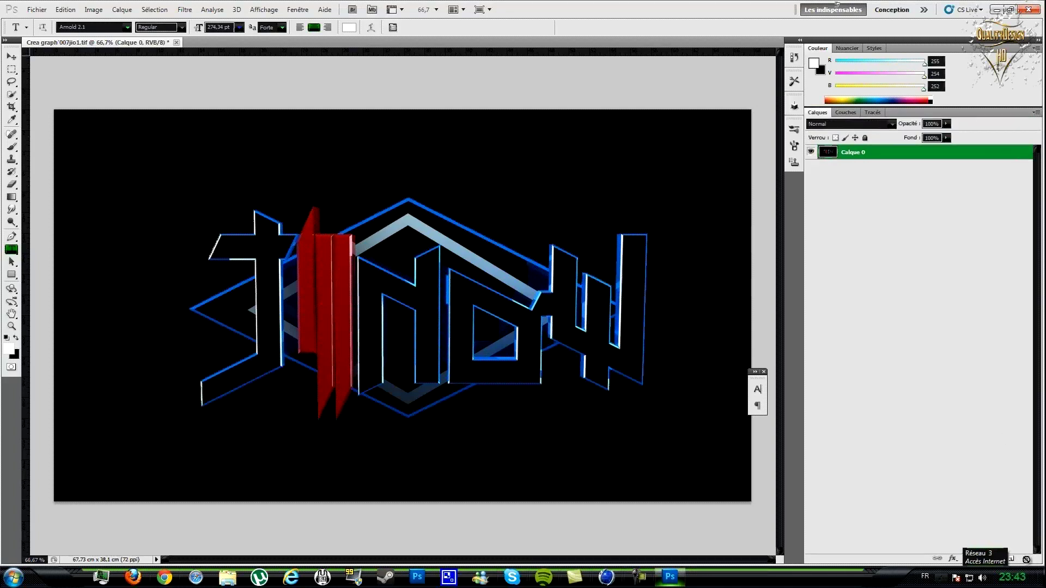
# Load the Alpha channel as a selection around the blue logo, keeping the logo rather than the background selected.
pyautogui.click(845, 112)
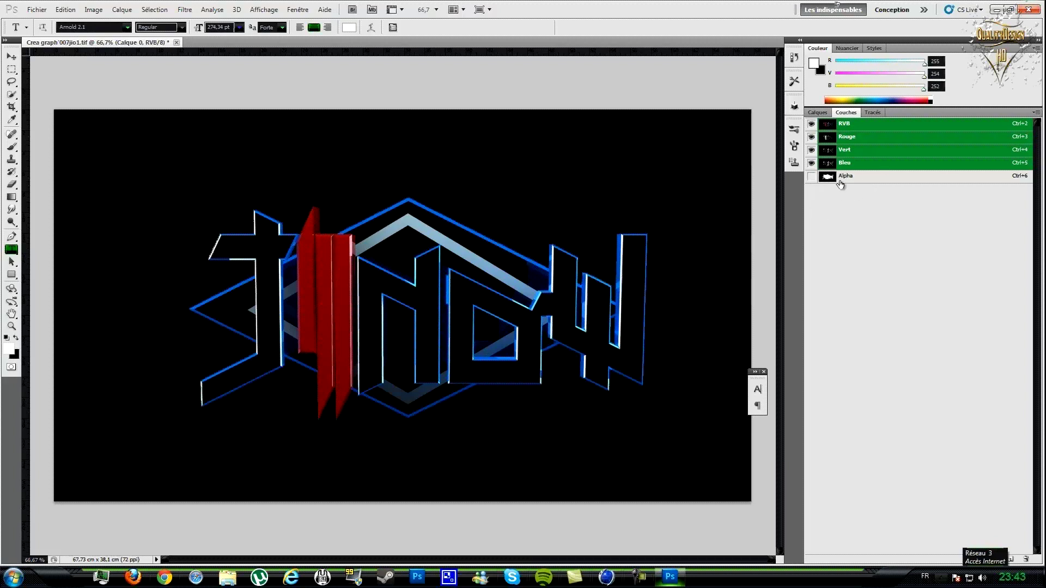
pyautogui.keyDown('ctrl'); pyautogui.click(872, 180); pyautogui.keyUp('ctrl')
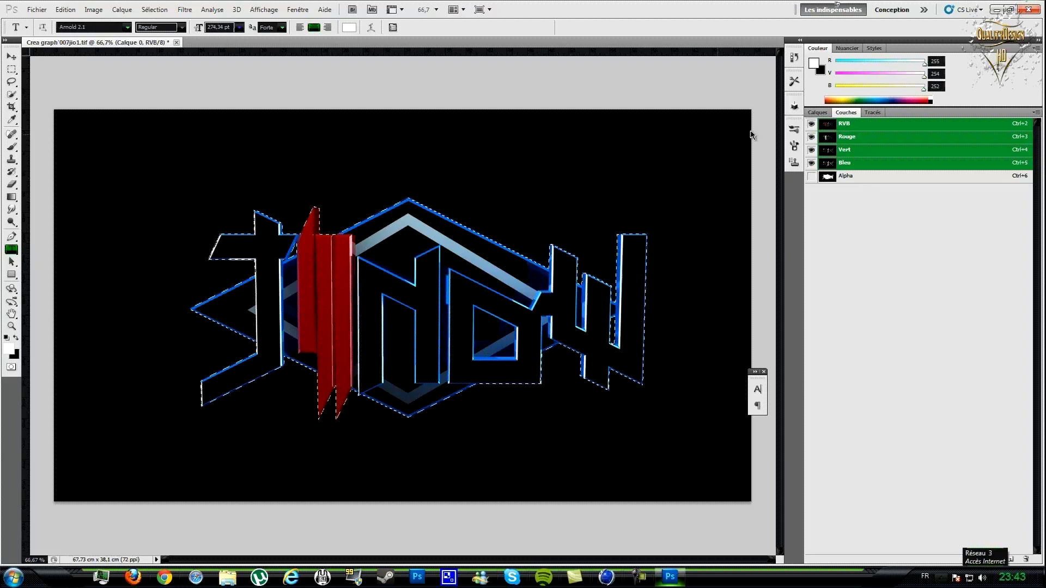
pyautogui.click(818, 112)
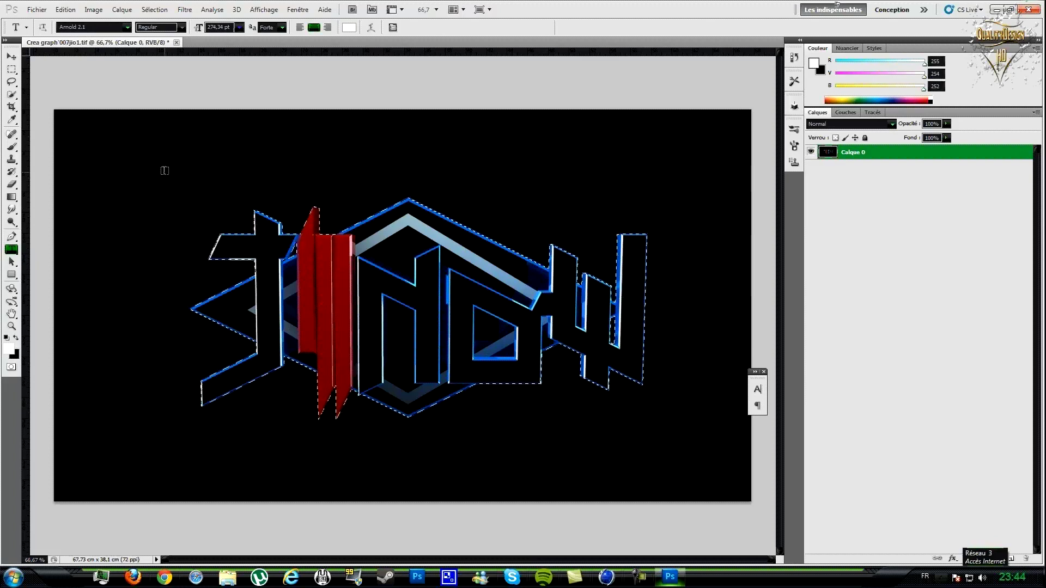
pyautogui.hotkey('ctrl', 'shift', 'i')
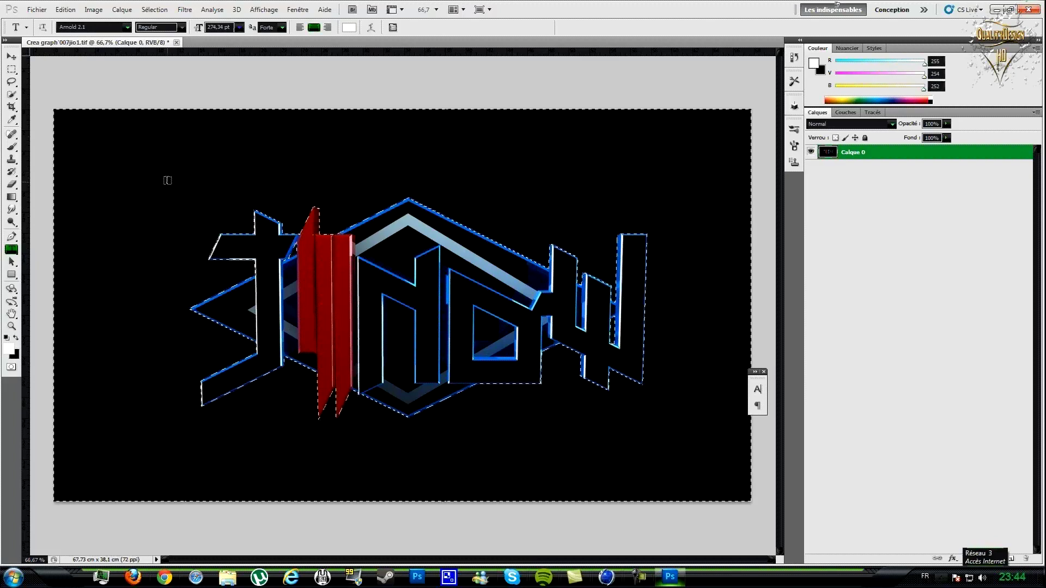
pyautogui.hotkey('ctrl', 'shift', 'i')
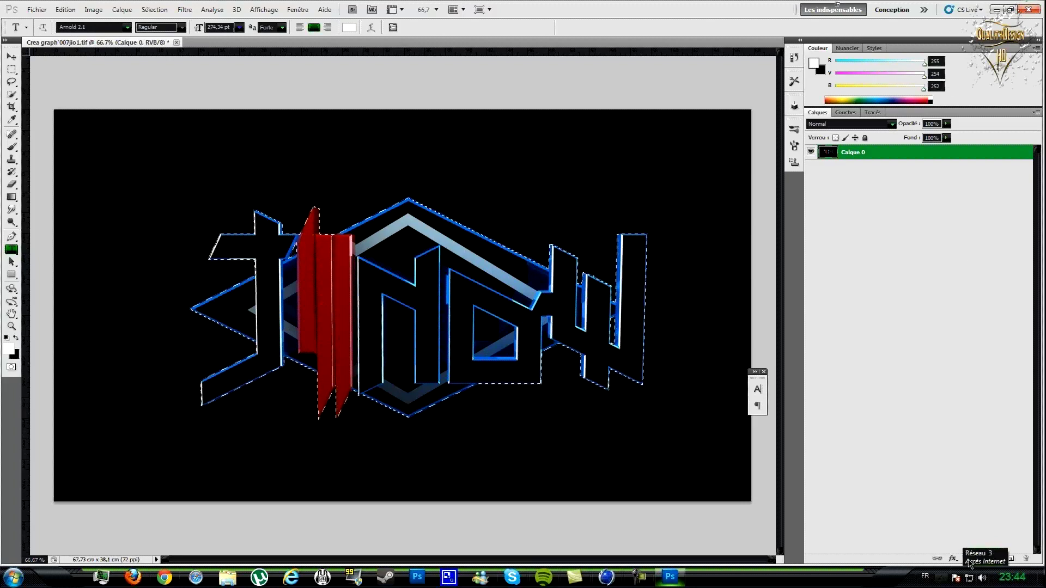
# Add a layer mask to the blue logo layer from the selection, snapping the window to half the screen and maximising it again.
pyautogui.doubleClick(645, 18)
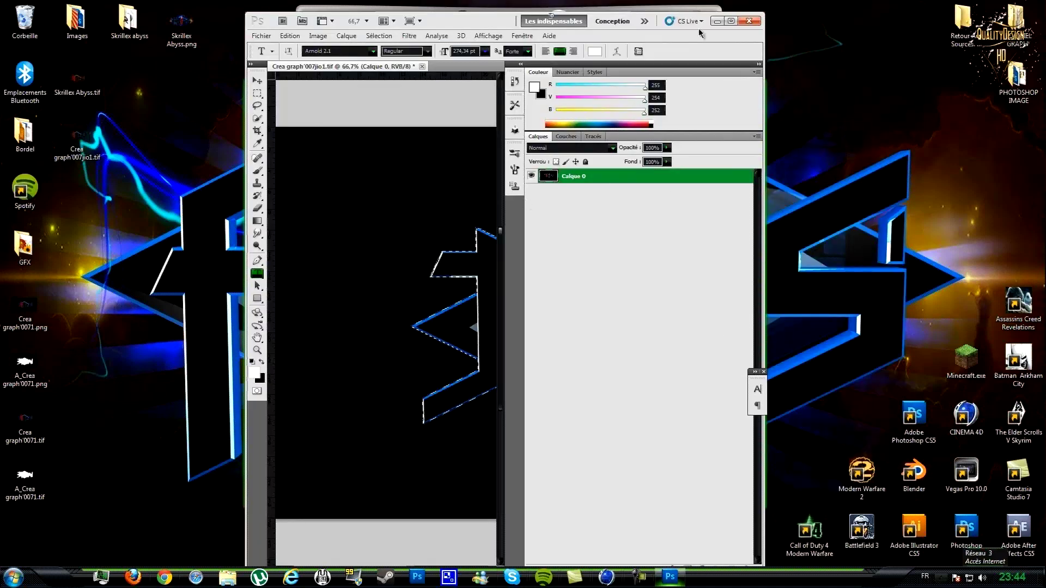
pyautogui.click(730, 23)
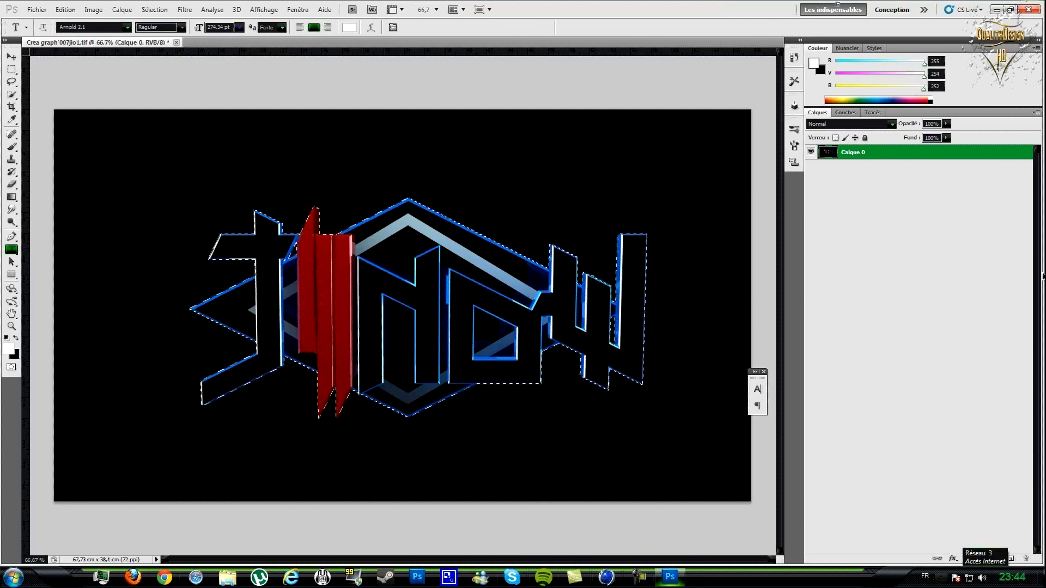
pyautogui.moveTo(686, 12); pyautogui.dragTo(1, 95)
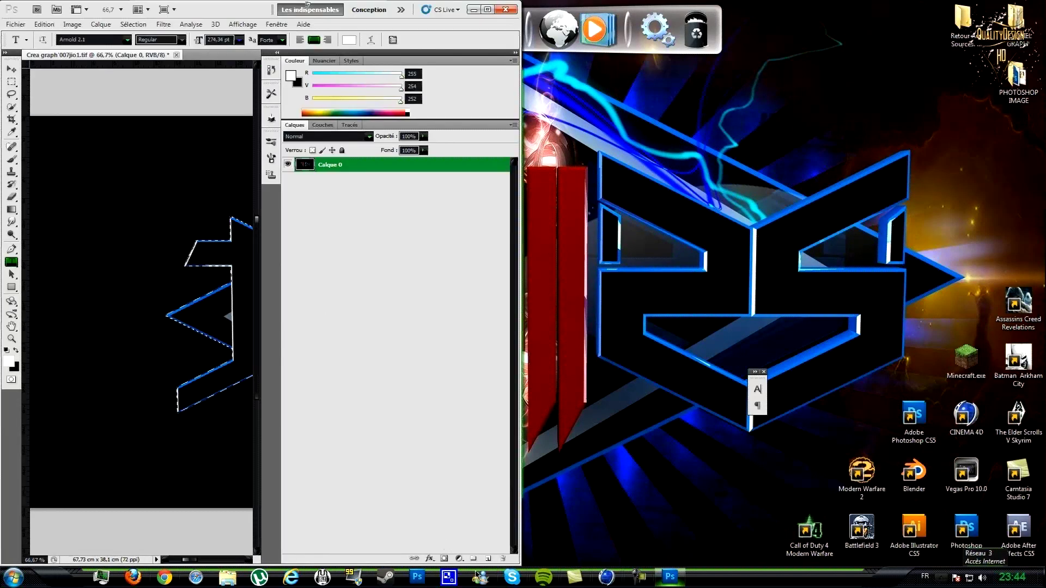
pyautogui.click(444, 559)
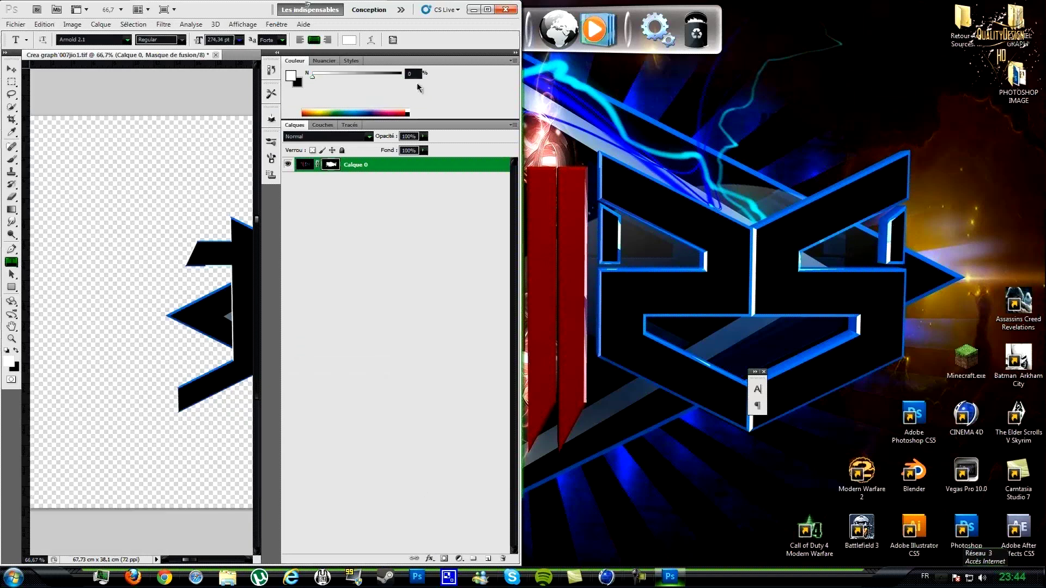
pyautogui.click(487, 9)
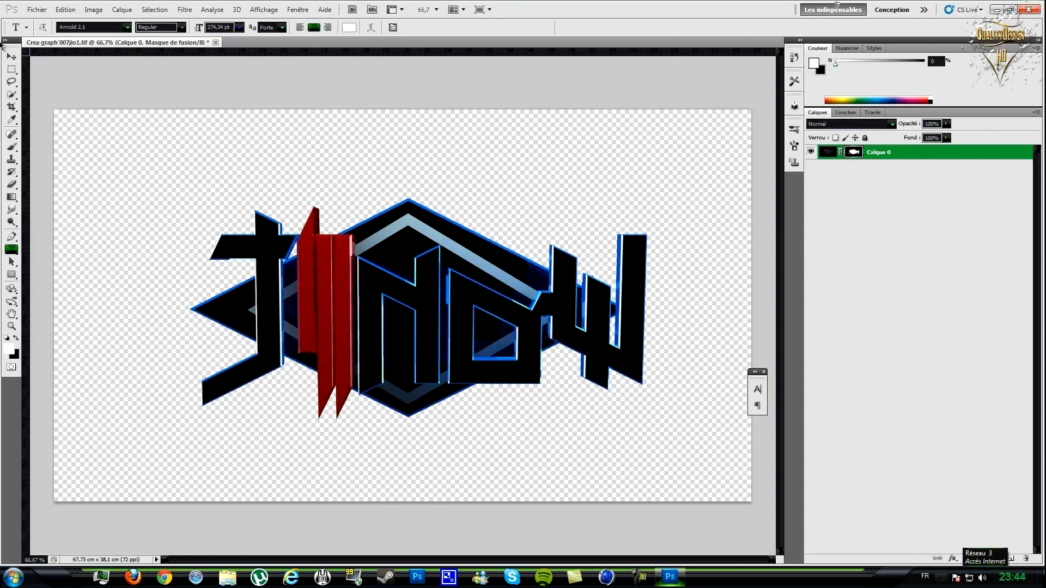
# Save the masked blue logo to the desktop in PNG format as Rendu jinow bleu, and close the TIFF document without saving its changes.
pyautogui.click(34, 10)
pyautogui.click(60, 186)
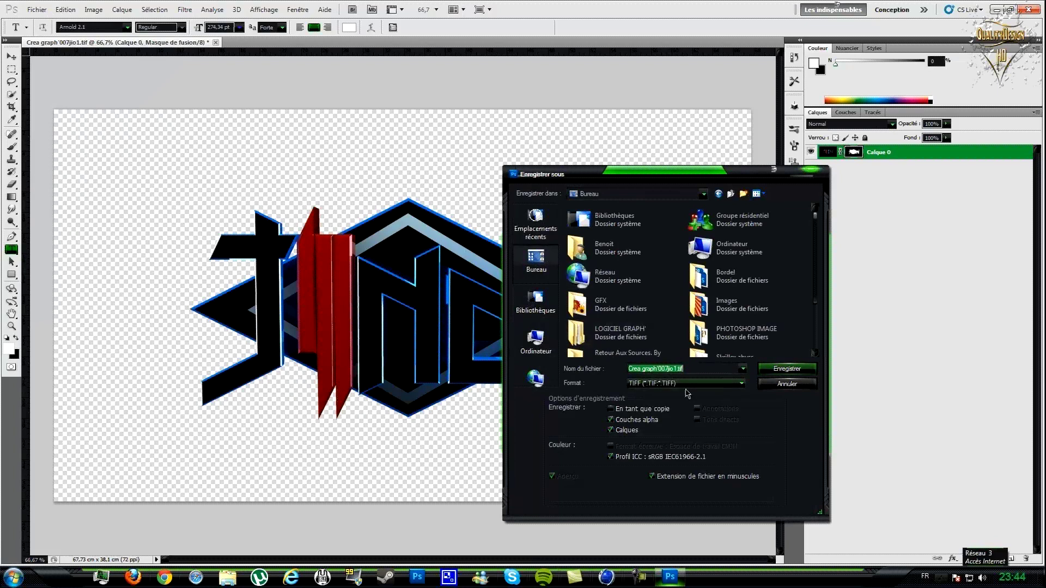
pyautogui.click(675, 385)
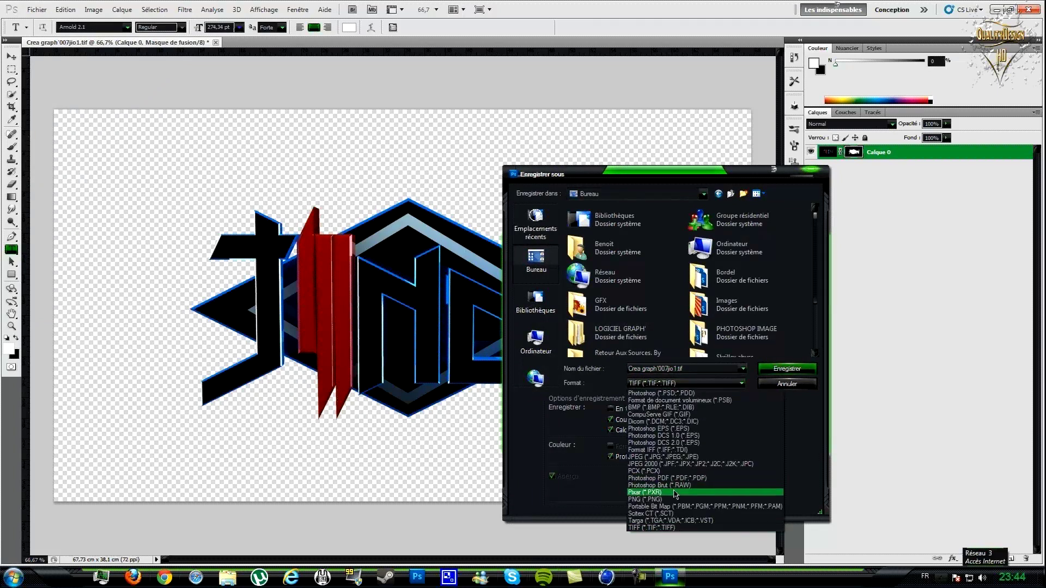
pyautogui.click(674, 500)
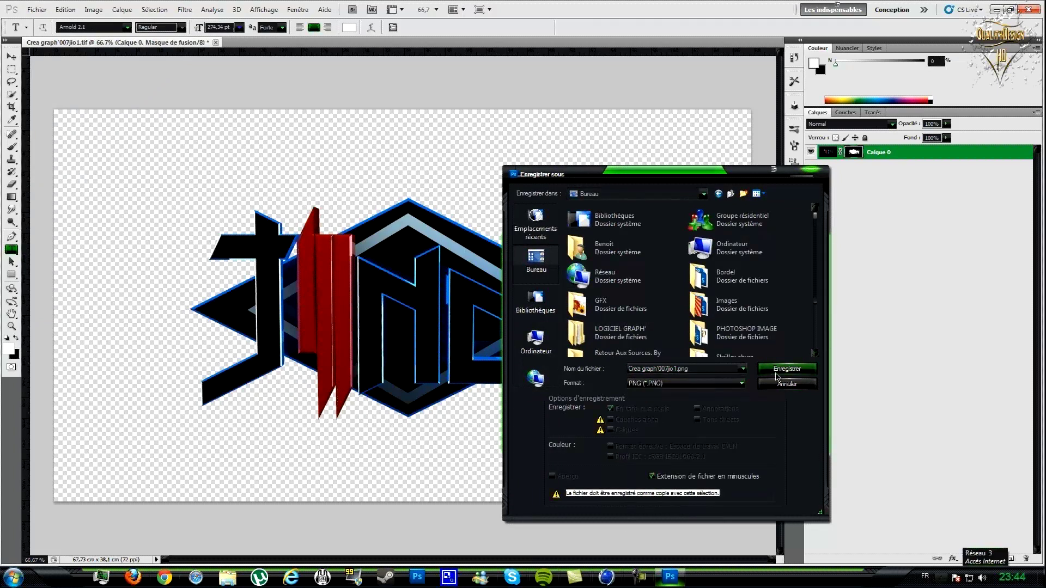
pyautogui.moveTo(700, 372); pyautogui.dragTo(562, 382)
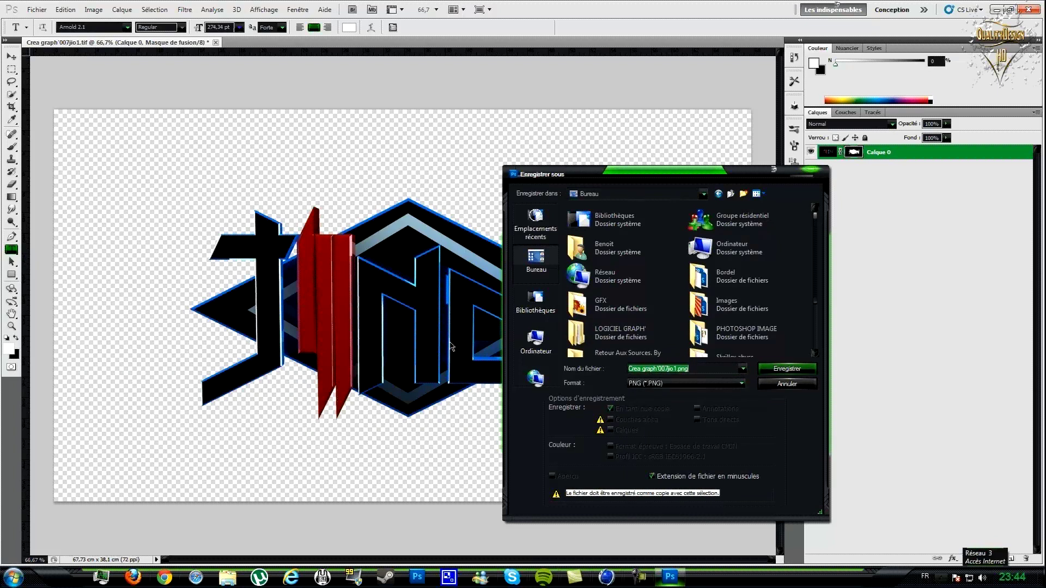
pyautogui.write('J')
pyautogui.write('Rendu ')
pyautogui.write('jinow bleu')
pyautogui.press('Return')
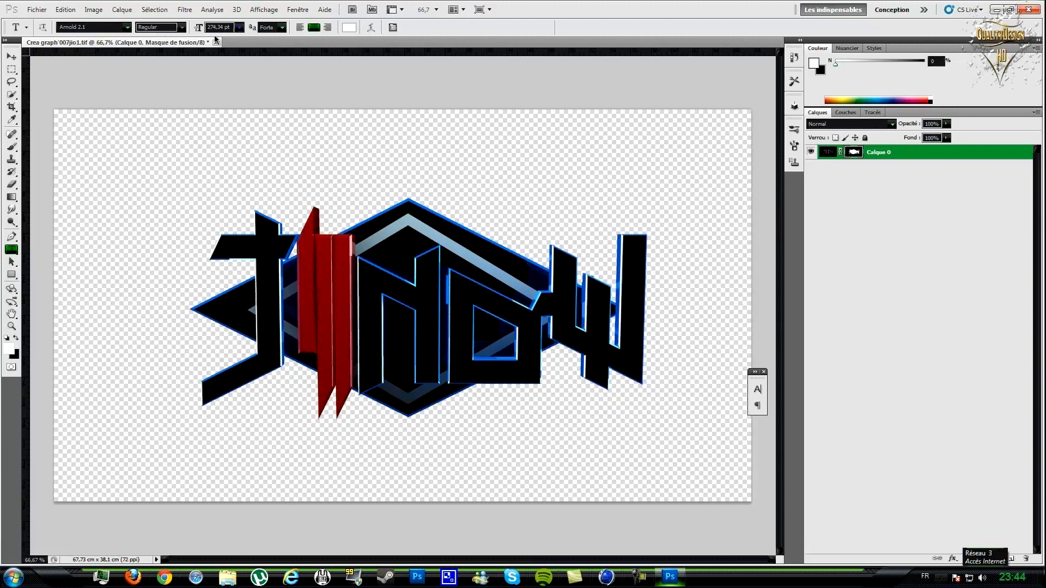
pyautogui.click(504, 187)
pyautogui.click(216, 42)
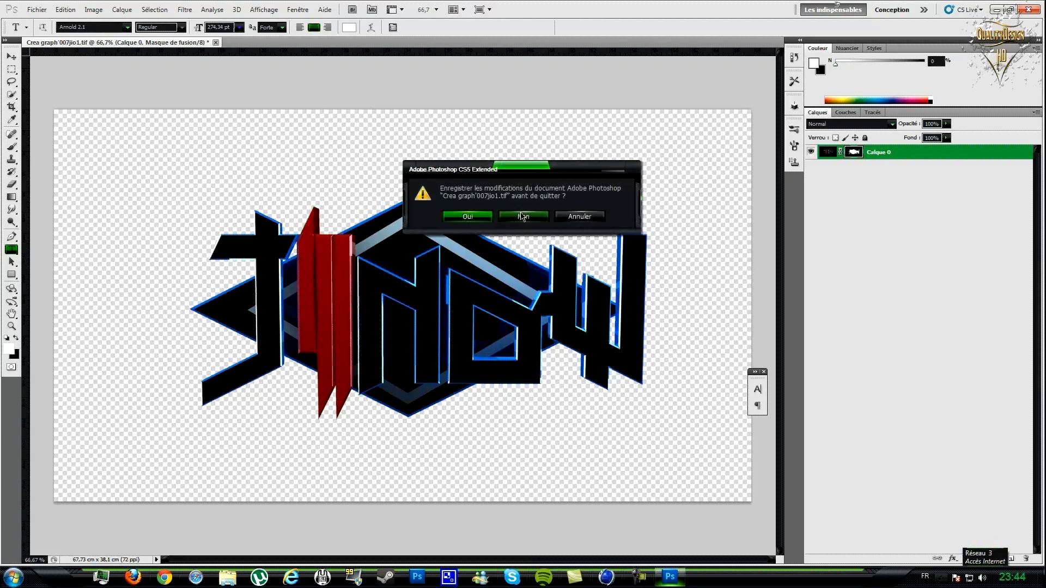
pyautogui.click(486, 213)
# Open Skrillex Abyss.tif from the desktop in Photoshop and unlock its background layer into a regular layer.
pyautogui.press('super+d')
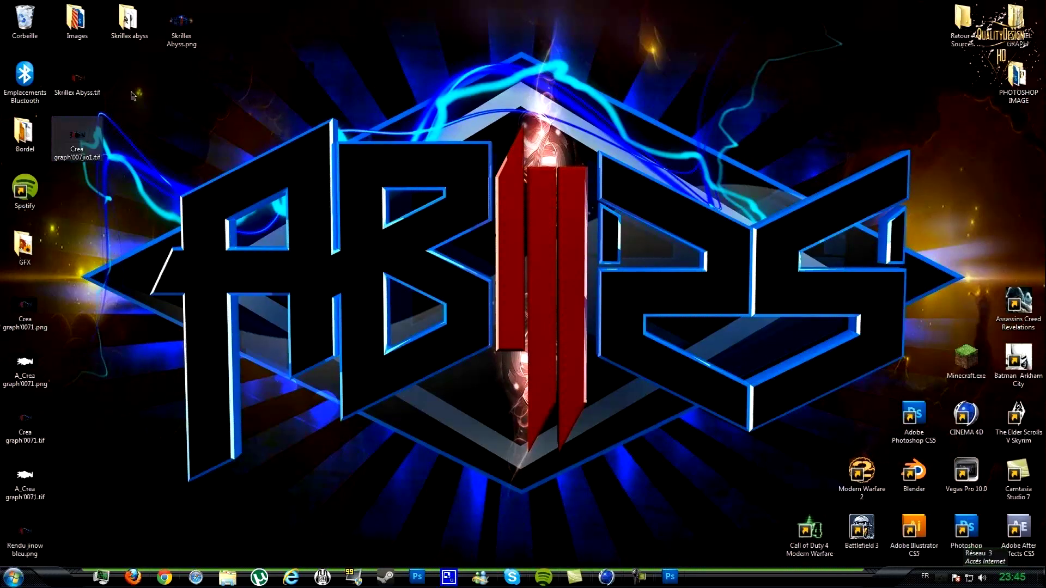
pyautogui.moveTo(78, 79); pyautogui.dragTo(354, 229)
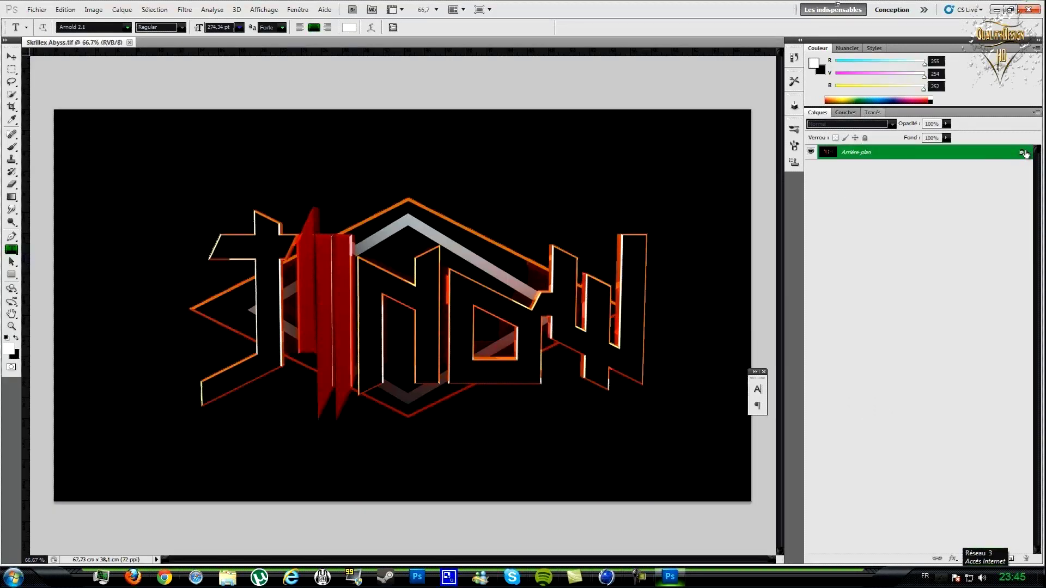
pyautogui.moveTo(1025, 154); pyautogui.dragTo(1025, 558)
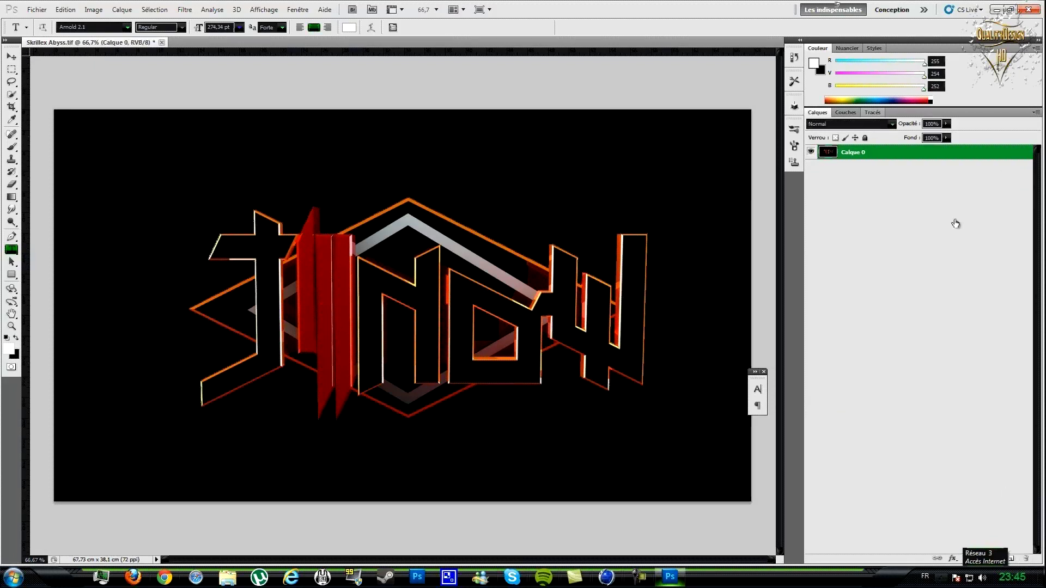
# Load the Alpha channel as a selection around the orange logo and return to its layer.
pyautogui.keyDown('ctrl'); pyautogui.click(827, 152); pyautogui.keyUp('ctrl')
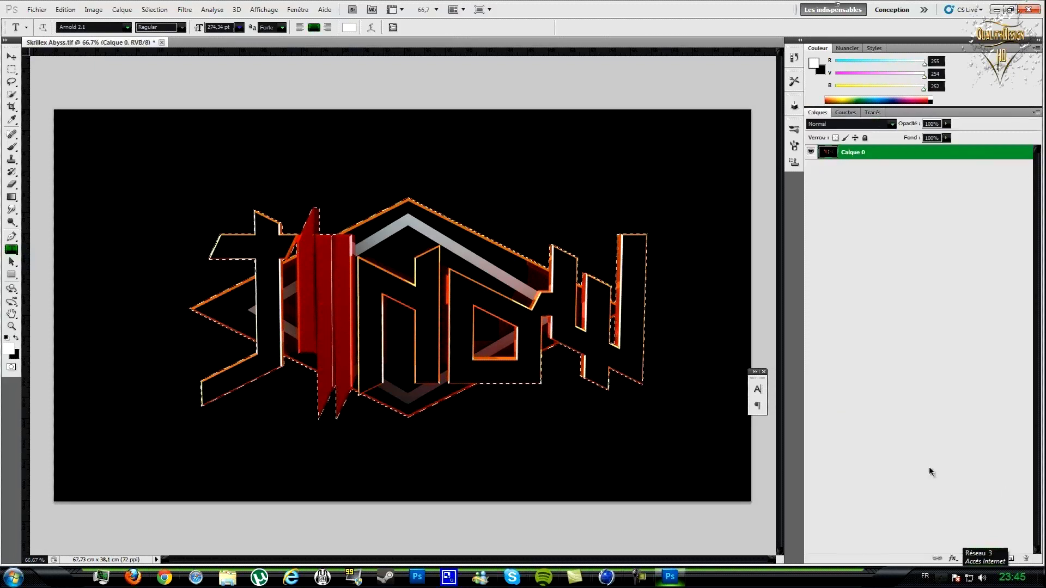
pyautogui.click(976, 559)
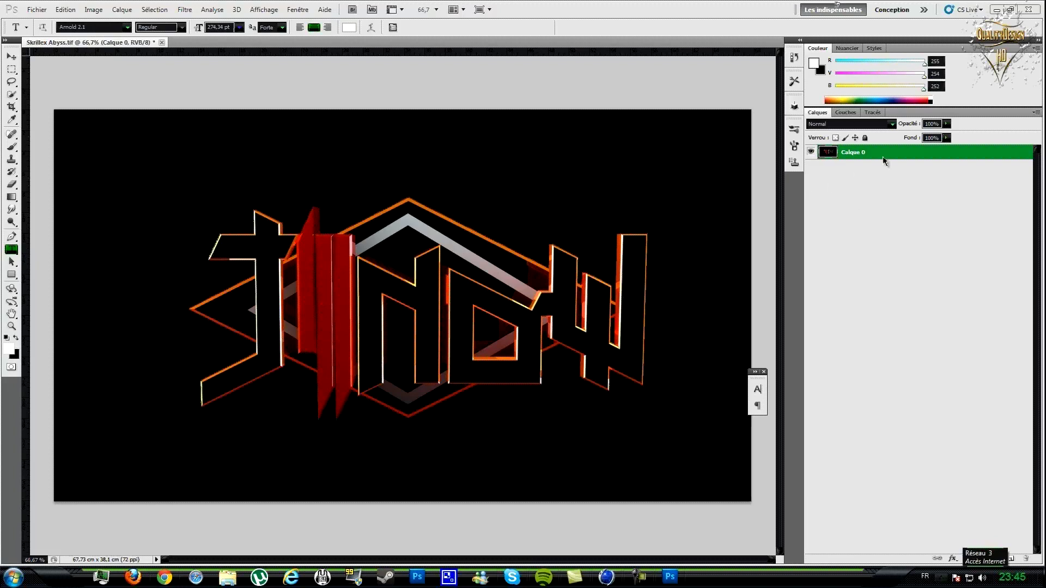
pyautogui.click(846, 113)
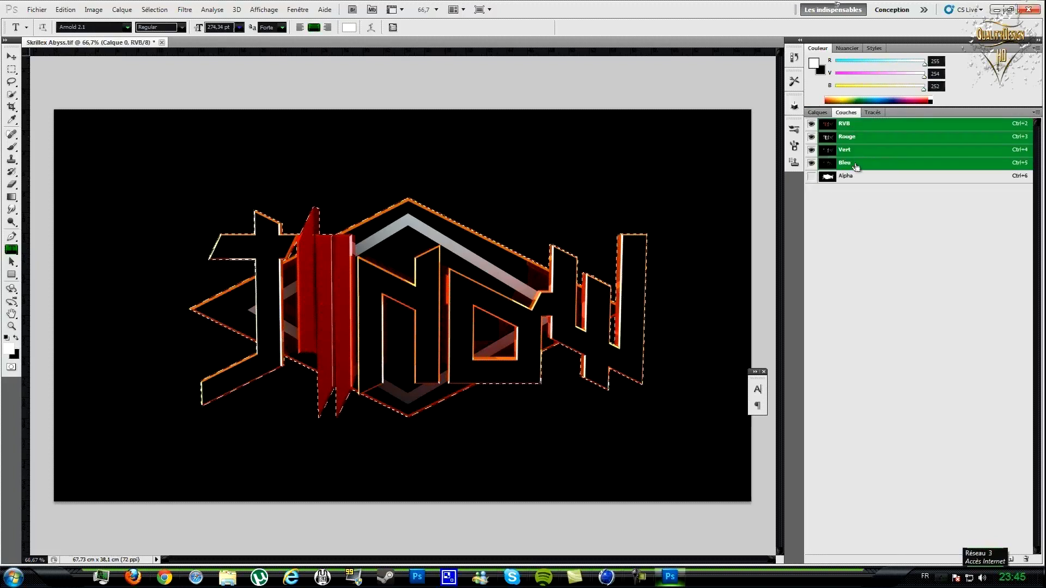
pyautogui.click(826, 114)
# Mask the orange logo layer with the selection, snapping the window to half the screen and maximising it again.
pyautogui.press('super+Right')
pyautogui.press('super+Left')
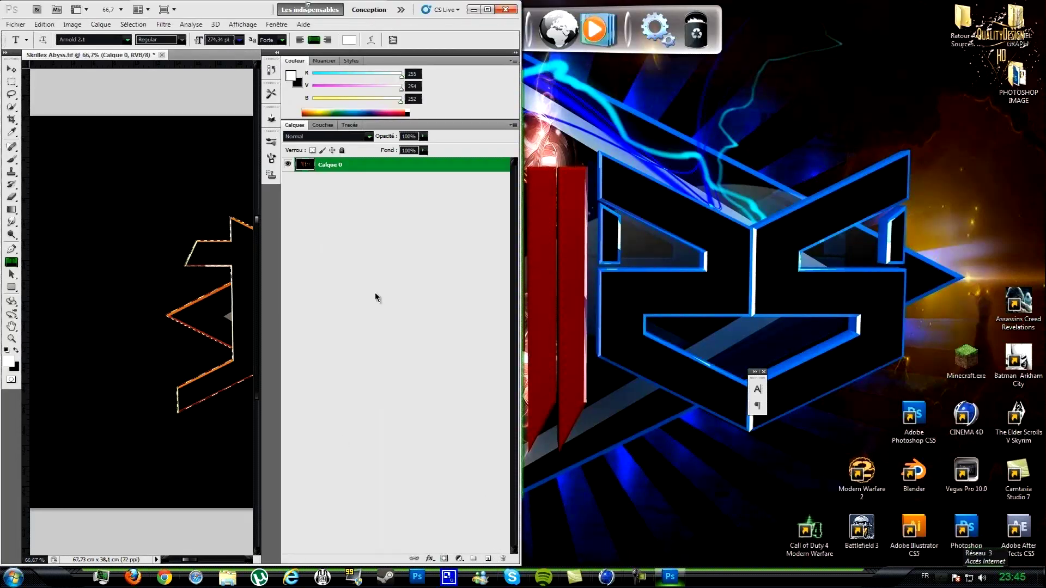
pyautogui.click(444, 559)
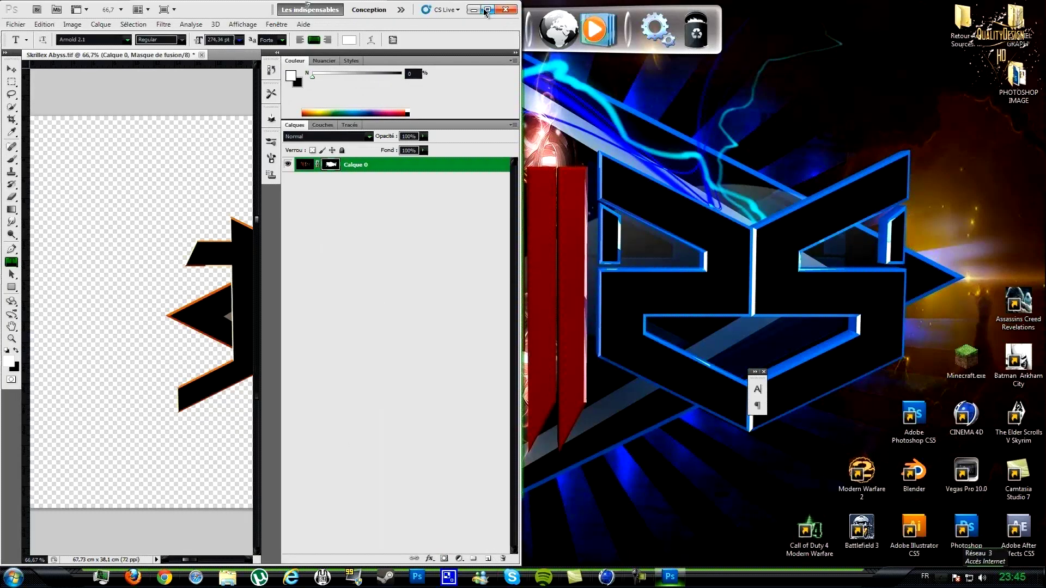
pyautogui.click(486, 10)
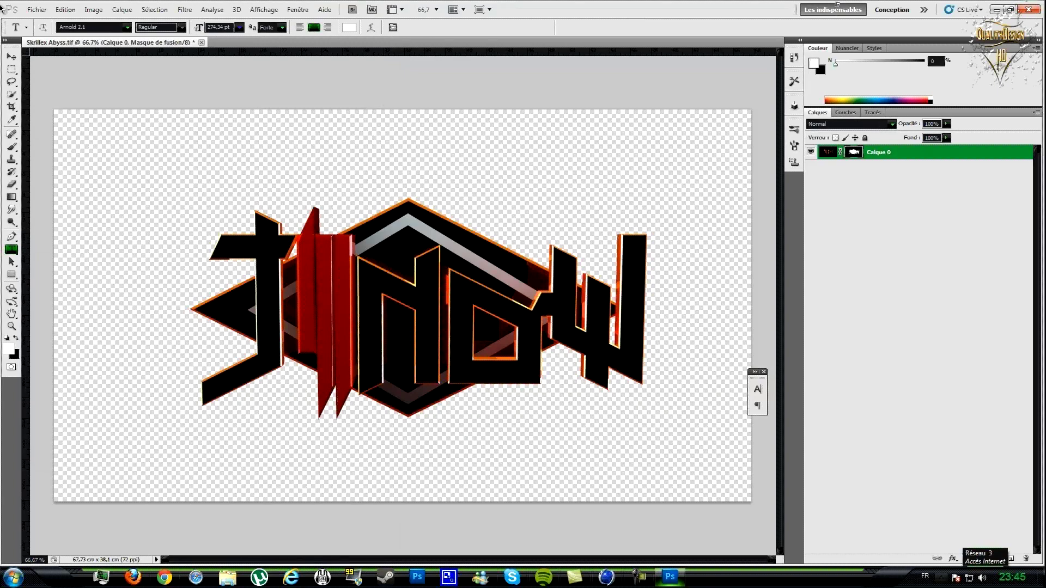
# Save the masked orange logo to the desktop in PNG format as Rendu jinow orange-rouge, without interlacing.
pyautogui.click(36, 10)
pyautogui.click(68, 186)
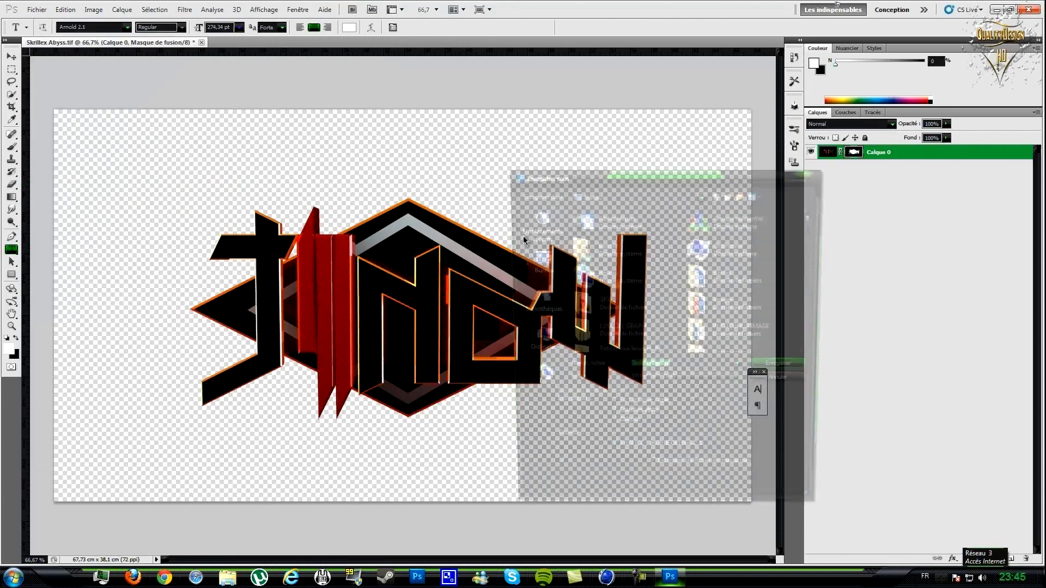
pyautogui.click(706, 383)
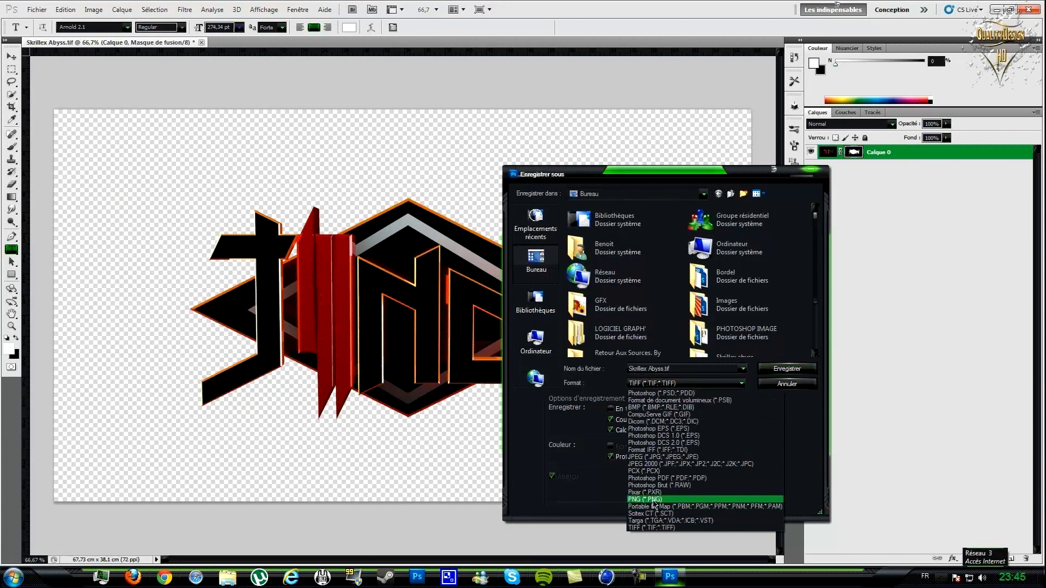
pyautogui.click(681, 495)
pyautogui.hotkey('shift', 'Tab')
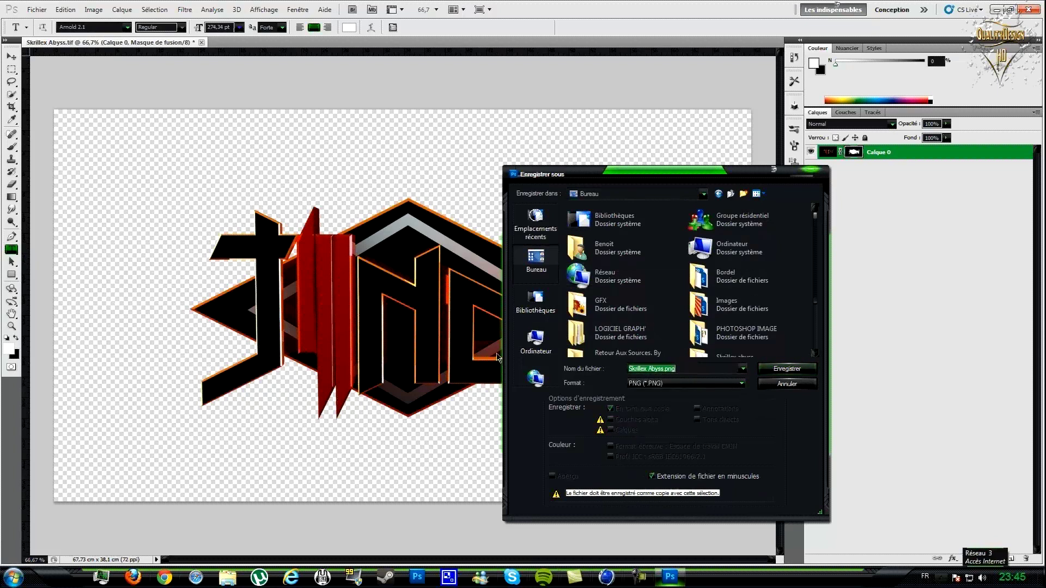
pyautogui.write('Rendu jinow')
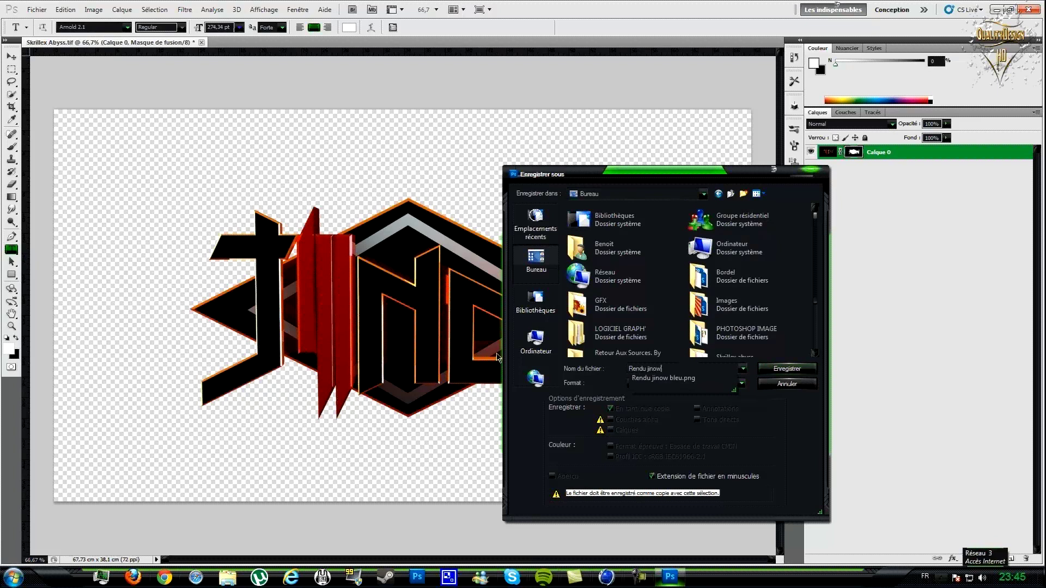
pyautogui.write(' orange-')
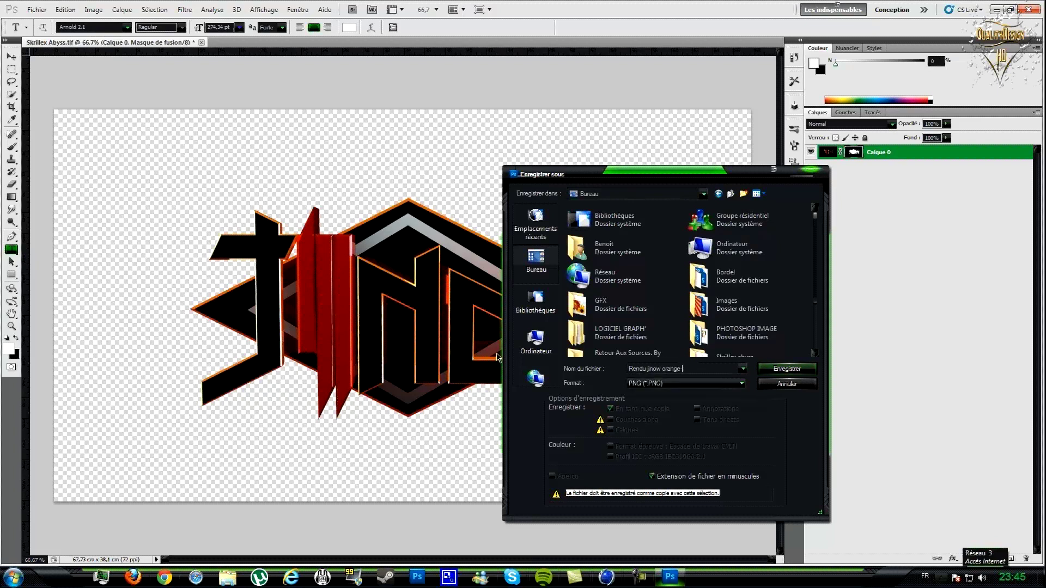
pyautogui.write('rouge')
pyautogui.press('Return')
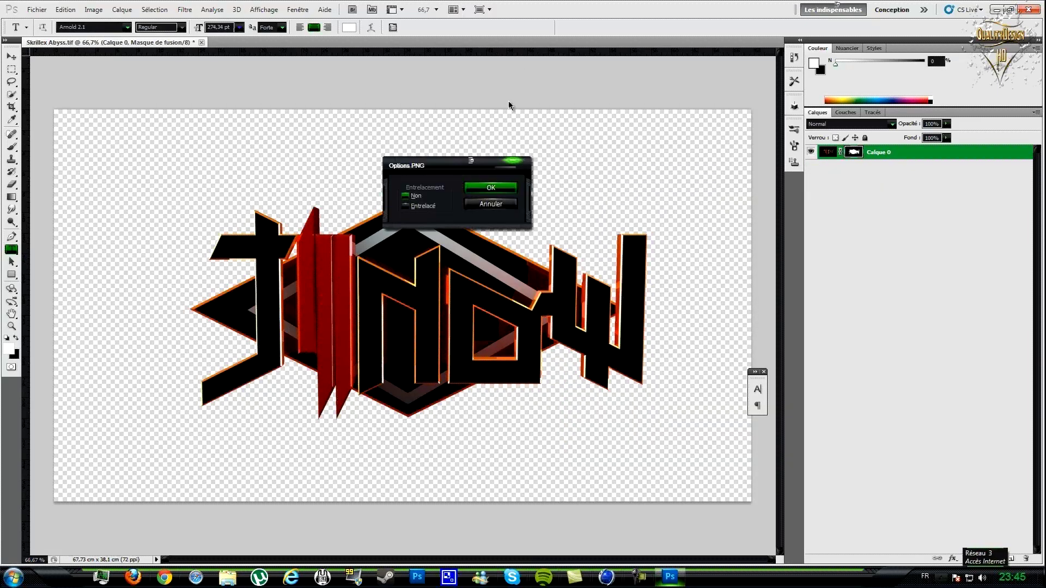
pyautogui.click(486, 191)
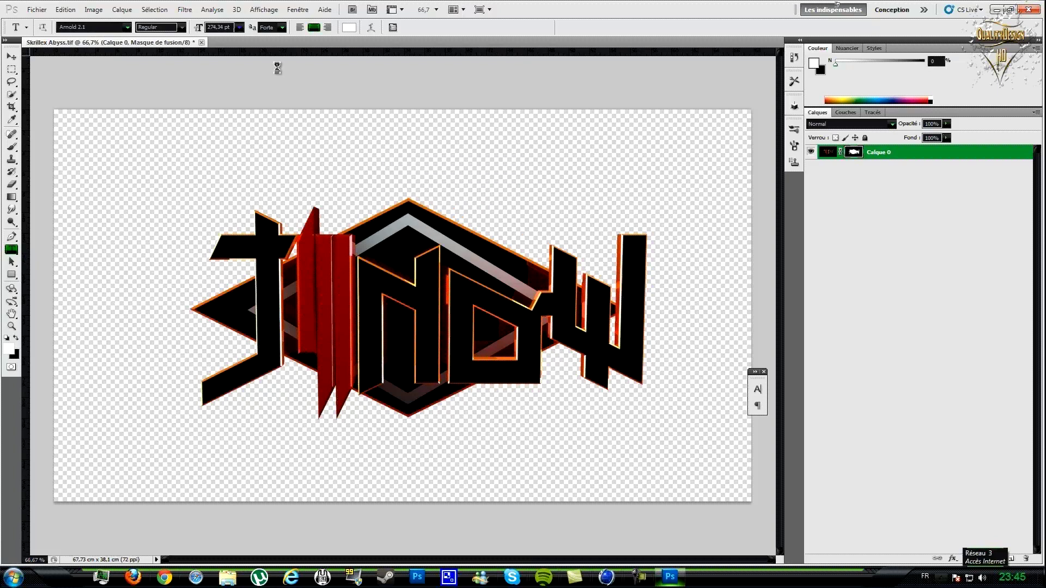
# Close Skrillex Abyss.tif without saving its changes and return to the desktop.
pyautogui.click(201, 43)
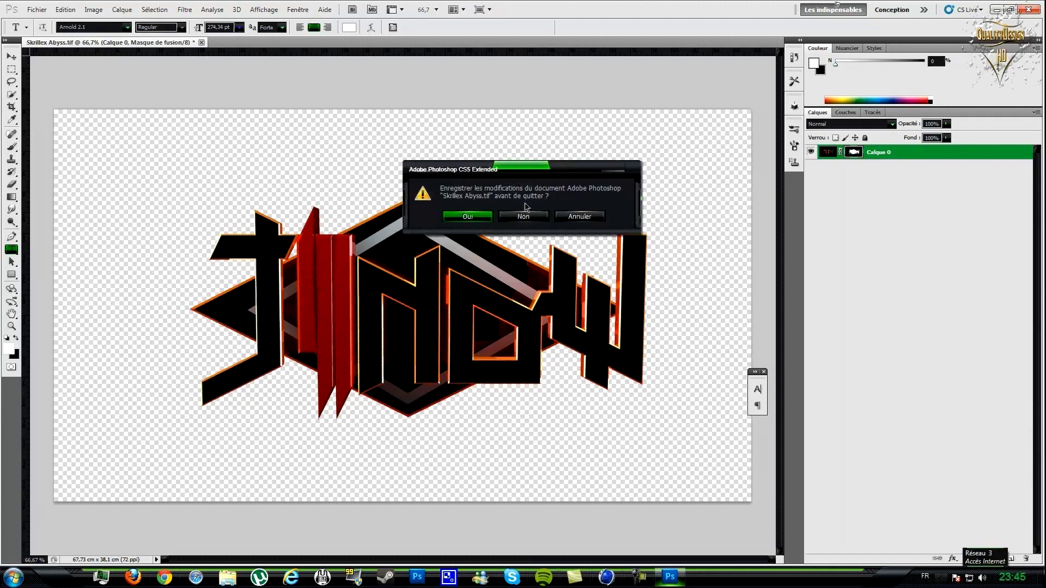
pyautogui.click(513, 217)
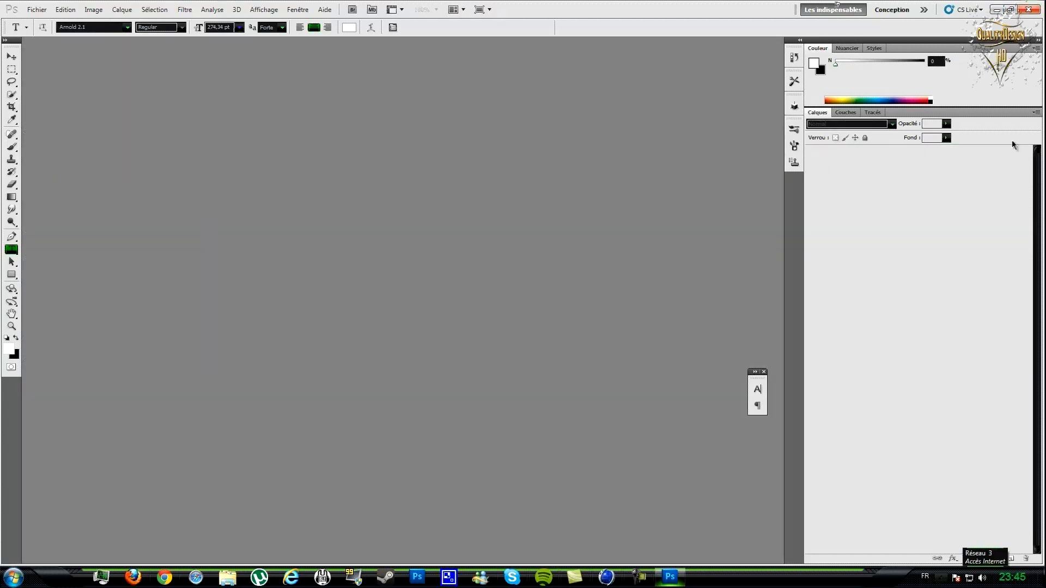
pyautogui.click(1028, 9)
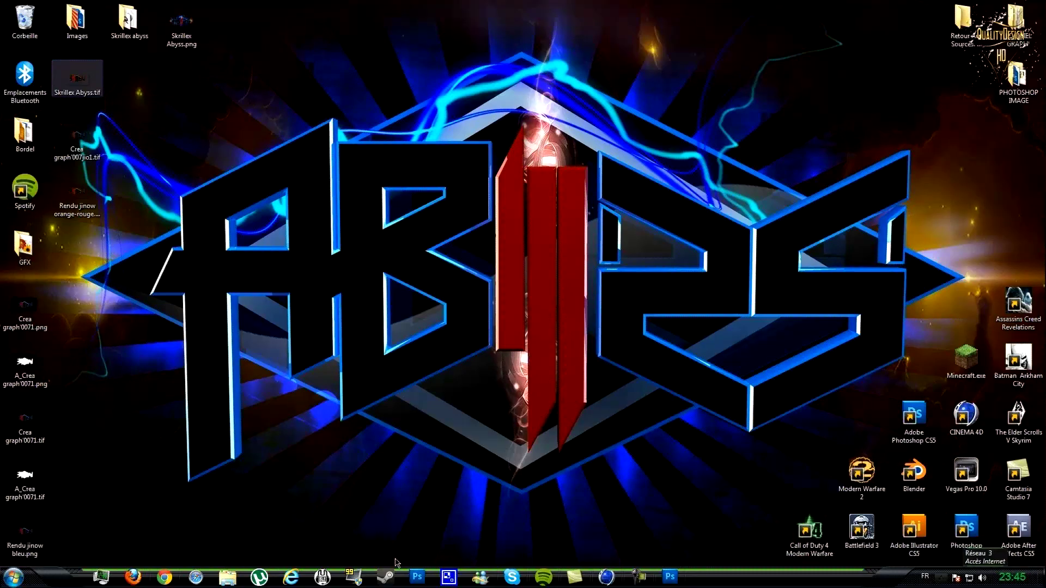
# Preview Rendu jinow orange-rouge.png in the photo viewer and move the Rendu jinow bleu.png icon directly below it on the desktop.
pyautogui.doubleClick(93, 196)
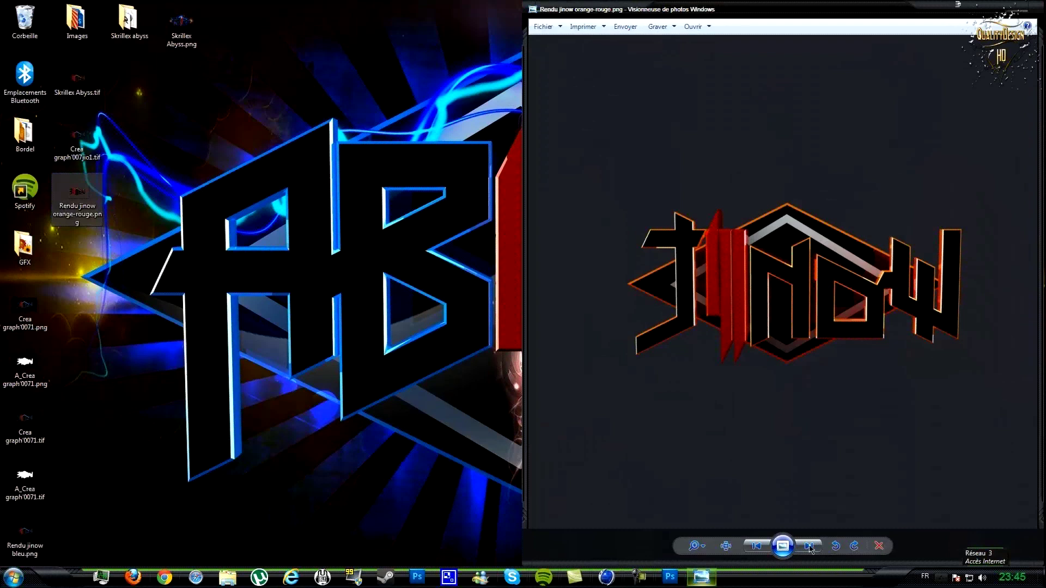
pyautogui.click(1025, 7)
pyautogui.moveTo(25, 537); pyautogui.dragTo(87, 246)
pyautogui.doubleClick(77, 193)
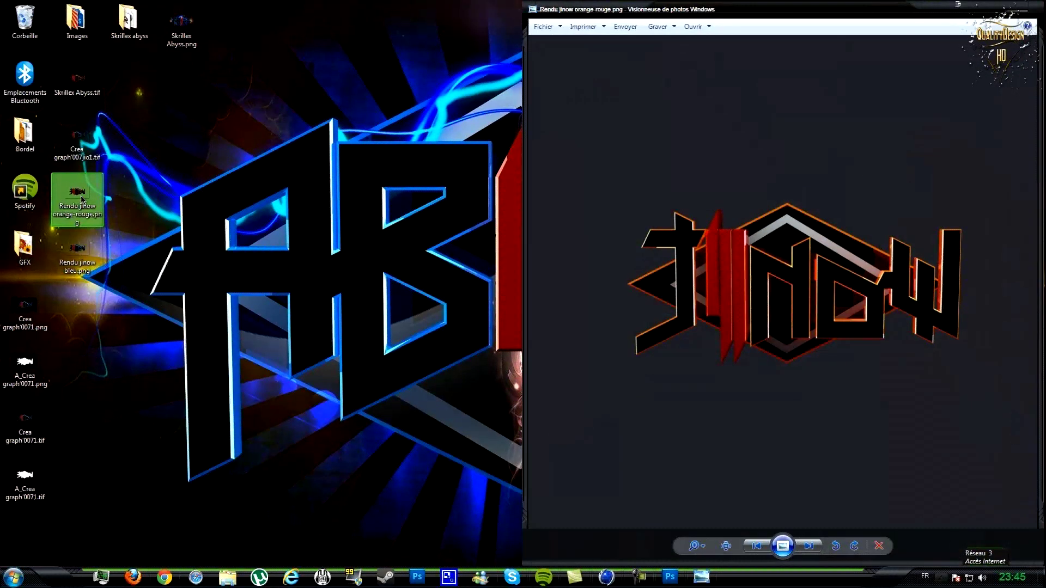
pyautogui.click(1024, 5)
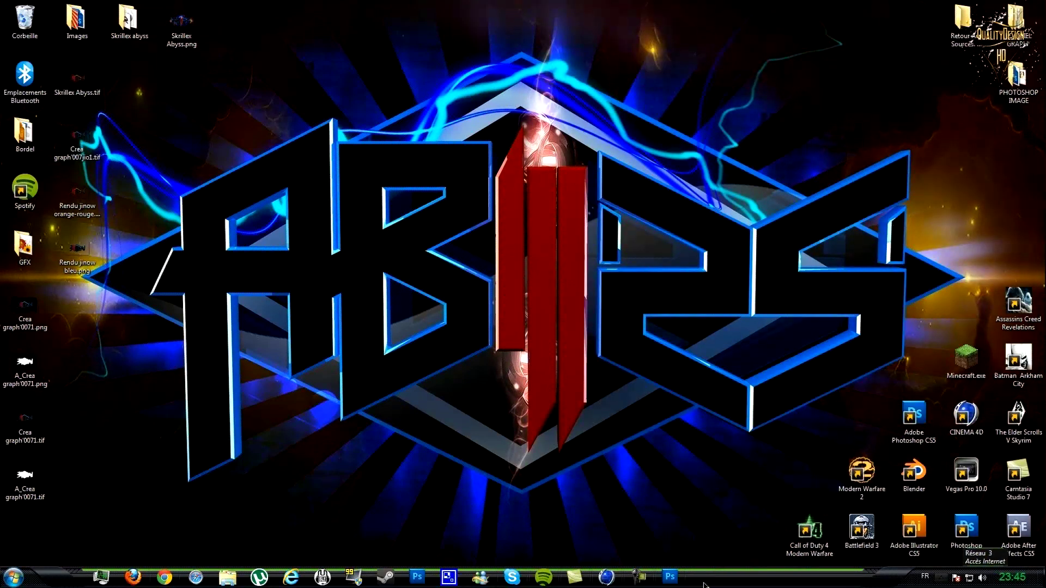
# Switch to Photoshop and set up a new 1920 × 1080 pixel document at 72 pixels/inch with a transparent background.
pyautogui.click(670, 576)
pyautogui.click(36, 10)
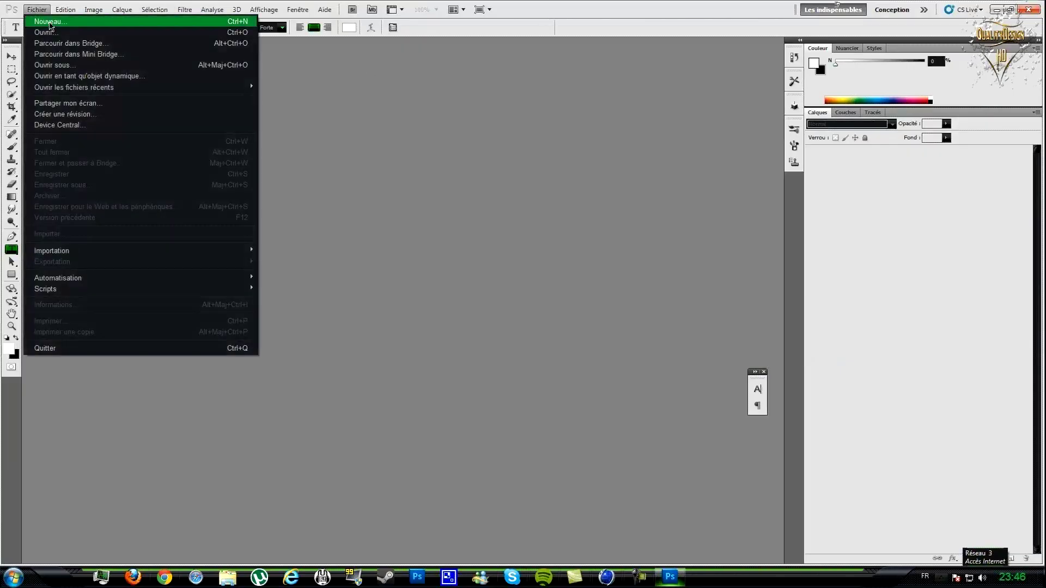
pyautogui.click(56, 22)
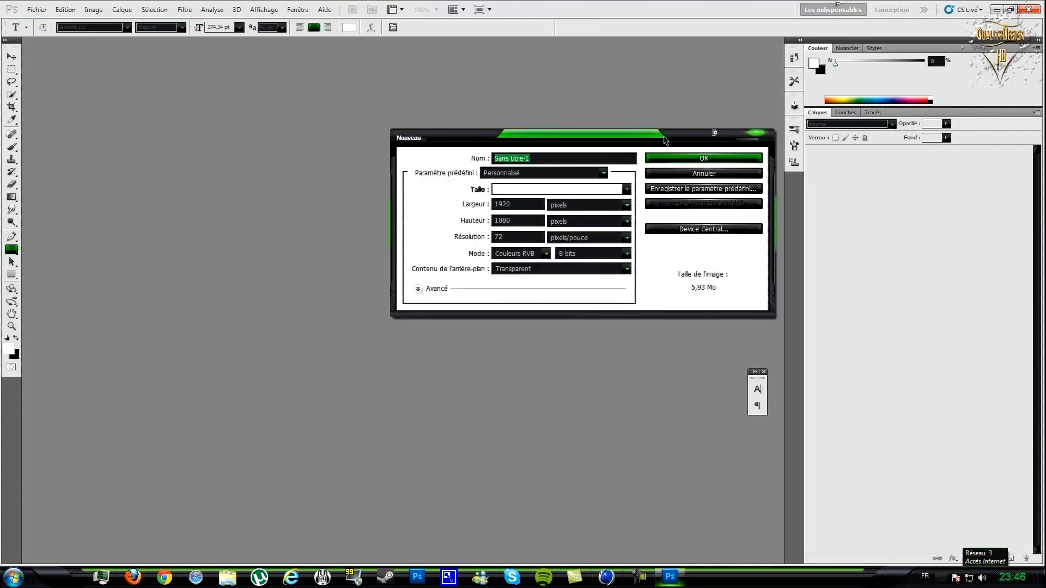
pyautogui.doubleClick(519, 205)
pyautogui.press('Tab')
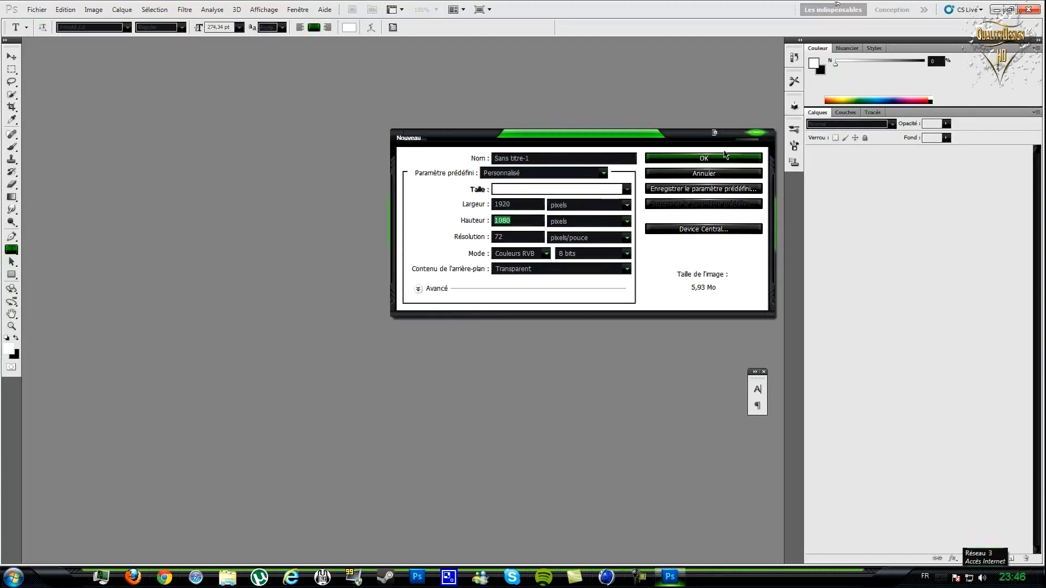